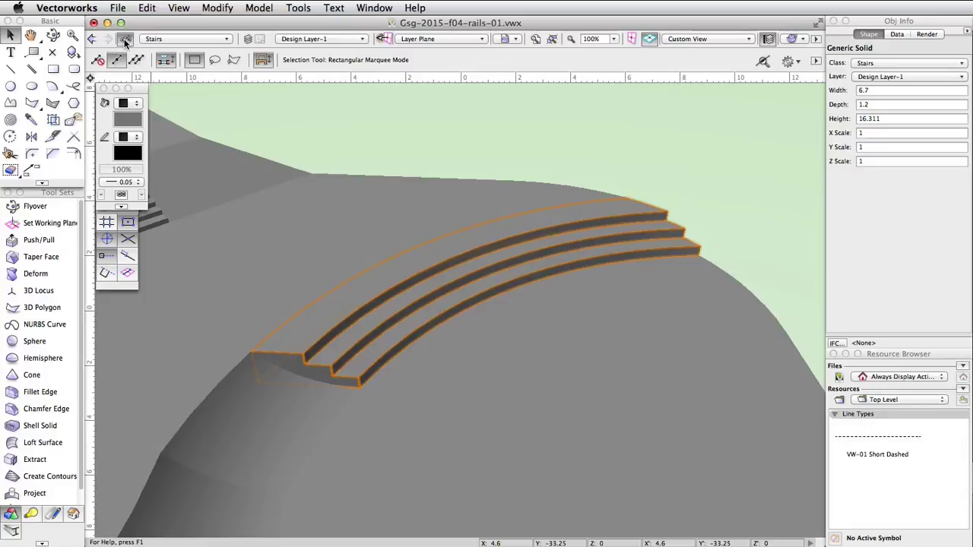
Create a new class named Rails in the Organization dialog and return to the drawing.
key("super+shift+o")
left_click(259, 320)
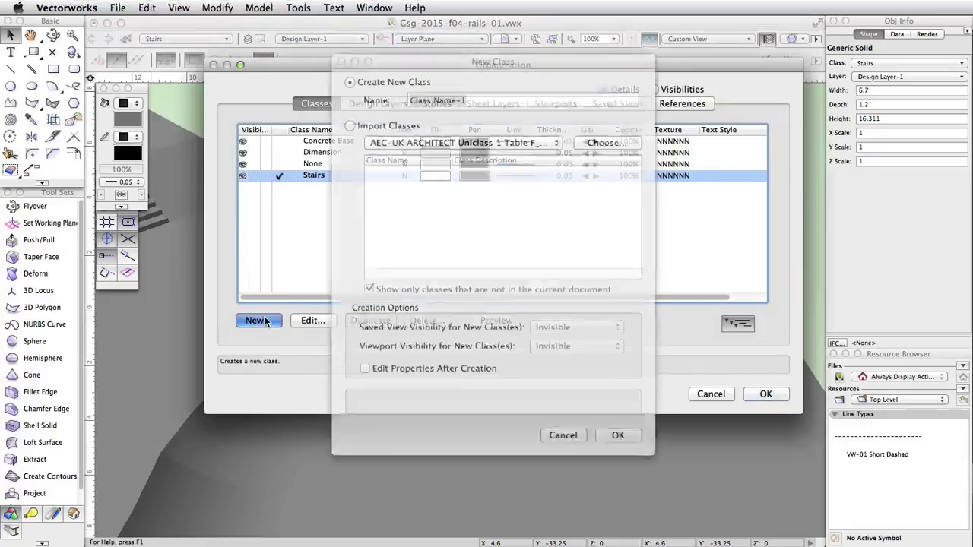
type("Rails")
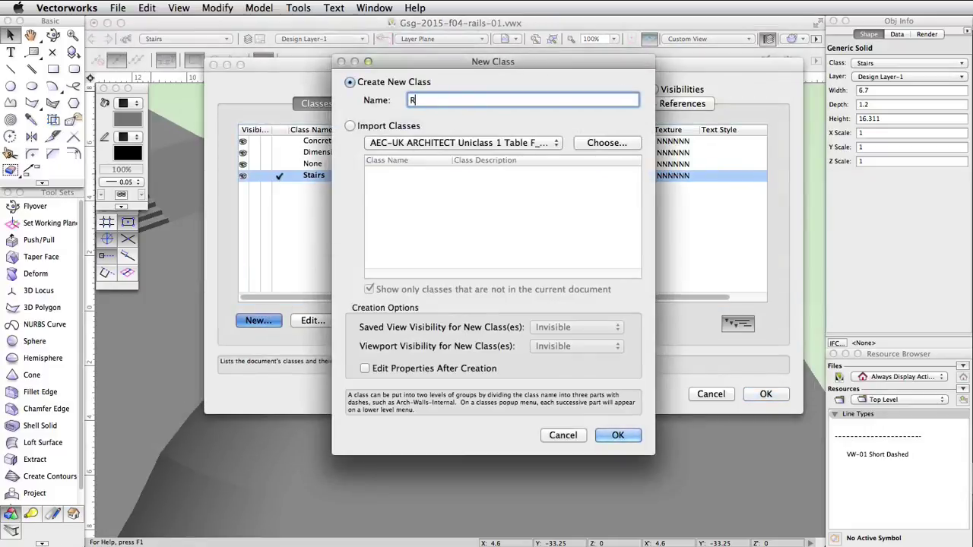
left_click(616, 434)
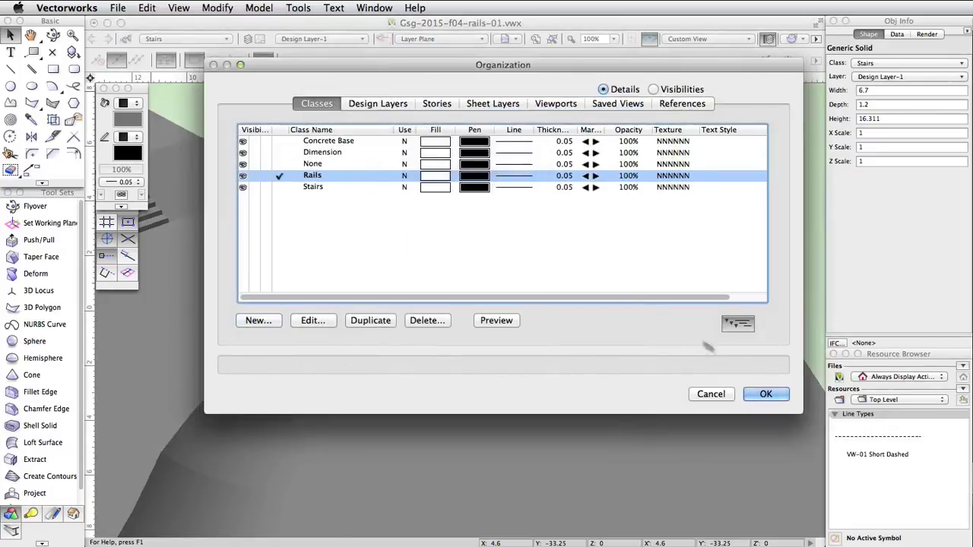
left_click(766, 394)
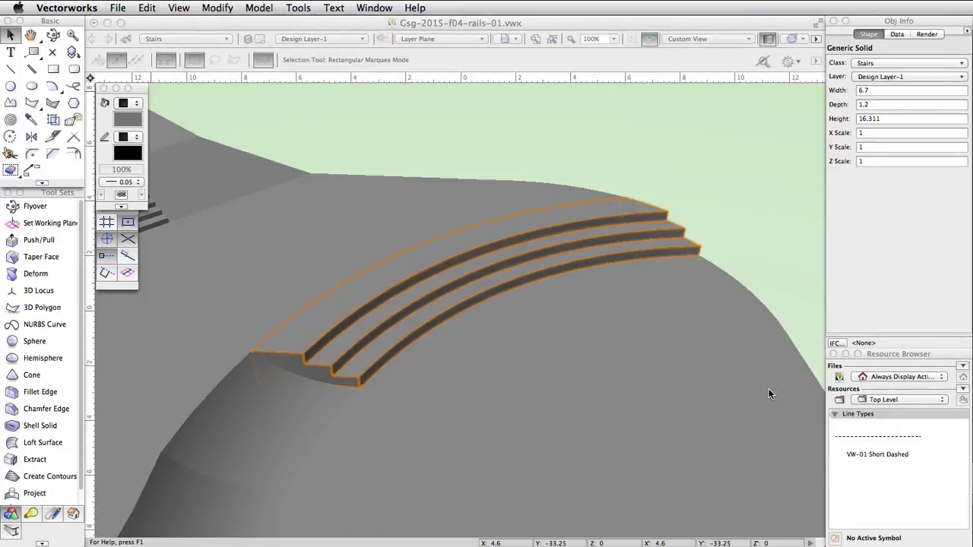
Switch to Top/Plan view and set the Extract tool to Extract Curve Mode.
left_click(719, 38)
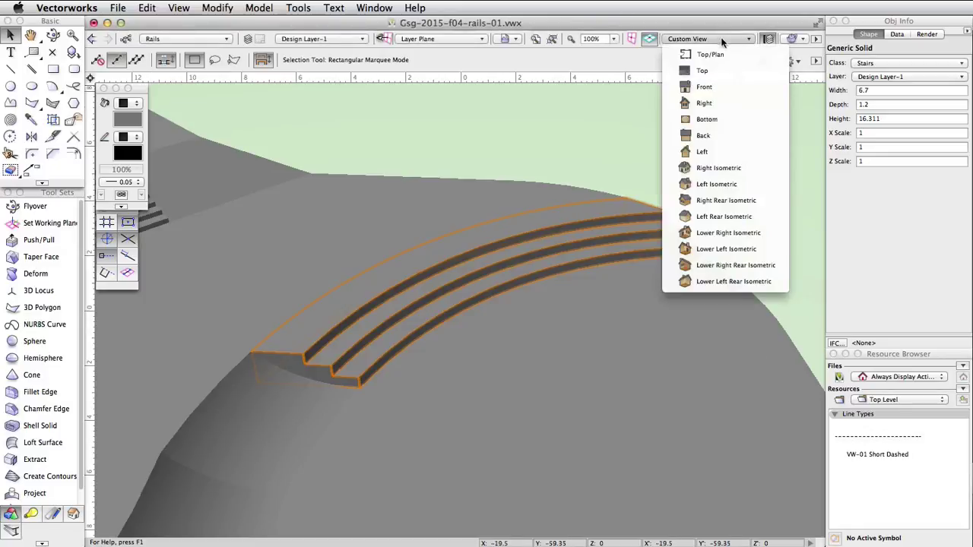
left_click(693, 58)
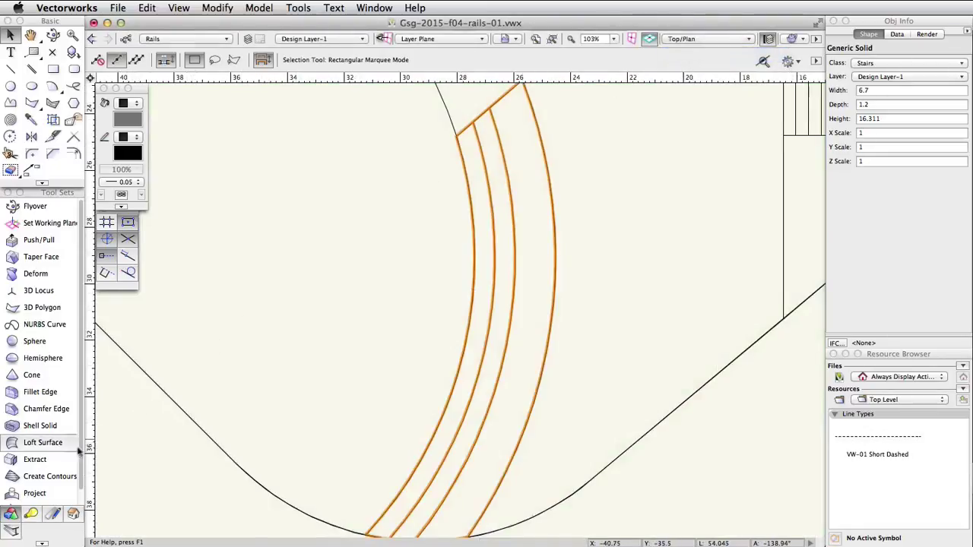
left_click(51, 459)
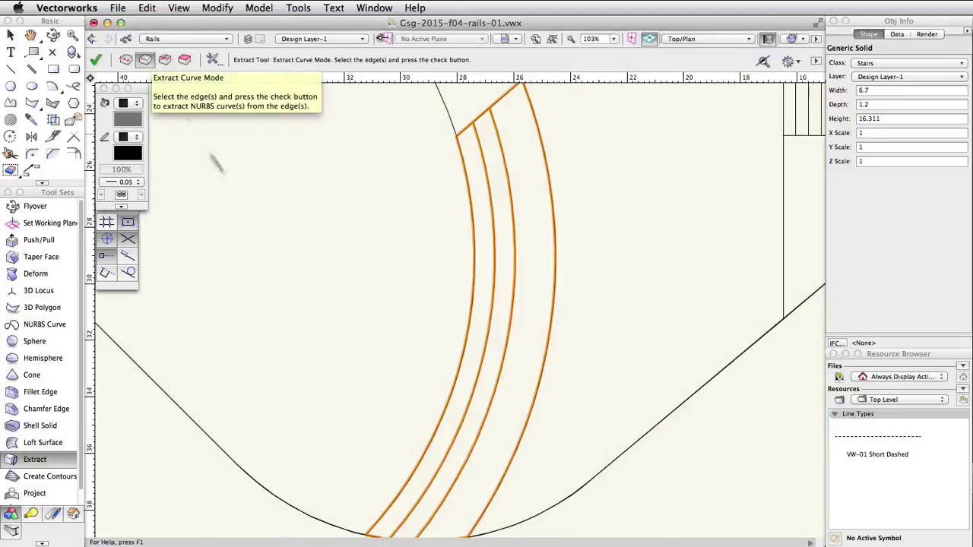
Pick the walkway's outer edges, from the curved stair edge around to the top edge, and extract them.
scroll(322, 258, "down", 6)
left_click(390, 338)
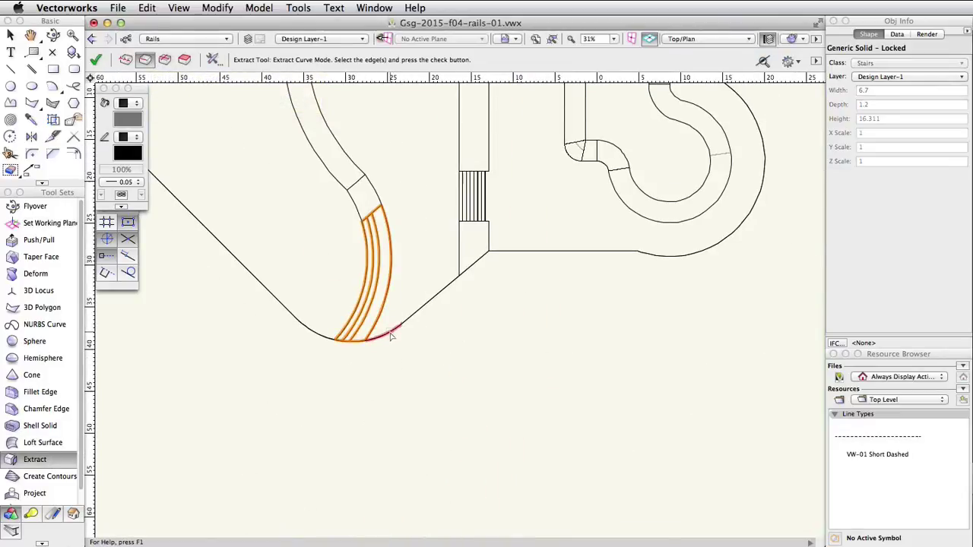
left_click(471, 270, "shift")
left_click(518, 252, "shift")
left_click(679, 256, "shift")
scroll(673, 181, "up", 5)
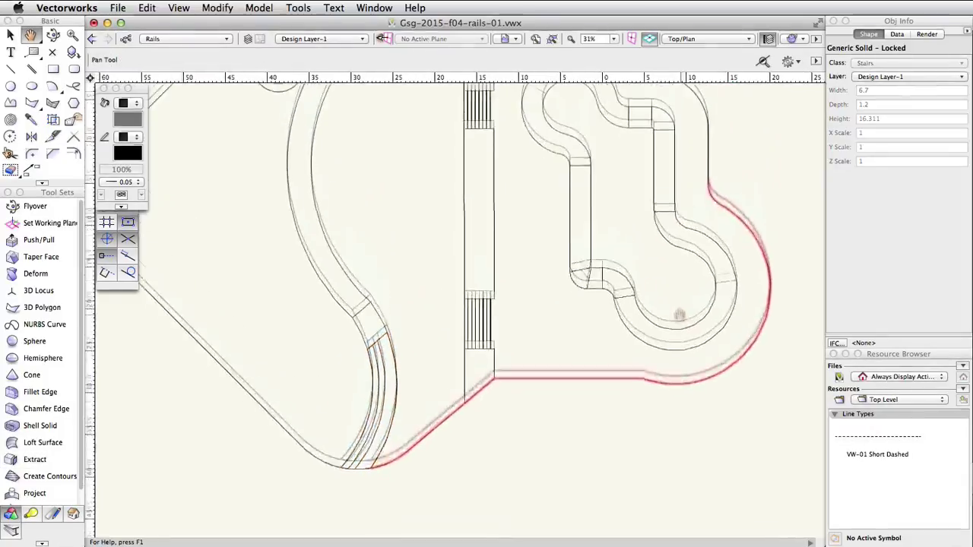
left_click(720, 199, "shift")
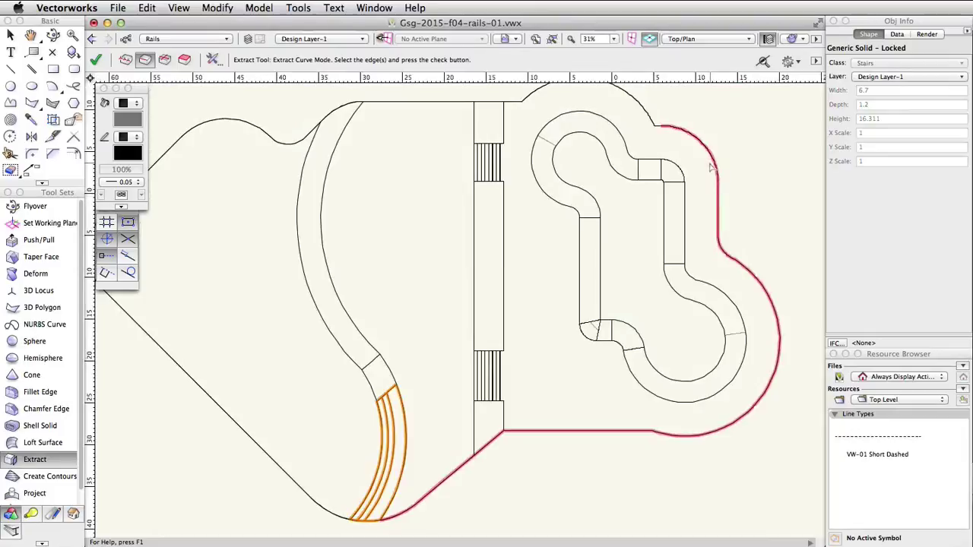
scroll(659, 131, "up", 3)
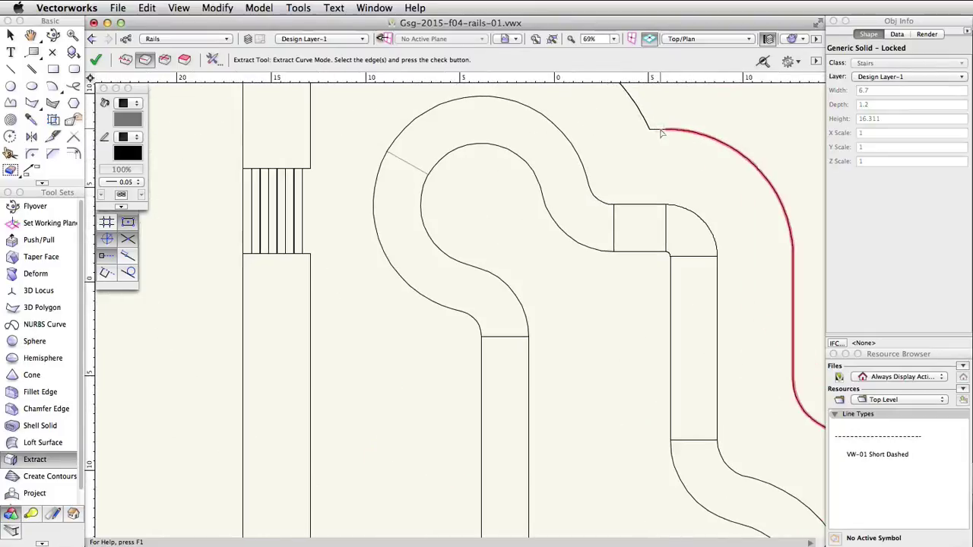
left_click(643, 120, "shift")
scroll(643, 120, "down", 3)
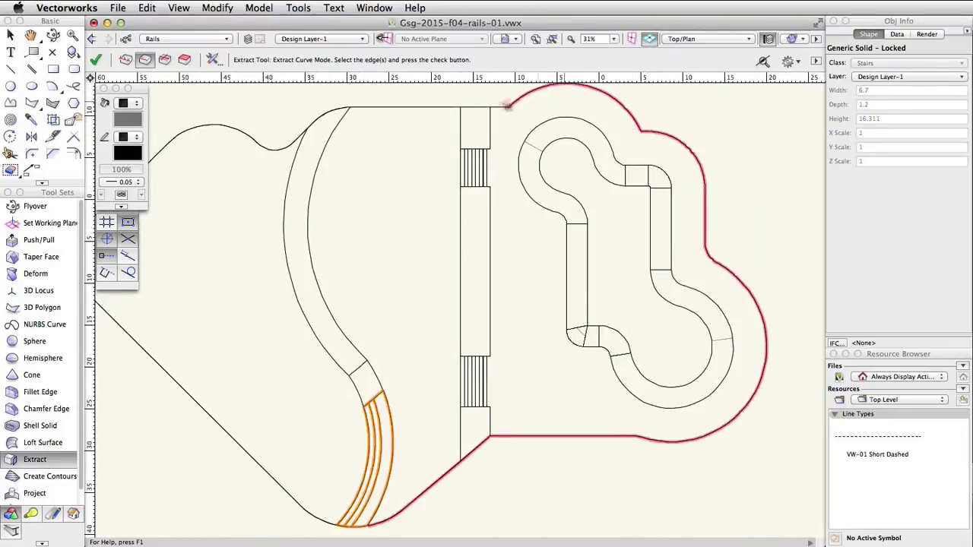
left_click(435, 111, "shift")
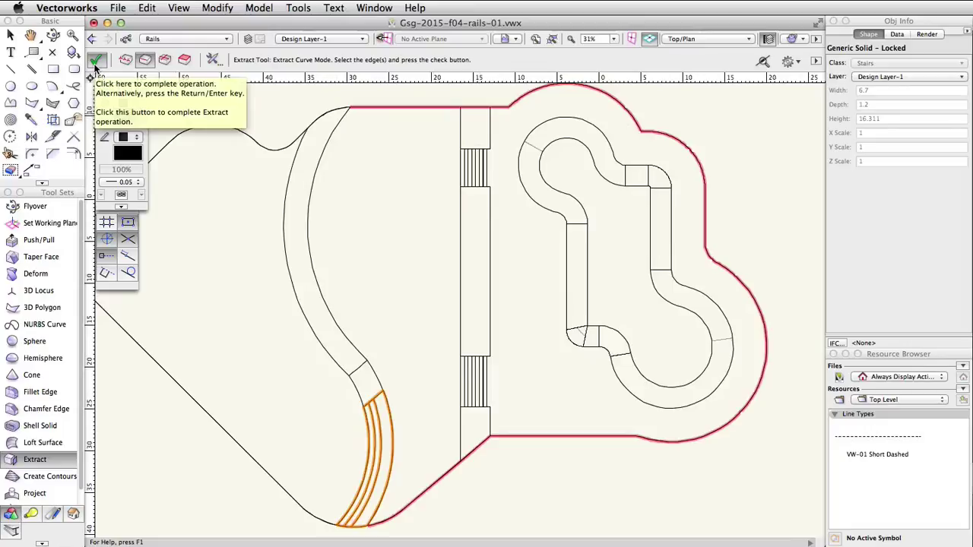
left_click(95, 61)
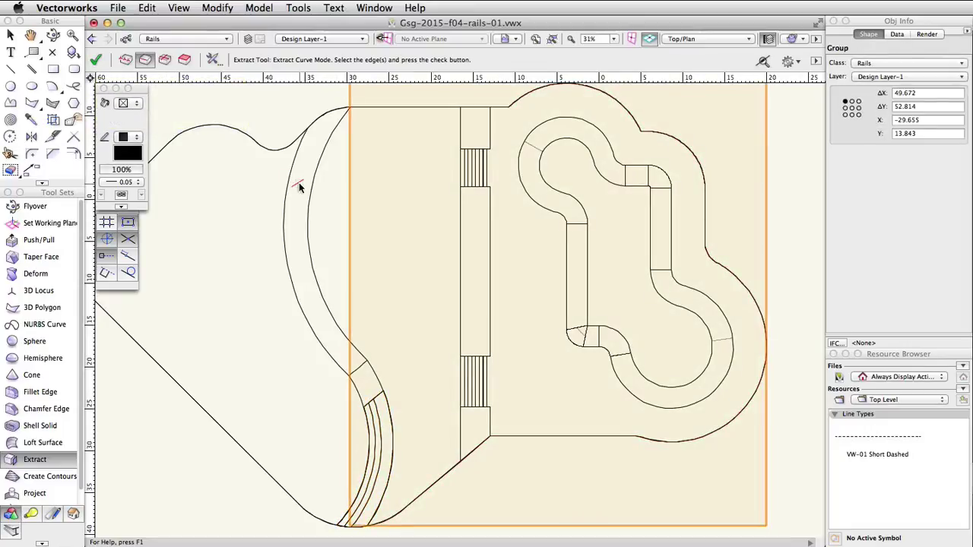
Ungroup the extracted edges and compose the 12 NURBS curves into one.
left_click(213, 8)
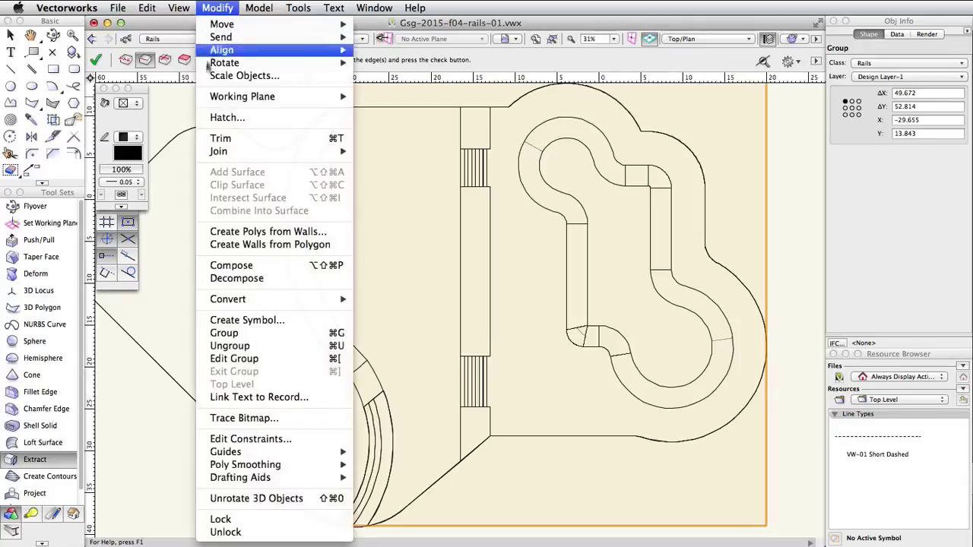
left_click(285, 346)
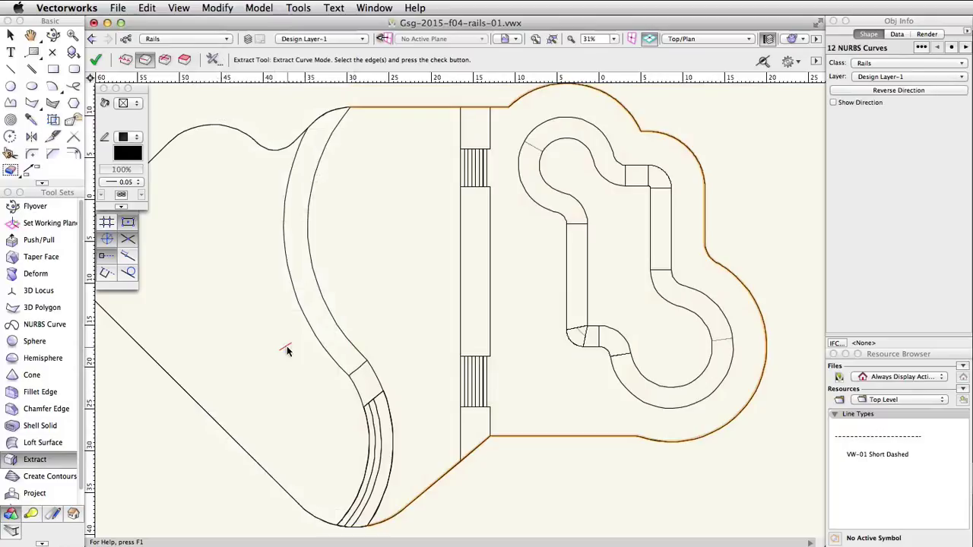
left_click(217, 9)
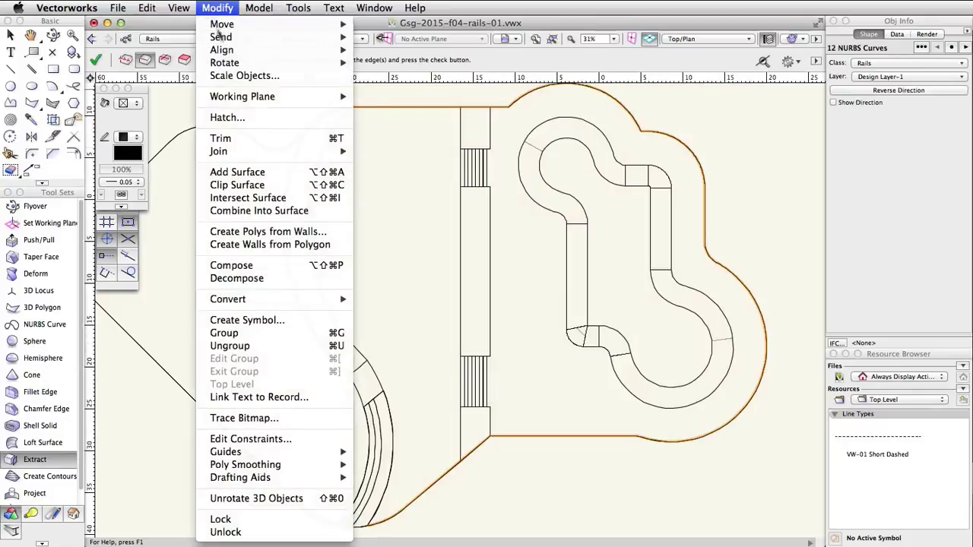
left_click(282, 265)
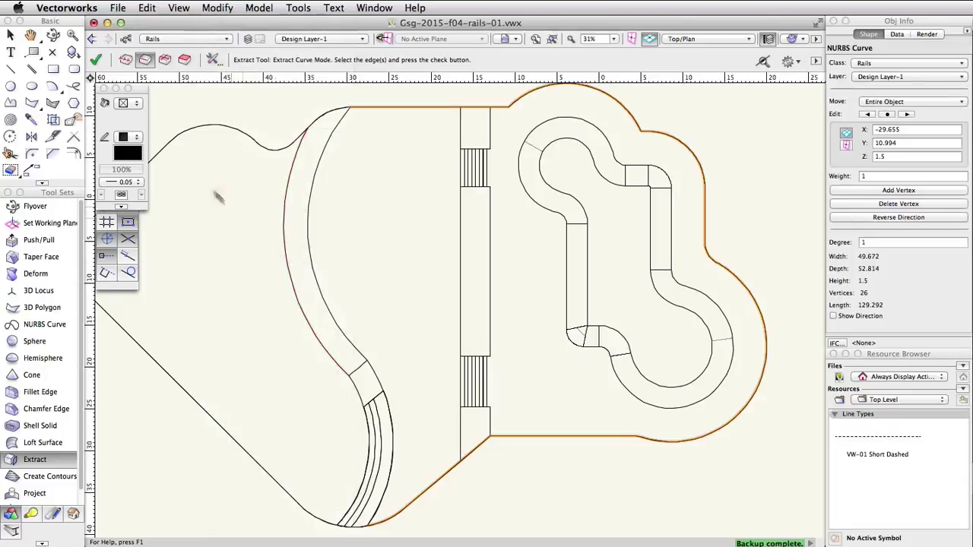
Place a rectangle of width 0.4 and height 0.6 just below the walkway's lower edge.
double_click(53, 69)
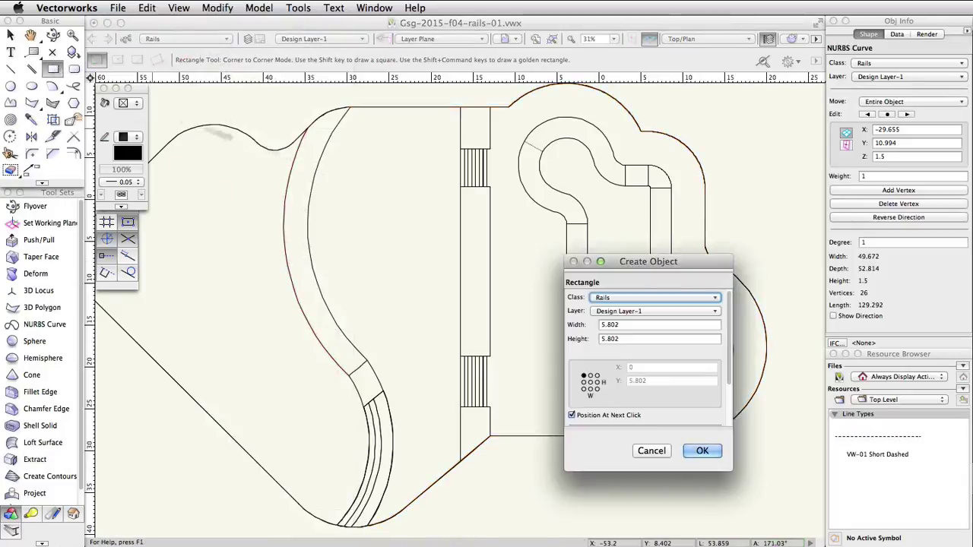
mouse_move(631, 261)
left_mouse_down()
mouse_move(483, 185)
mouse_move(476, 168)
left_mouse_up()
double_click(470, 231)
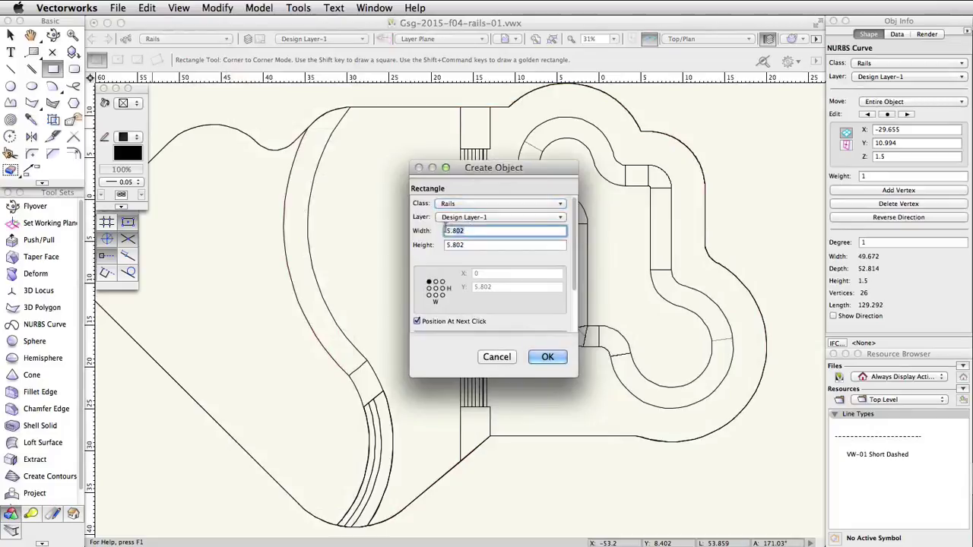
type("0.4")
double_click(453, 244)
type("0.6")
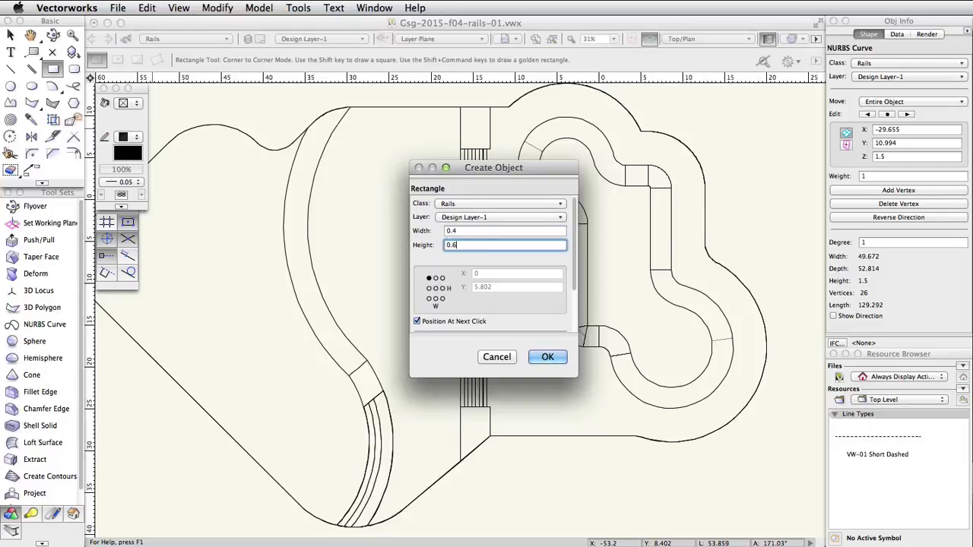
left_click(549, 358)
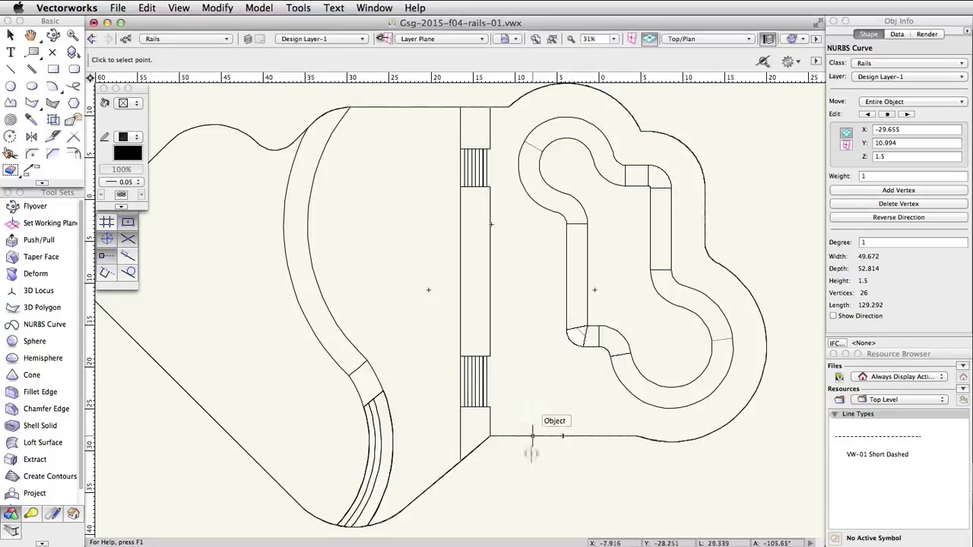
left_click(527, 476)
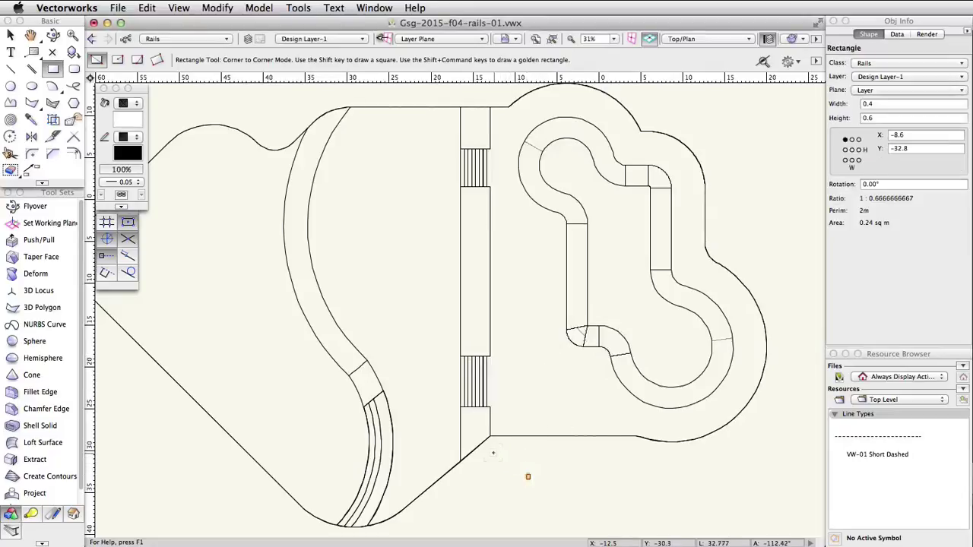
Extrude the rectangle along the outer-edge curve with Lock Profile Plane enabled.
key("x")
left_click(544, 435, "shift")
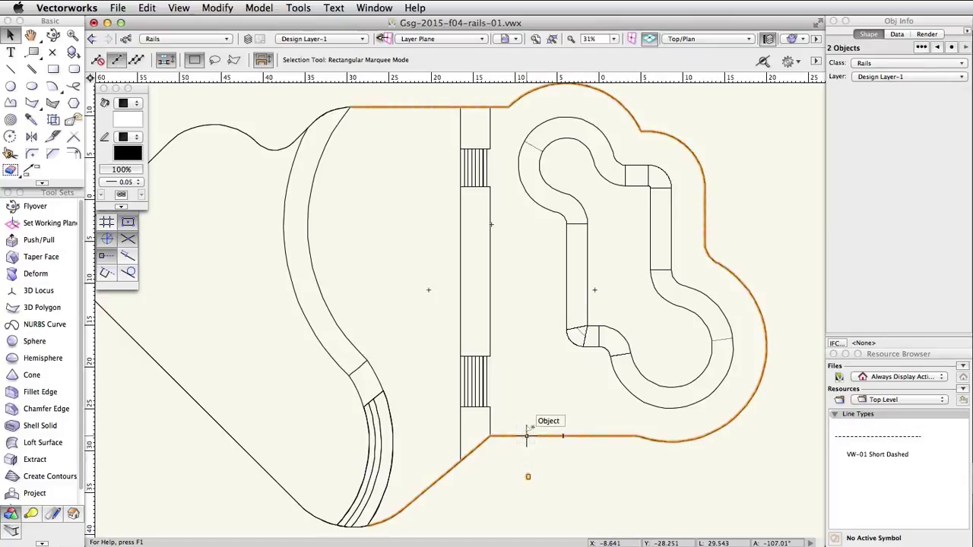
left_click(258, 9)
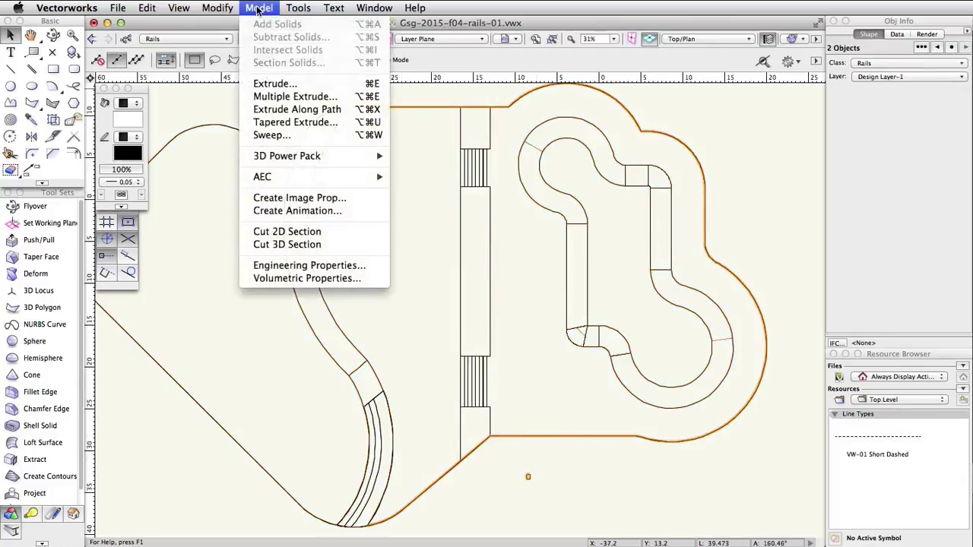
left_click(352, 111)
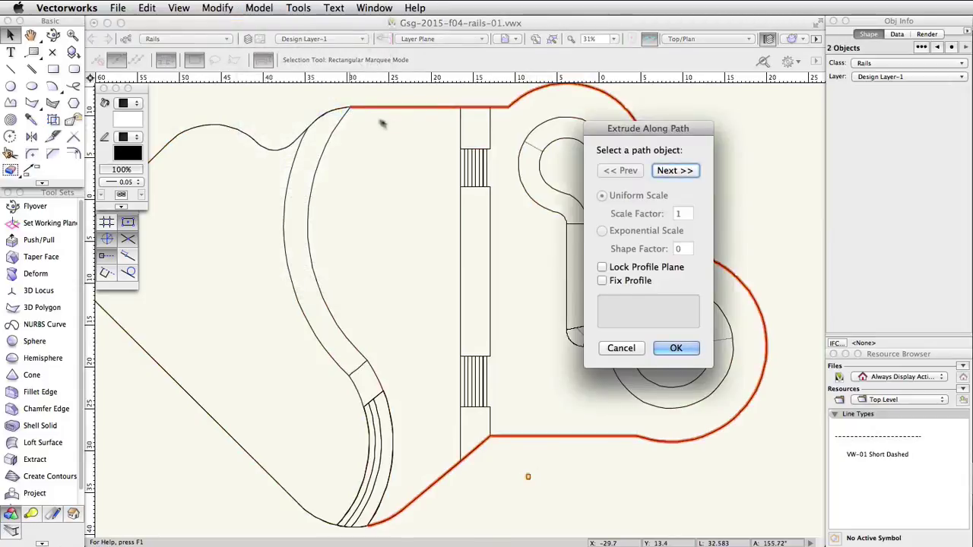
left_click(673, 171)
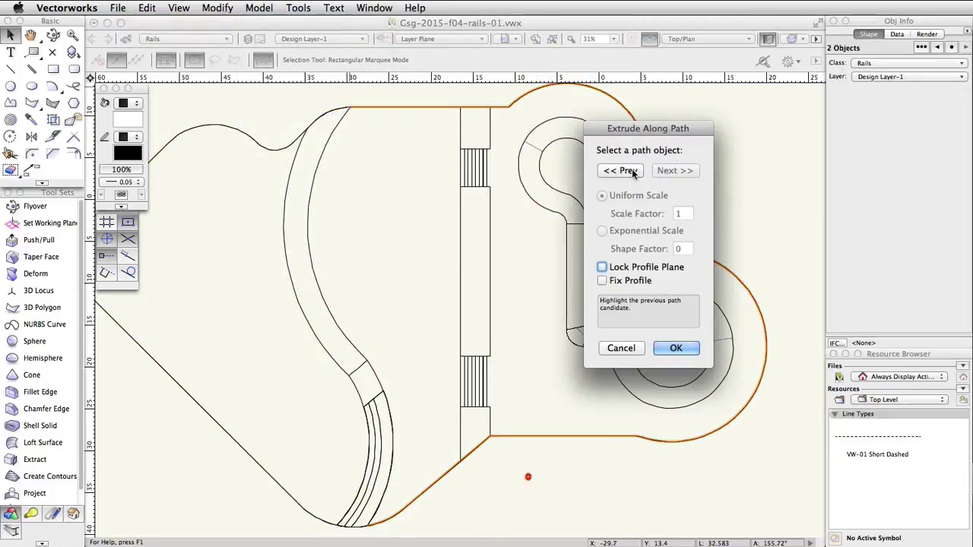
left_click(634, 172)
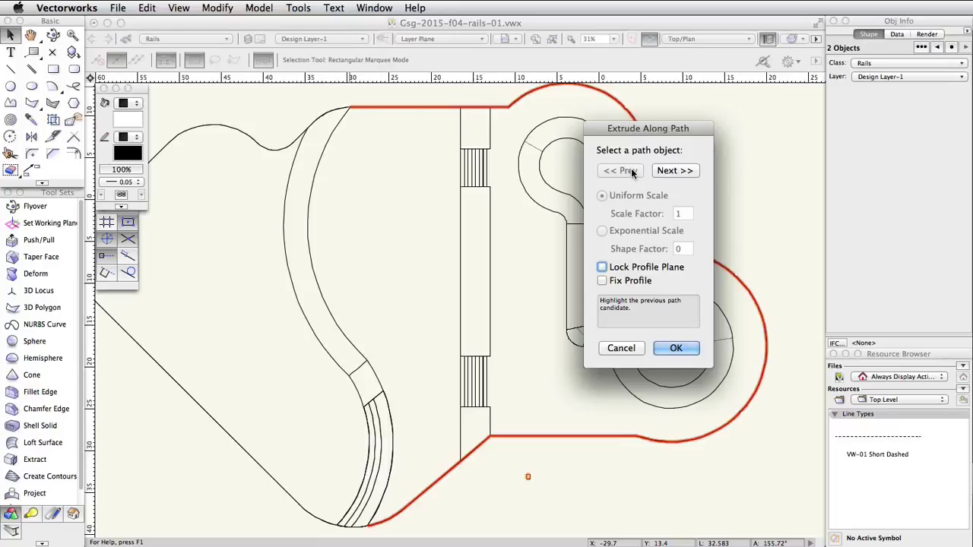
left_click(602, 267)
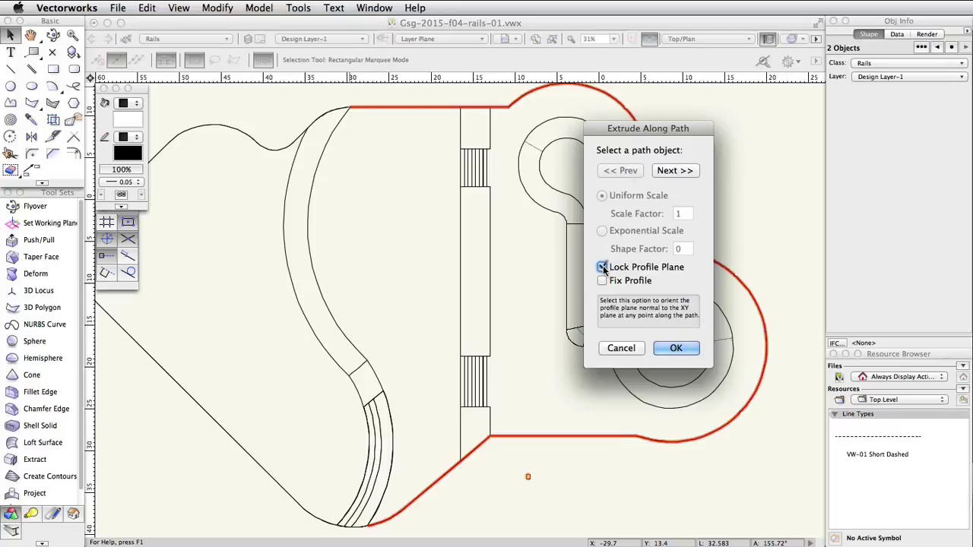
left_click(676, 348)
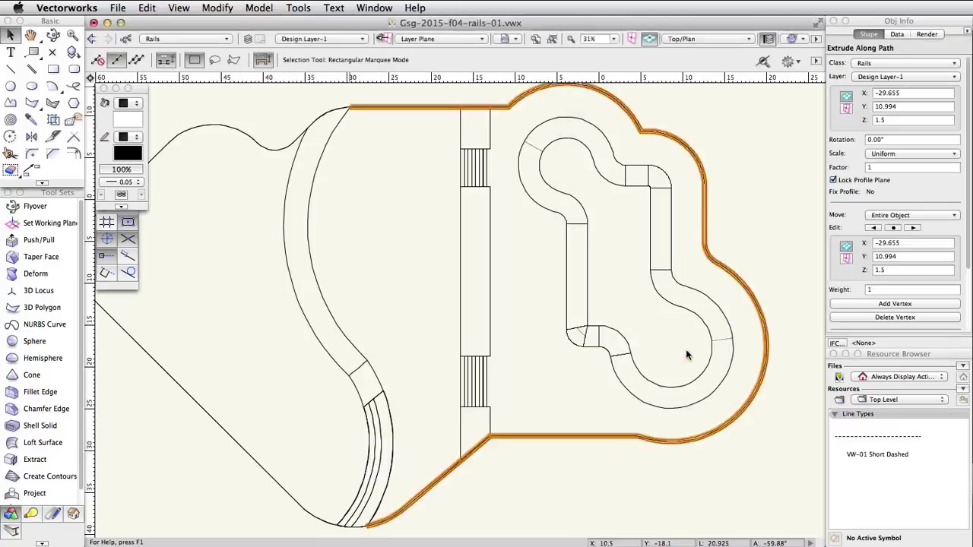
Edit the rail profile so the rectangle's bottom-right corner sits on the path origin.
double_click(536, 435)
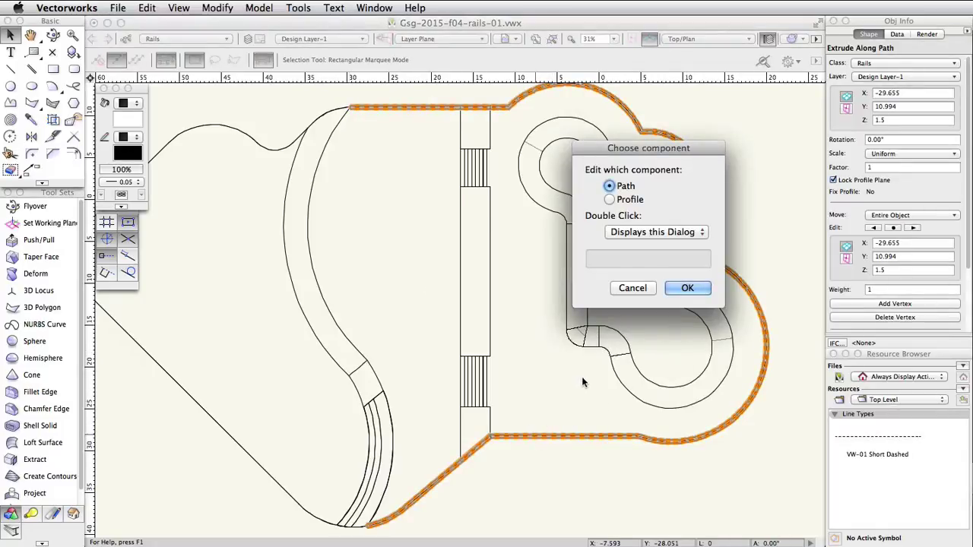
left_click(611, 199)
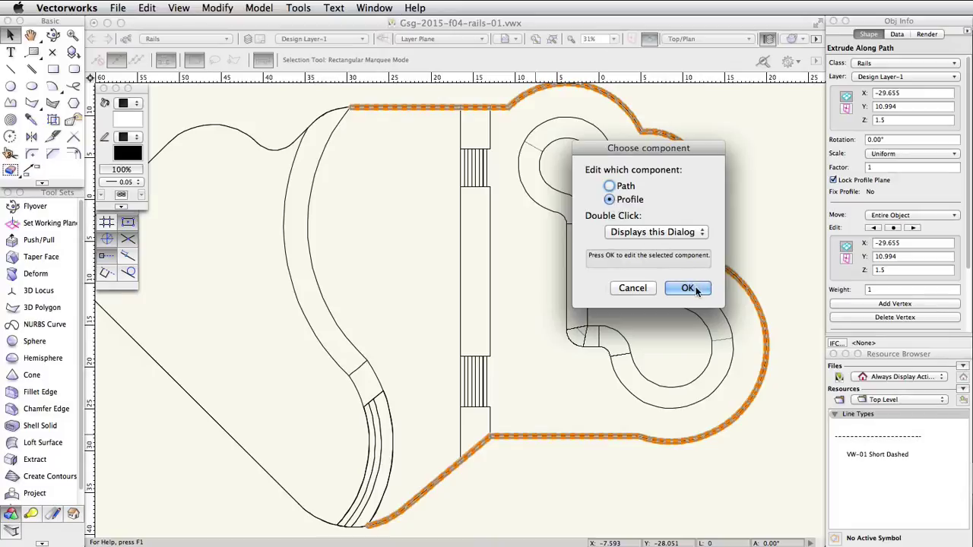
left_click(693, 287)
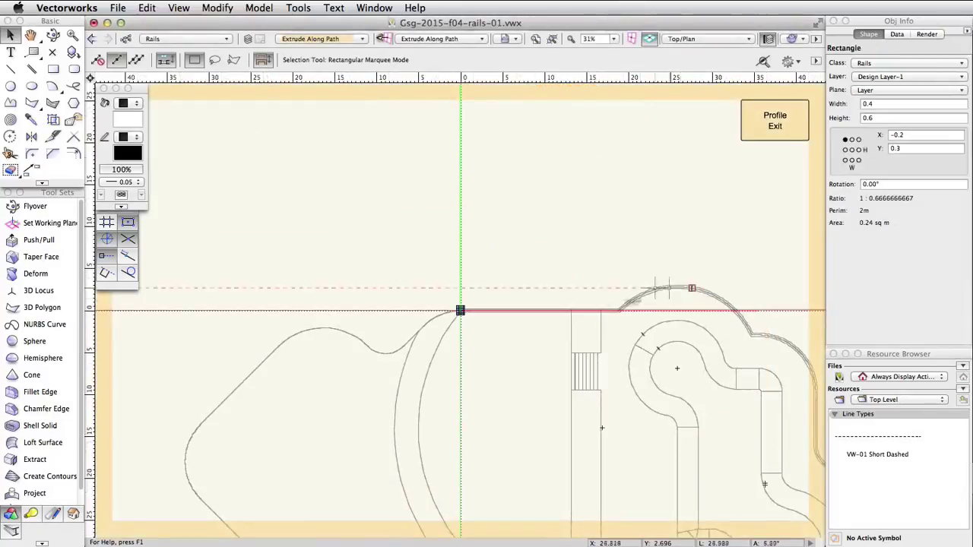
scroll(465, 317, "up", 3)
scroll(430, 291, "up", 4)
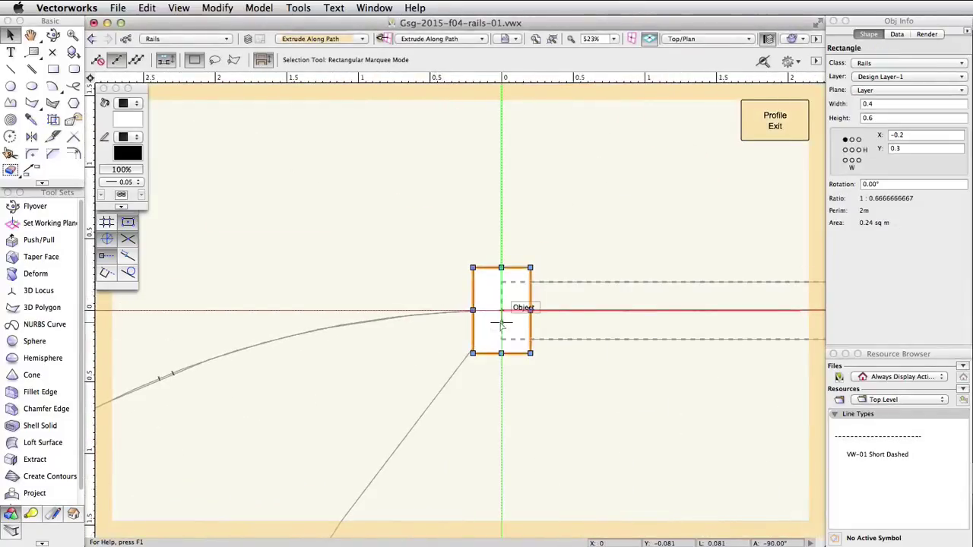
mouse_move(530, 353)
left_mouse_down()
mouse_move(473, 279)
mouse_move(446, 278)
left_mouse_up()
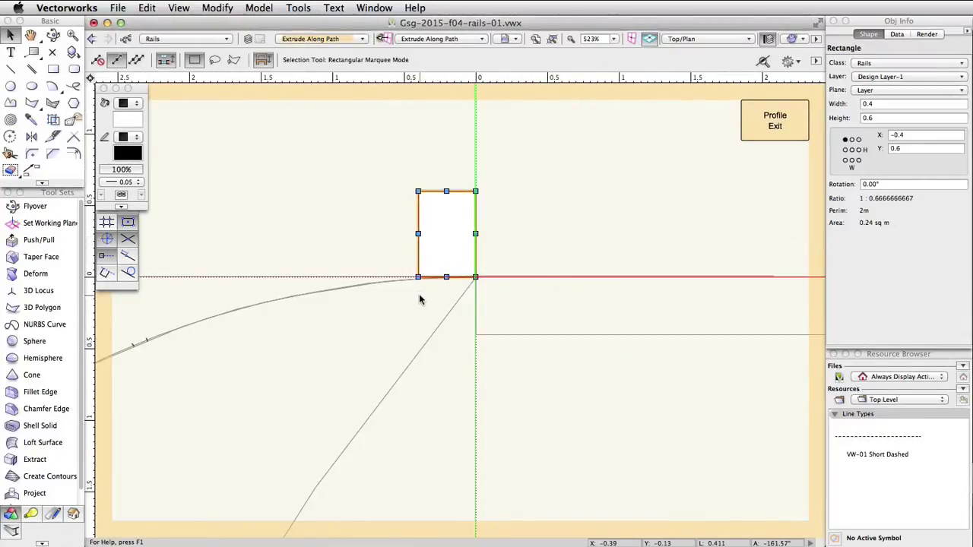
left_click(767, 128)
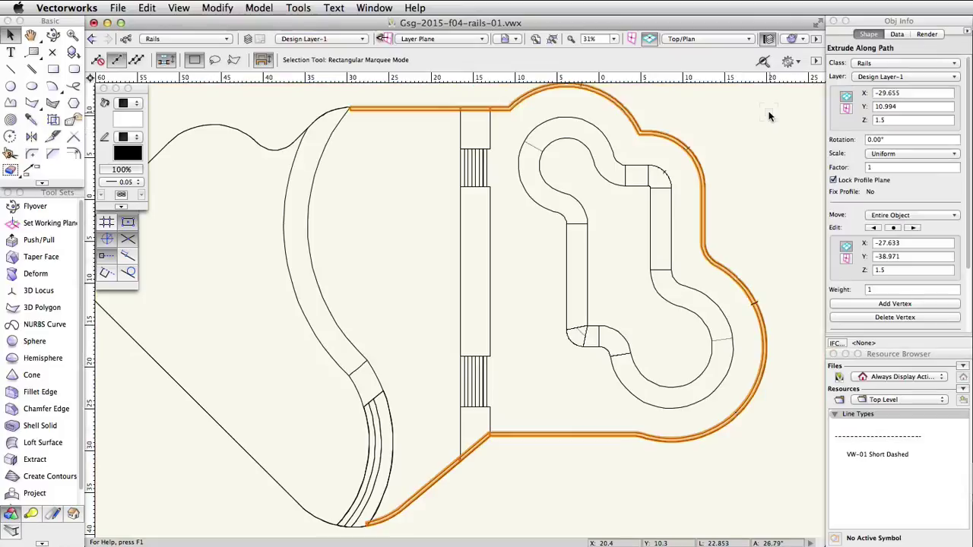
Zoom into the rail's lower-left end and bring up its path-or-profile component choice.
scroll(462, 373, "up", 6)
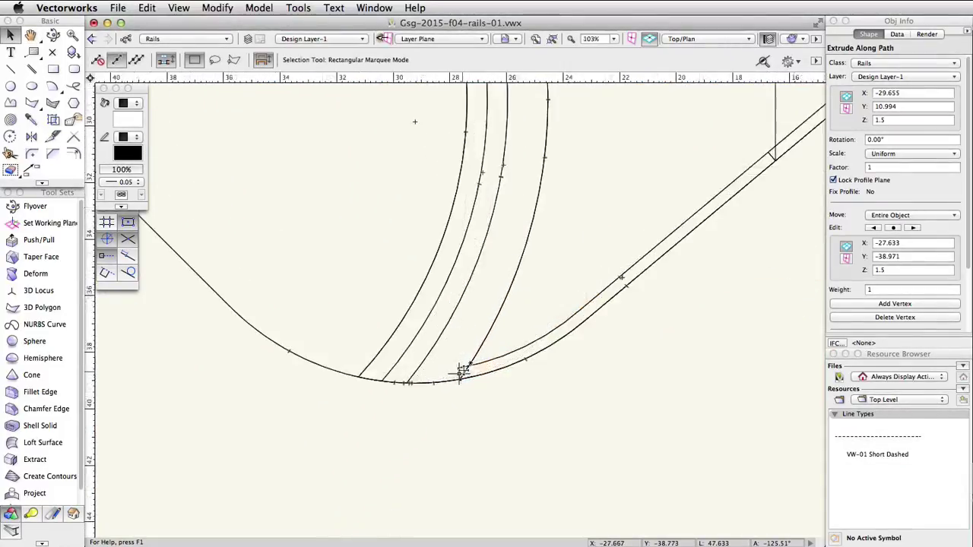
scroll(462, 372, "up", 4)
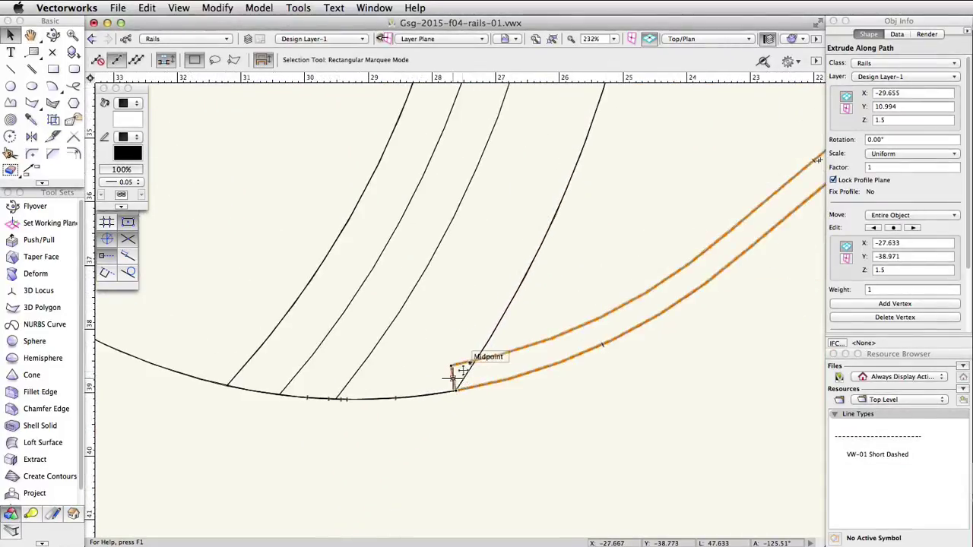
double_click(566, 332)
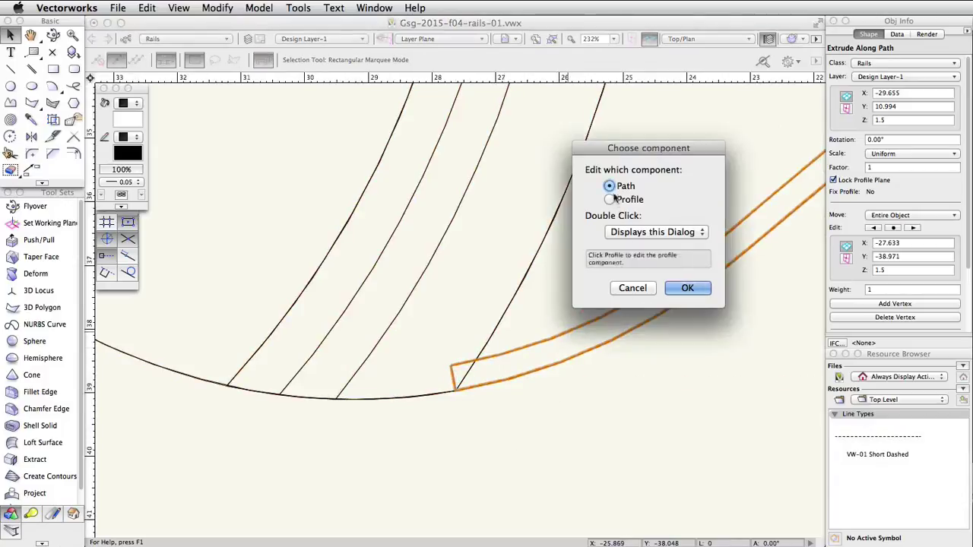
Split the rail path near its lower-left end and delete the short end piece.
left_click(687, 287)
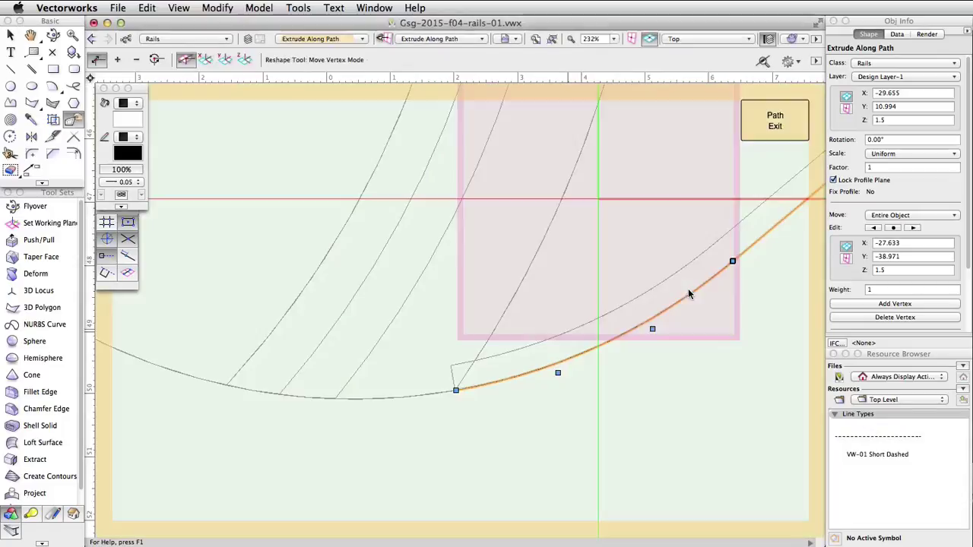
scroll(455, 392, "up", 5)
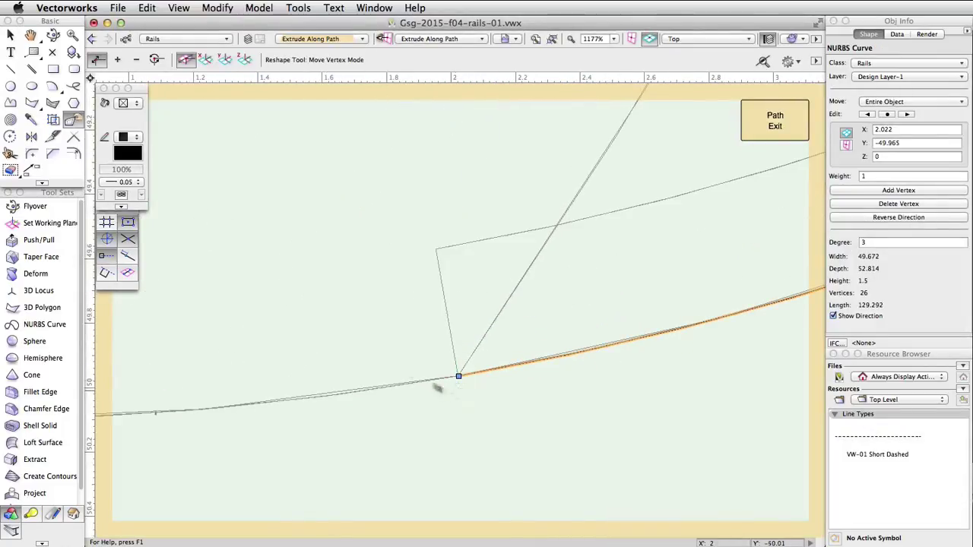
left_click(52, 136)
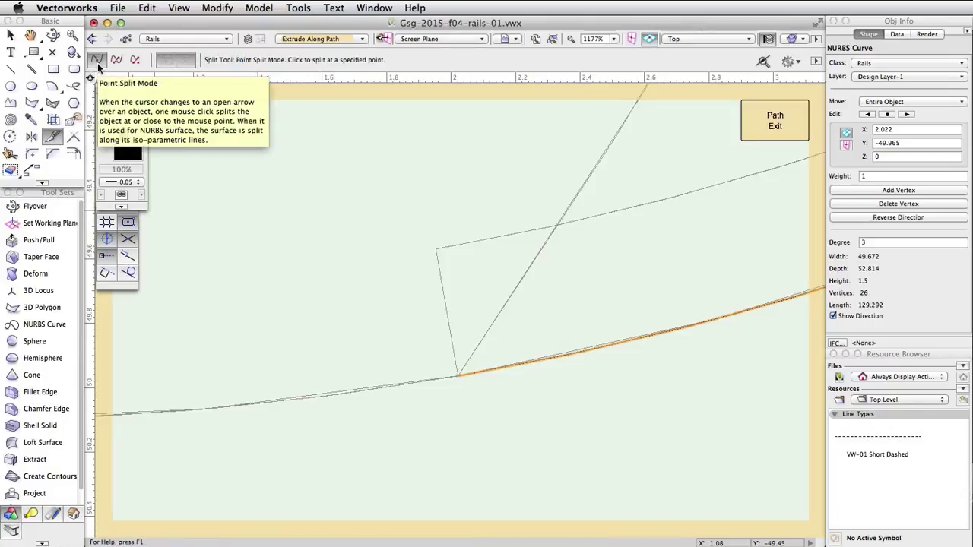
left_click(625, 342)
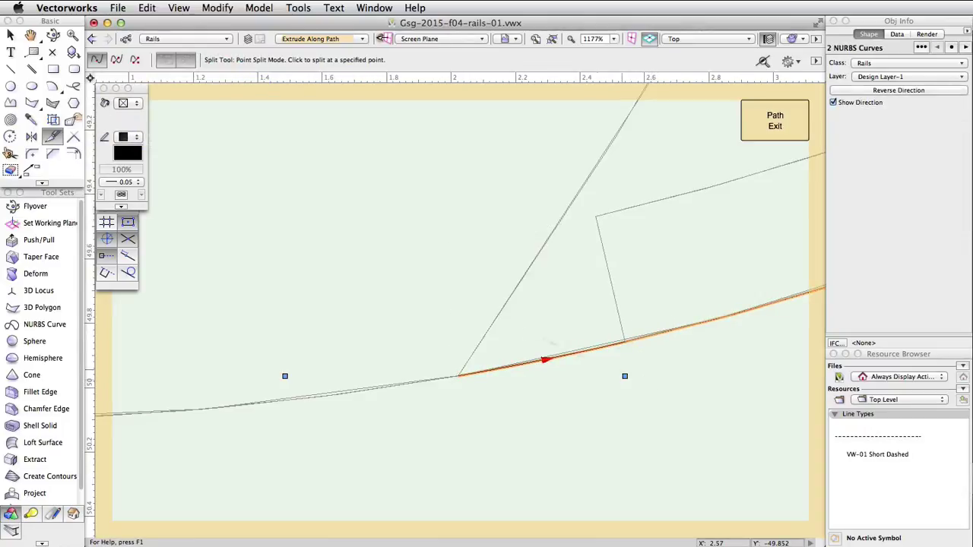
key("x")
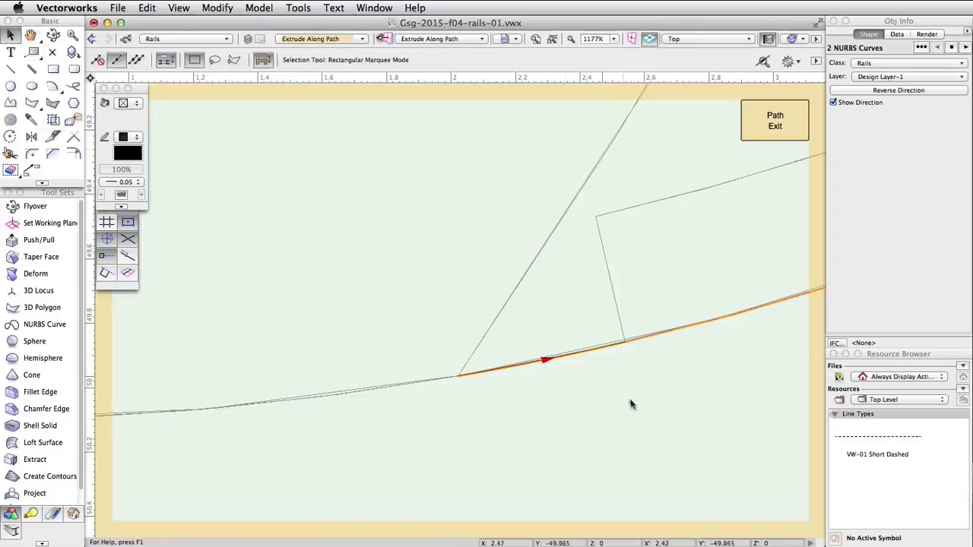
left_click(601, 369)
left_click(606, 345)
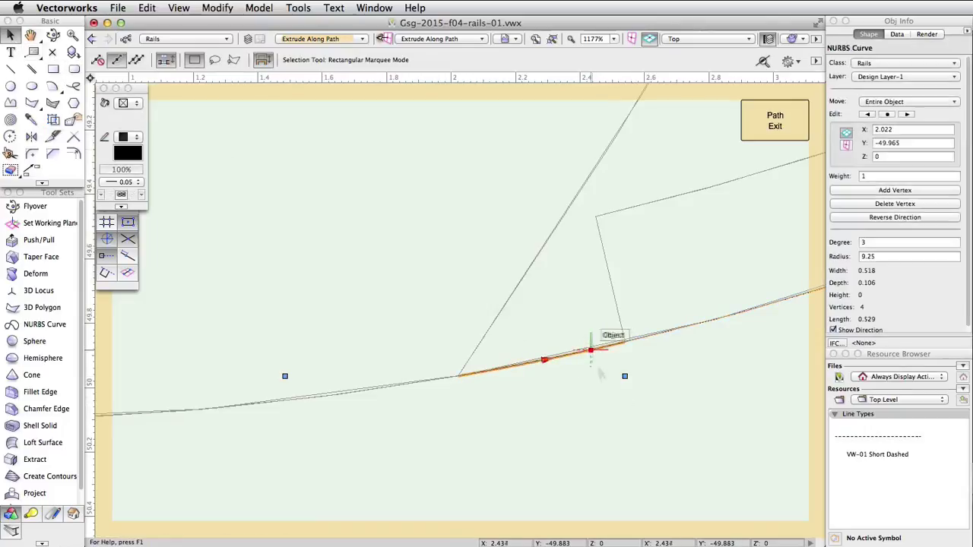
left_click(629, 429)
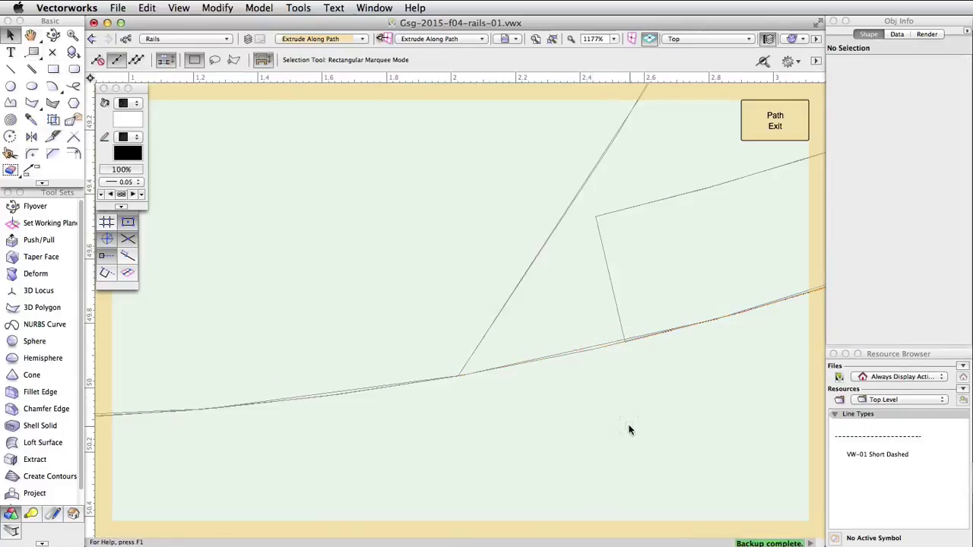
Exit path editing and zoom out to show the lower rail run.
left_click(761, 127)
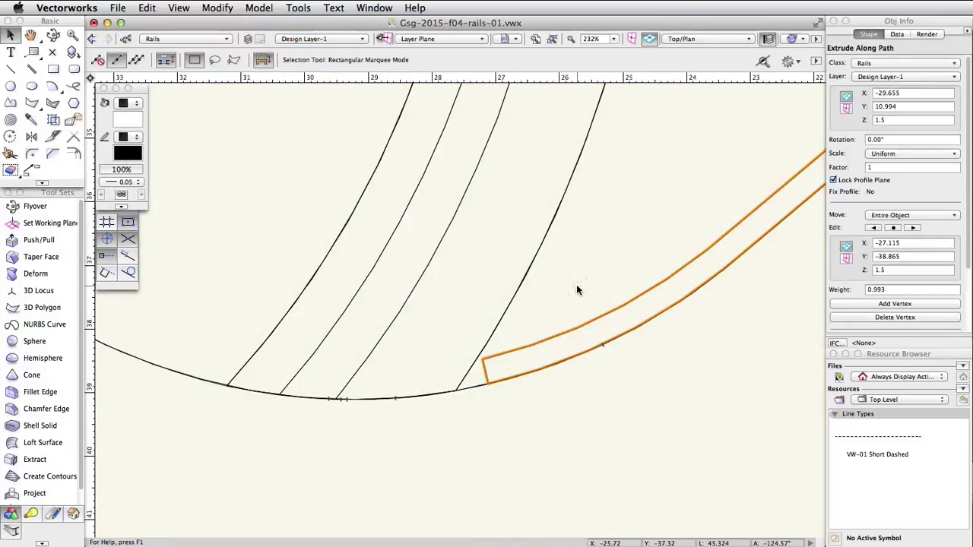
scroll(577, 290, "down", 6)
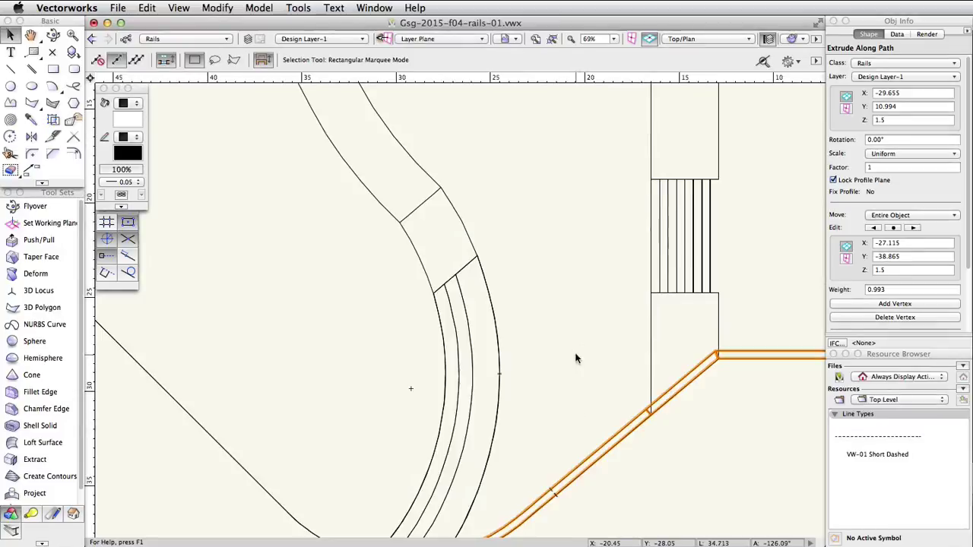
scroll(576, 358, "down", 2)
middle_click_drag(580, 394, 580, 346)
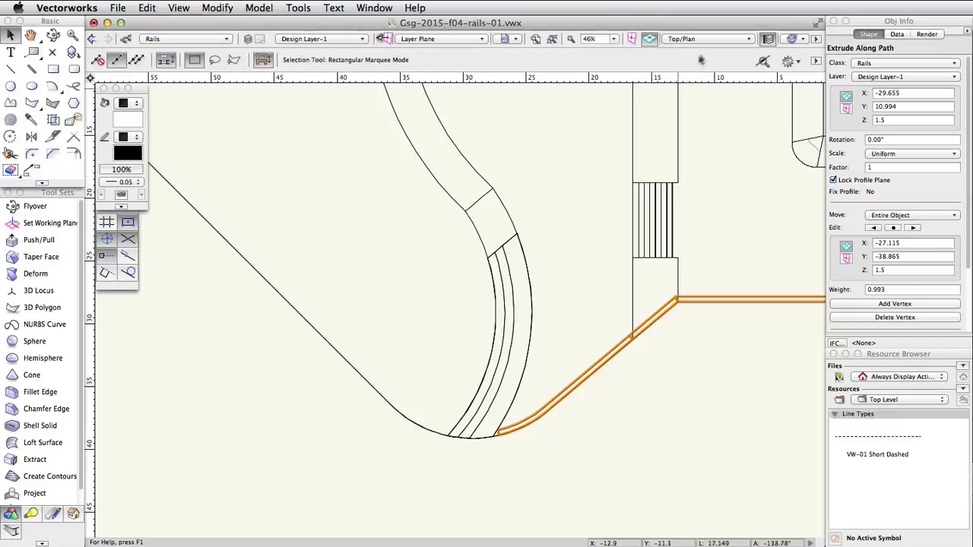
Switch to Left Isometric, zoom in on the rail's lower end, and choose Taper Face.
left_click(707, 39)
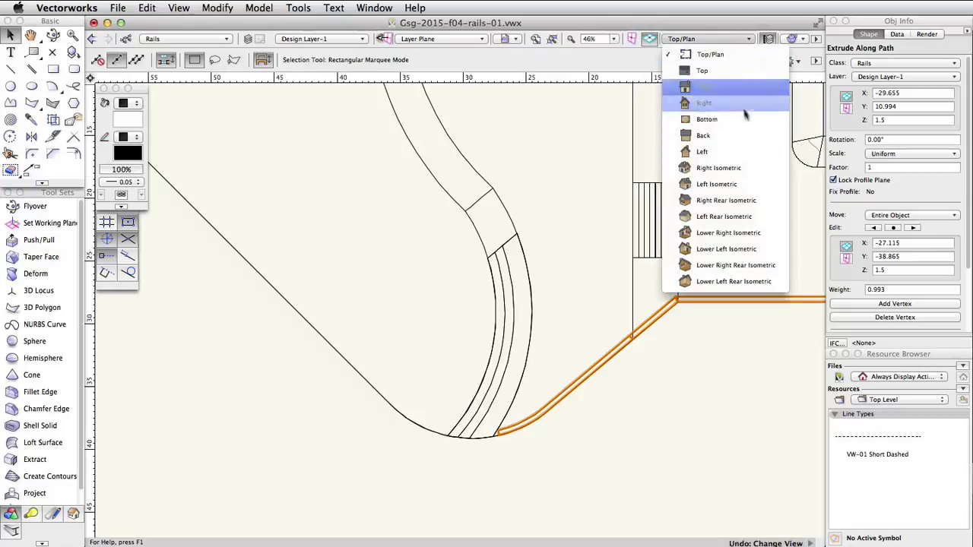
left_click(764, 186)
scroll(764, 209, "up", 5)
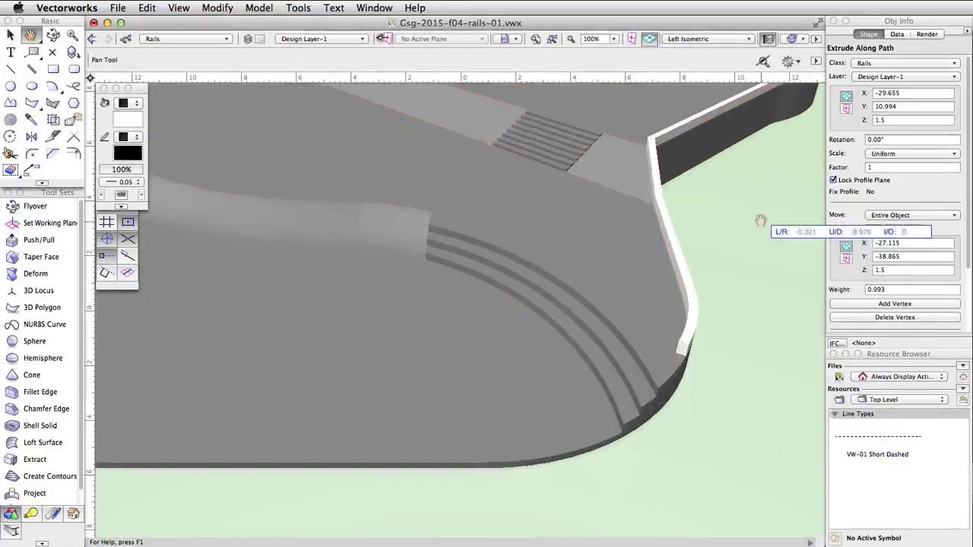
scroll(685, 345, "up", 3)
scroll(684, 346, "up", 2)
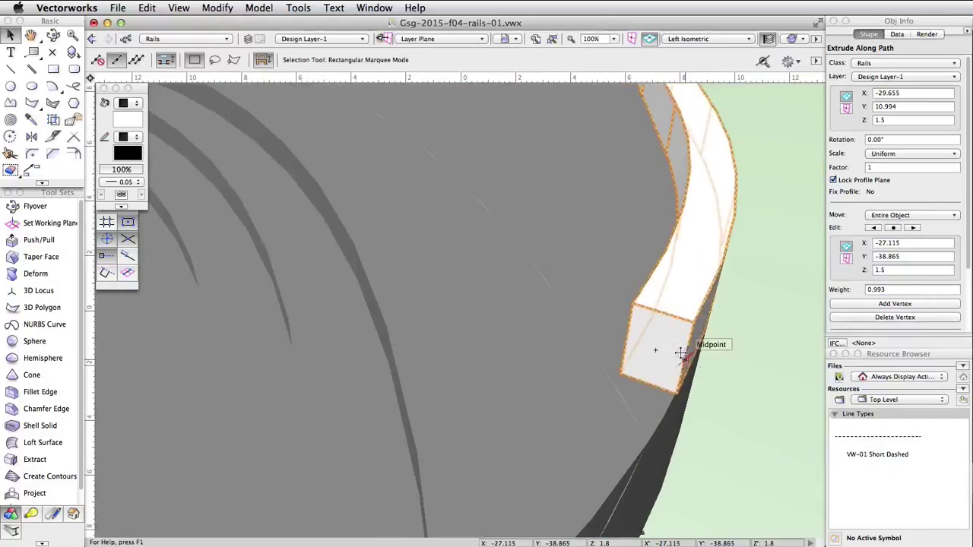
left_click(42, 257)
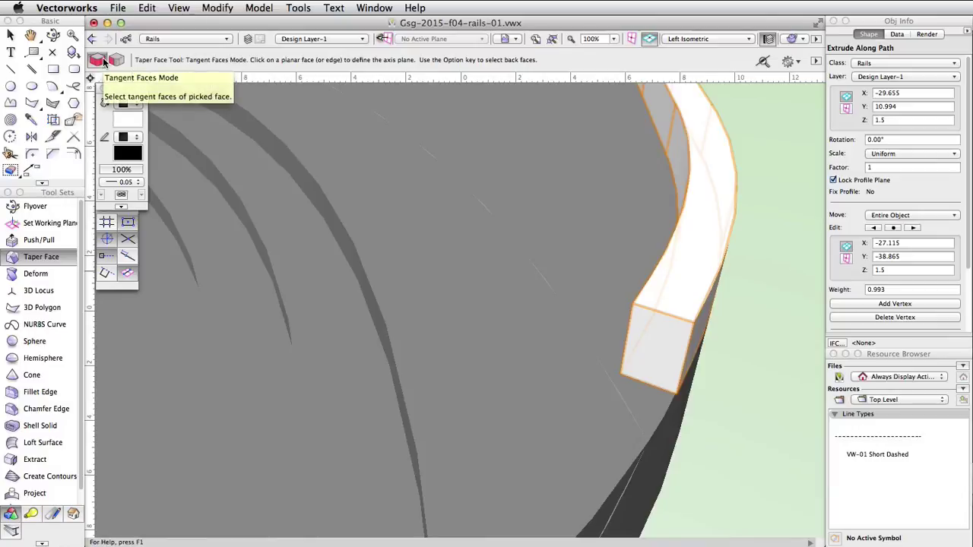
Taper the rail's end face and smoothly connected faces by dragging to a lean angle.
left_click(628, 380)
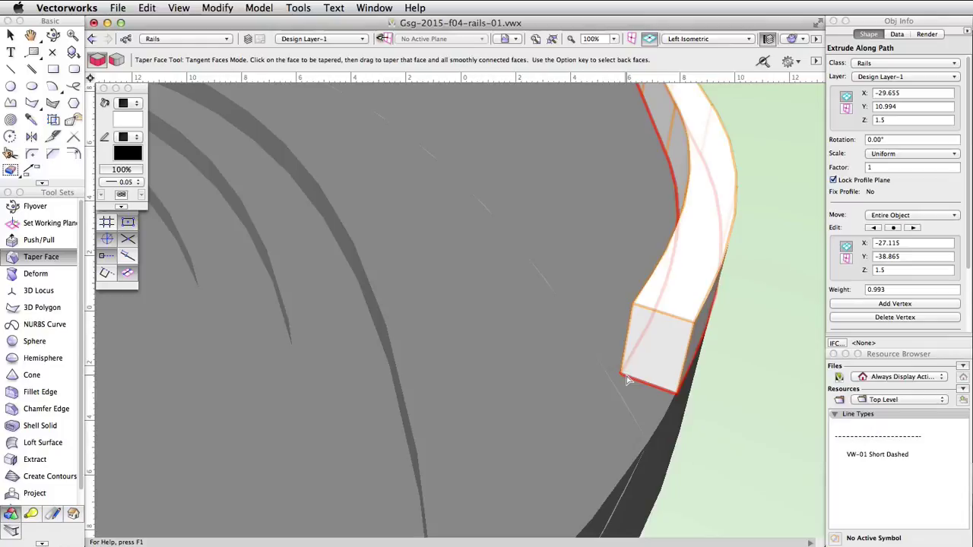
left_click(628, 380)
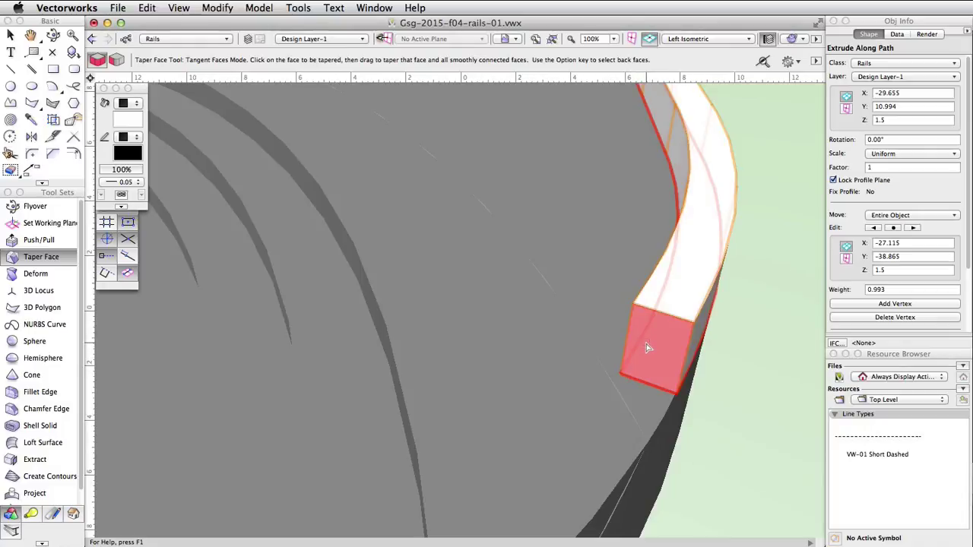
left_click(646, 344)
left_click_drag(646, 344, 749, 176)
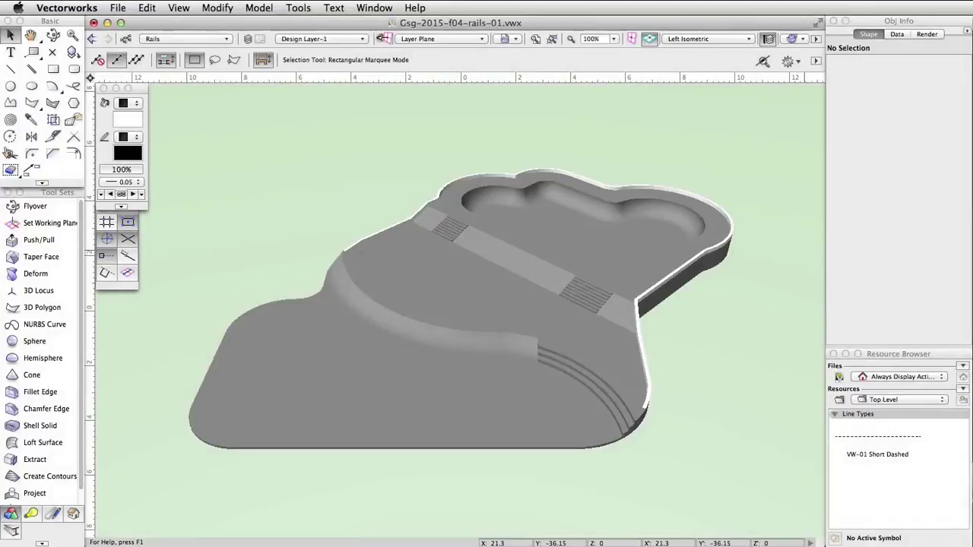
Look through the working plane choices and modelling commands without changing anything.
left_click(441, 39)
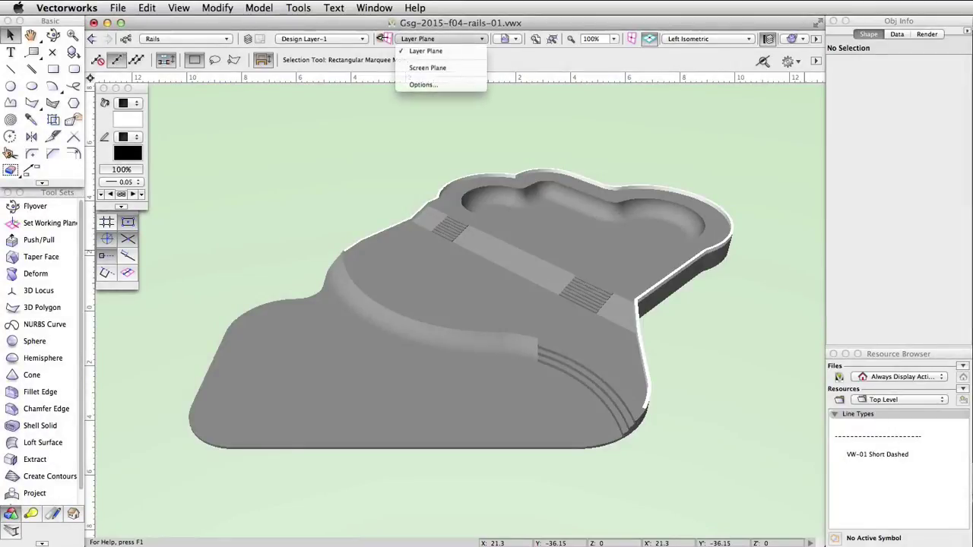
left_click(425, 51)
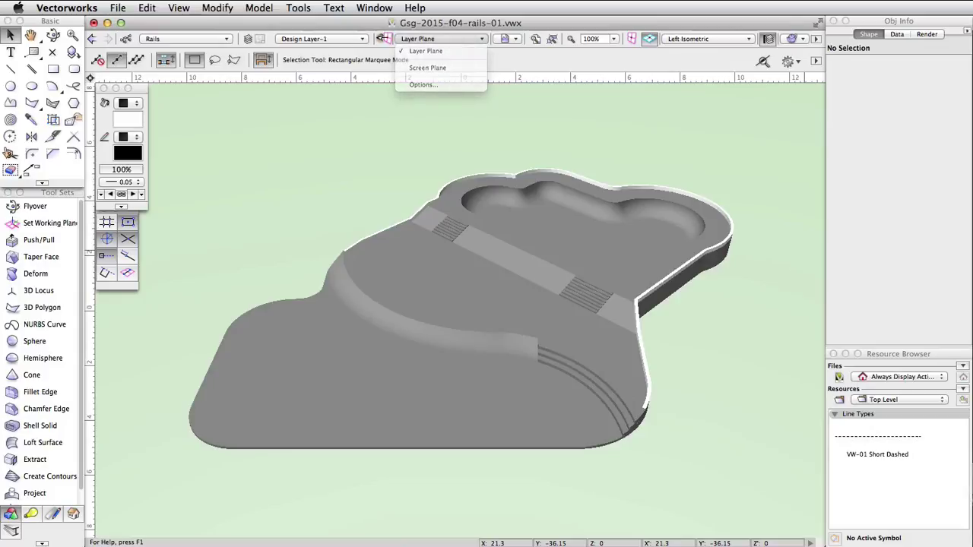
left_click(299, 7)
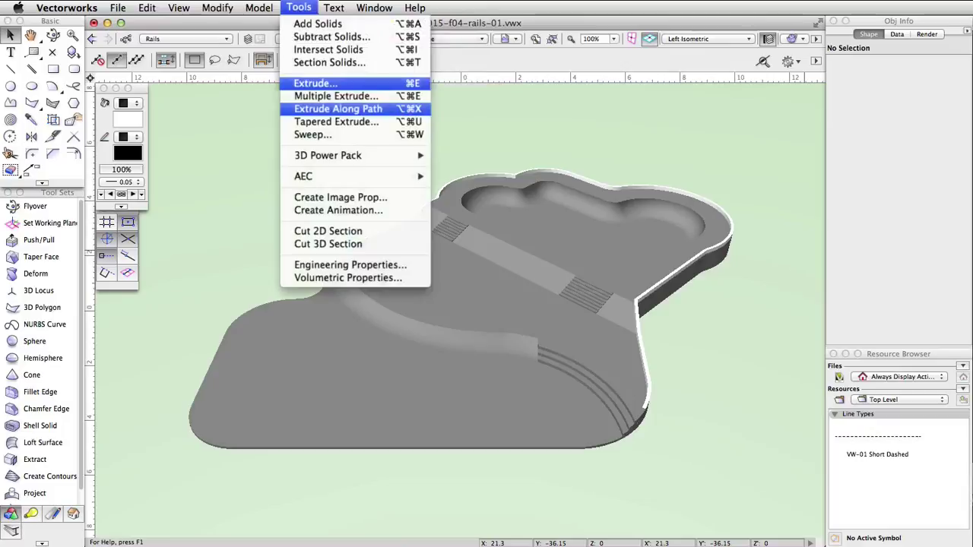
key("Escape")
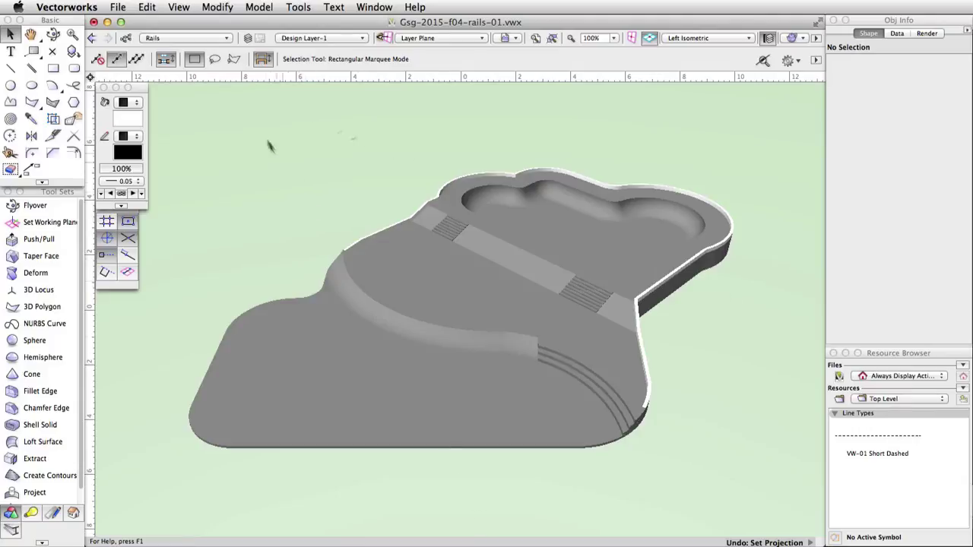
Switch the view to orthogonal projection and make Screen Plane the working plane.
left_click(180, 9)
mouse_move(251, 74)
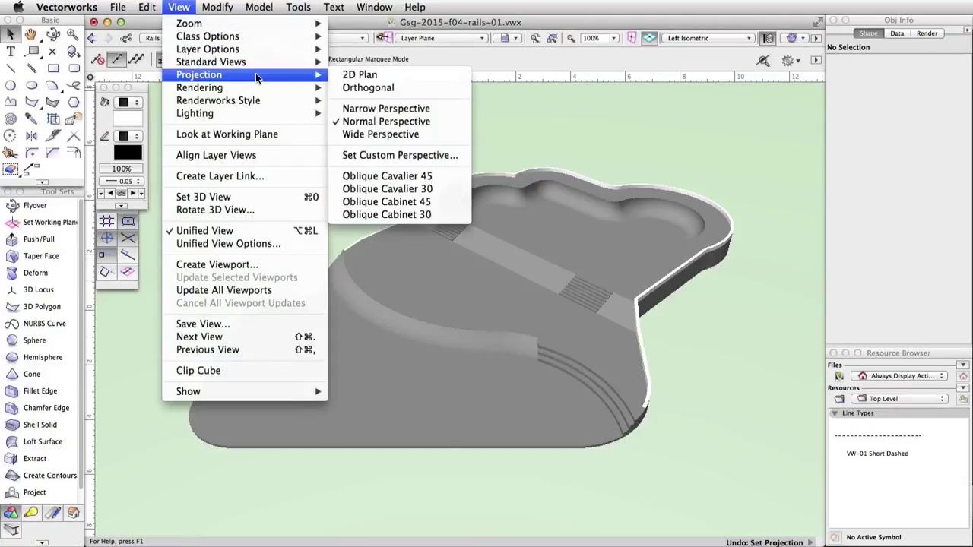
left_click(425, 89)
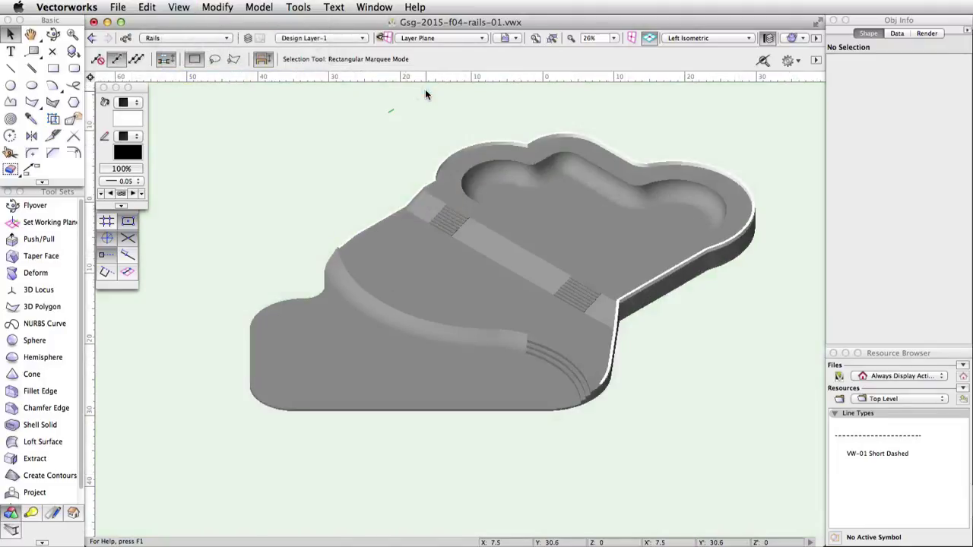
left_click(478, 38)
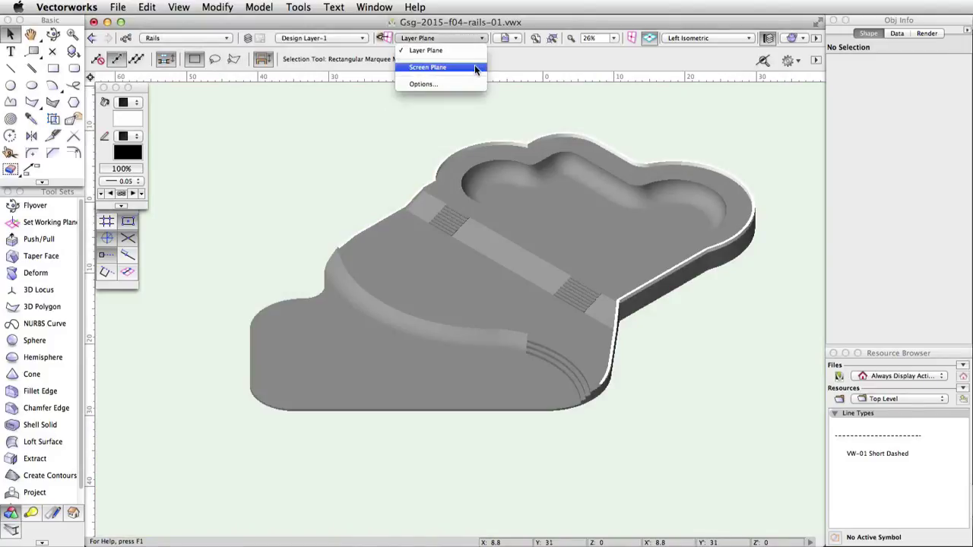
left_click(475, 67)
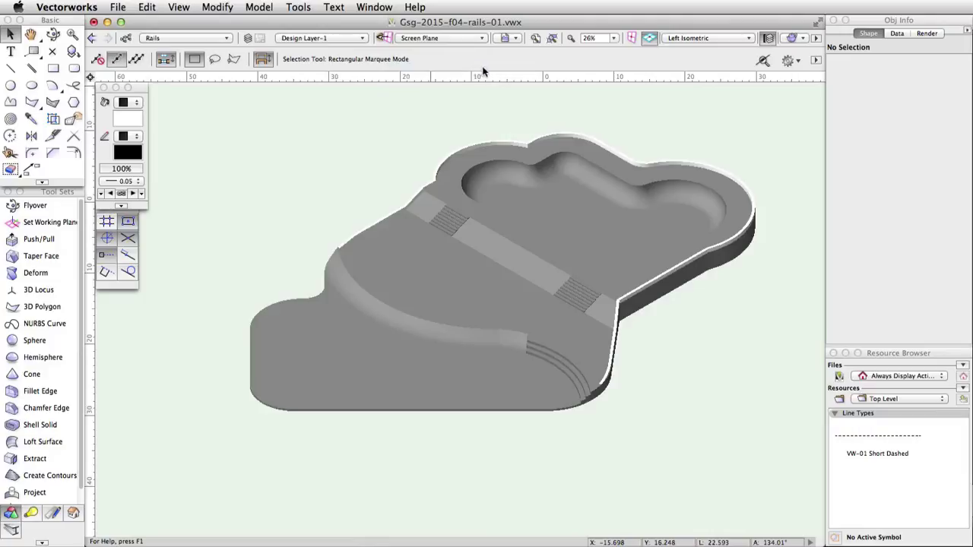
left_click(749, 38)
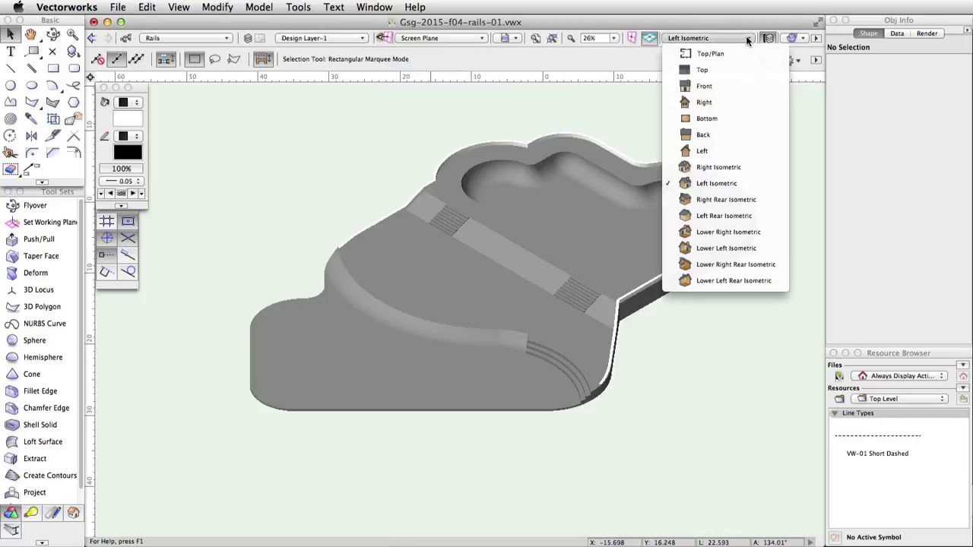
Show the walkway in Front view, hide the Rails class, make None active, and zoom onto the stairs.
left_click(748, 86)
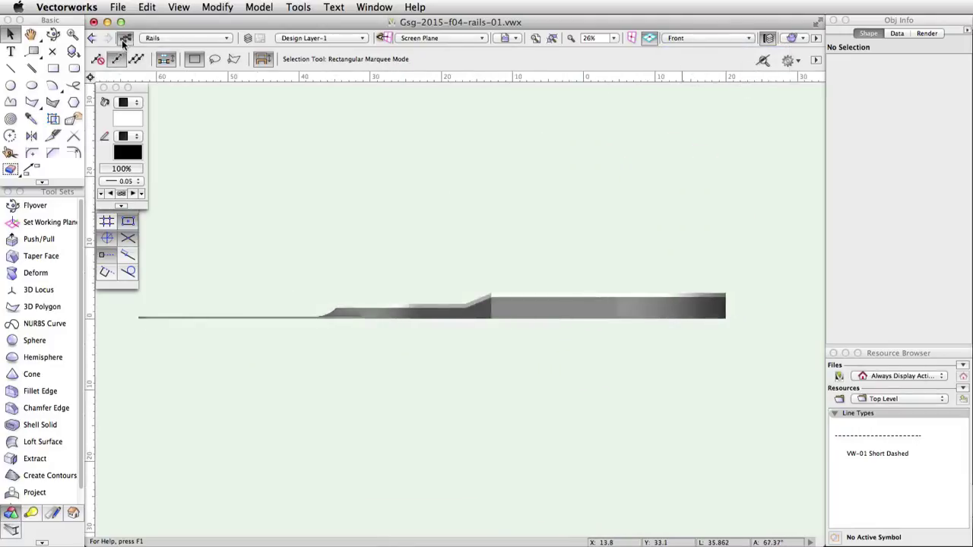
left_click(124, 41)
left_click(254, 176)
left_click(280, 163)
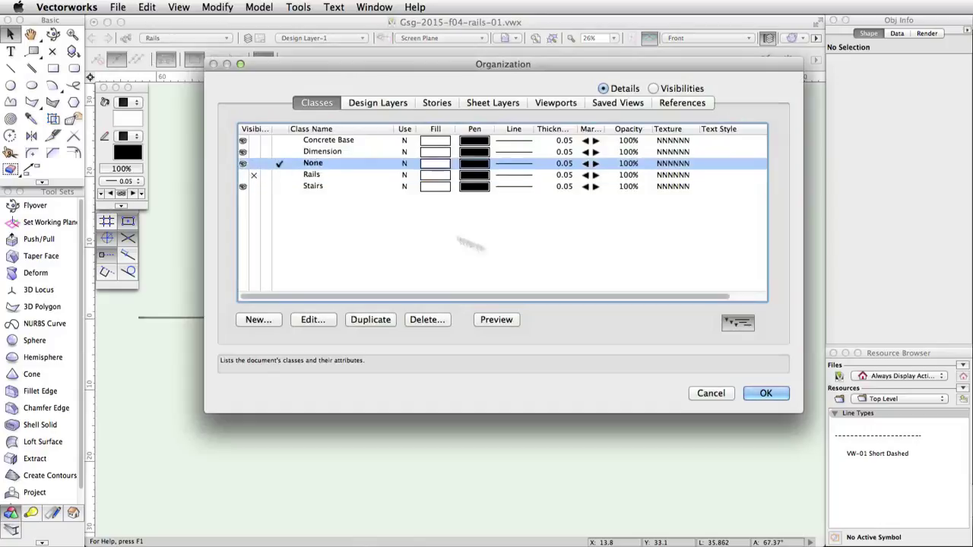
left_click(767, 393)
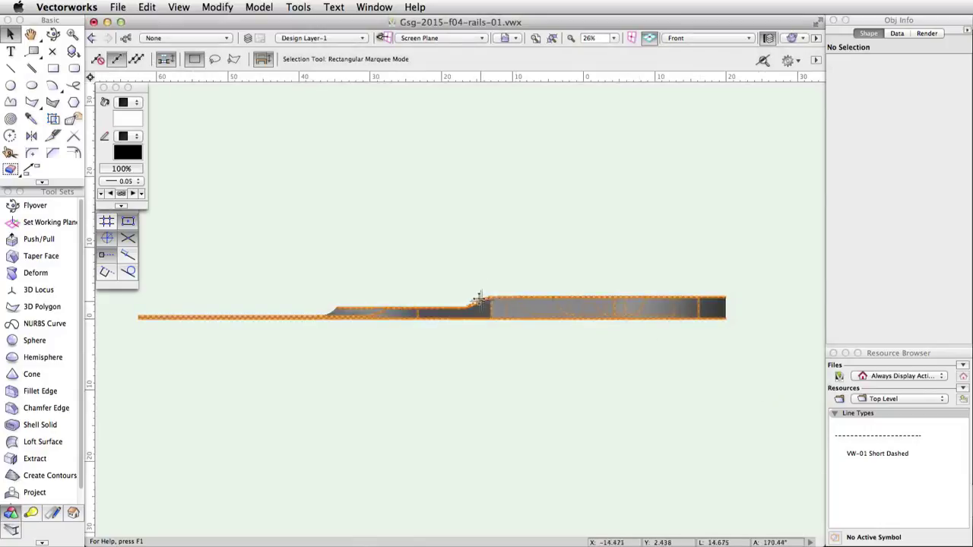
scroll(479, 299, "up", 5)
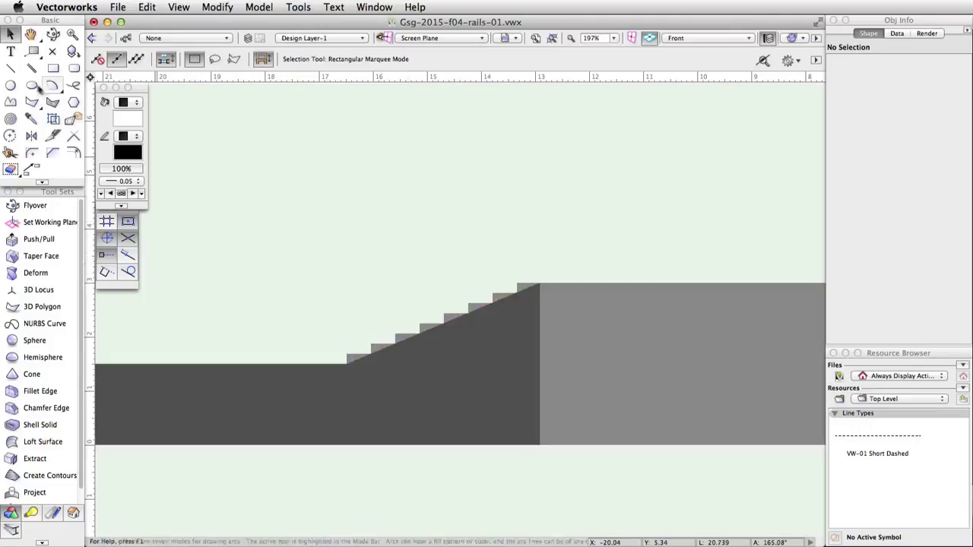
Draw a line along the stair slope and raise it by 1 in the Y field.
left_click(12, 68)
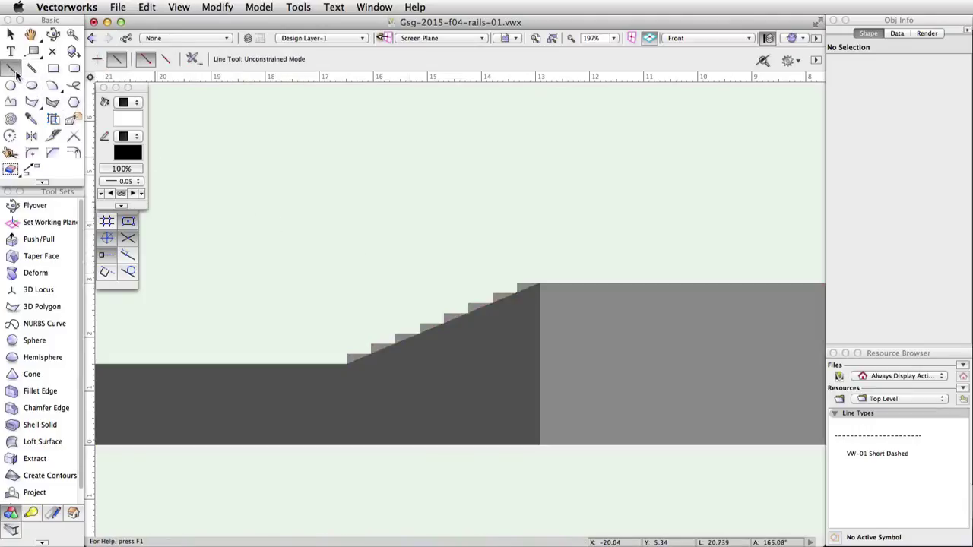
left_click(146, 59)
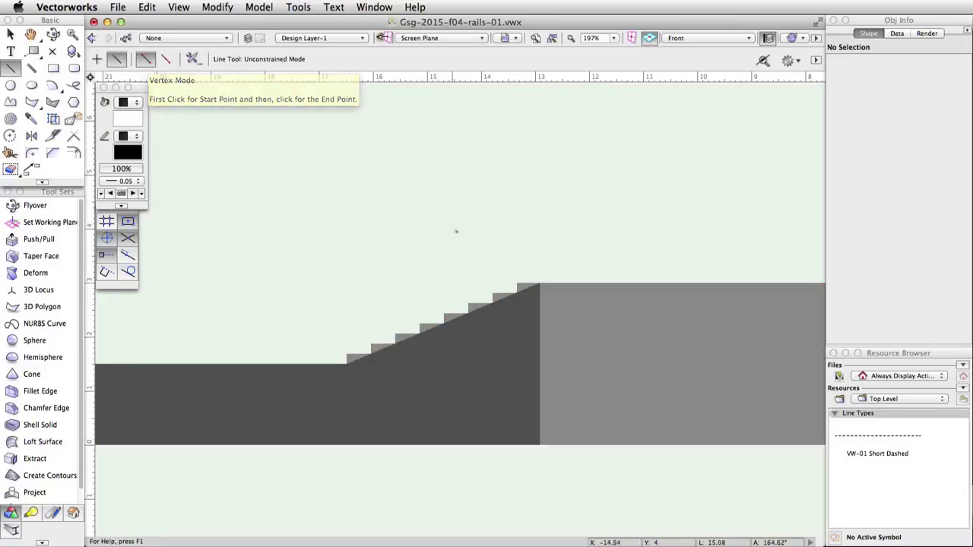
left_click(539, 284)
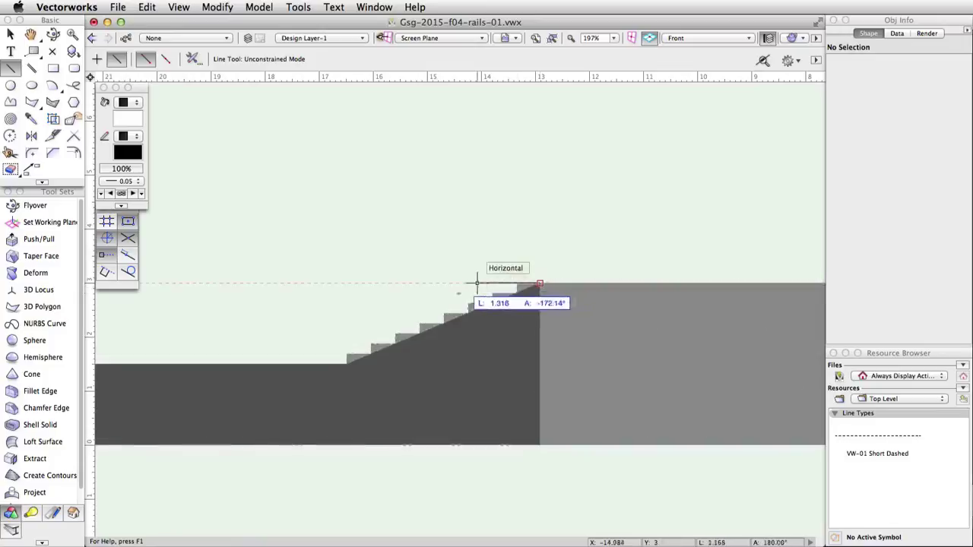
left_click(347, 363)
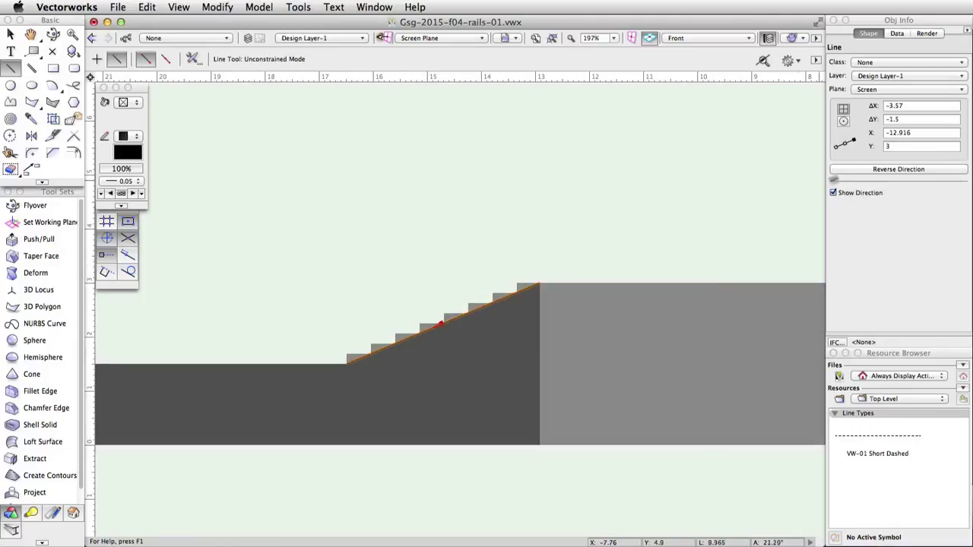
left_click(917, 146)
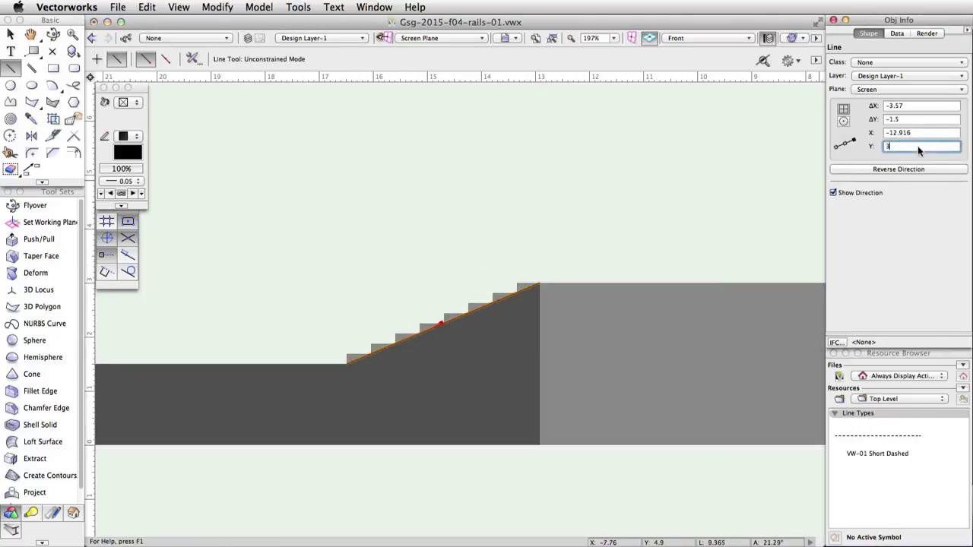
type("+1")
key("Return")
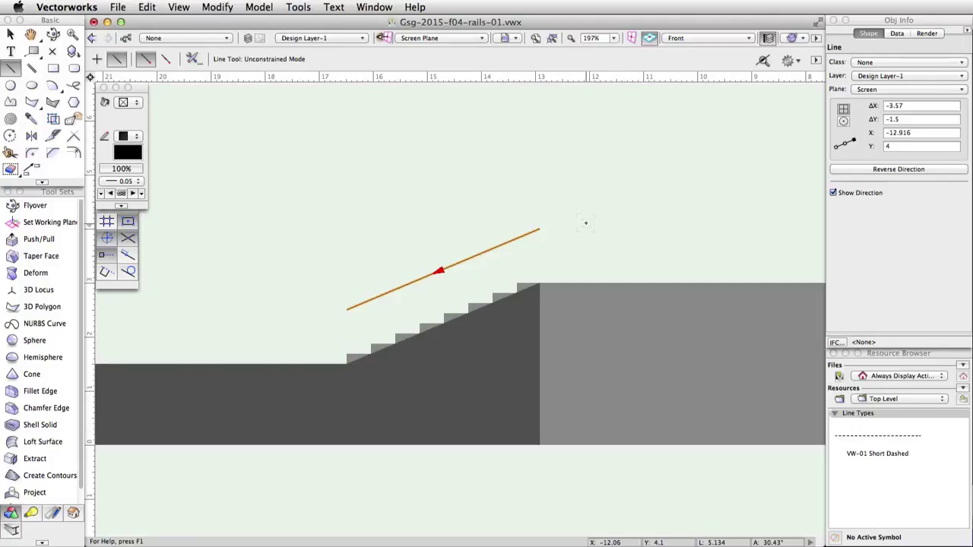
Add a 1.25-long horizontal line at the slope's top end and select both lines.
left_click(540, 228)
left_click(540, 228)
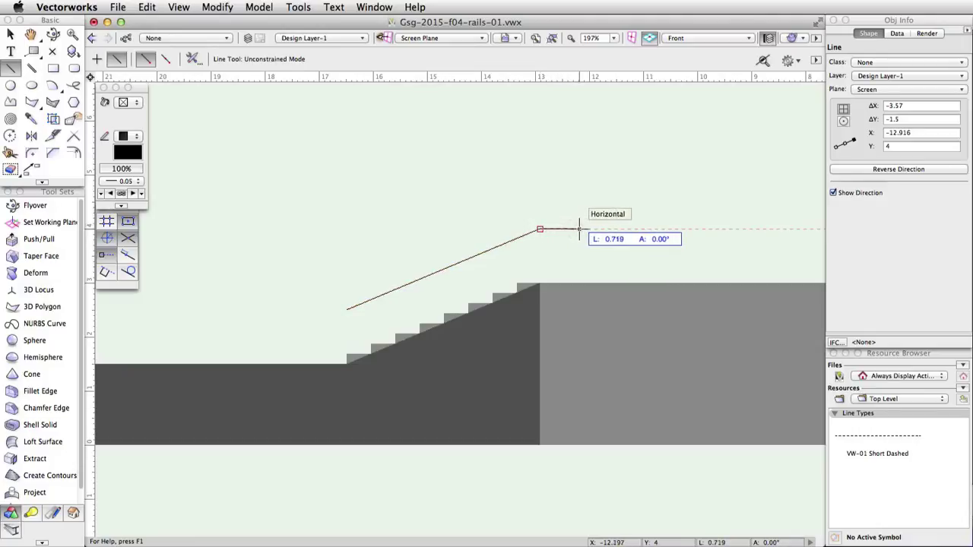
key("Tab")
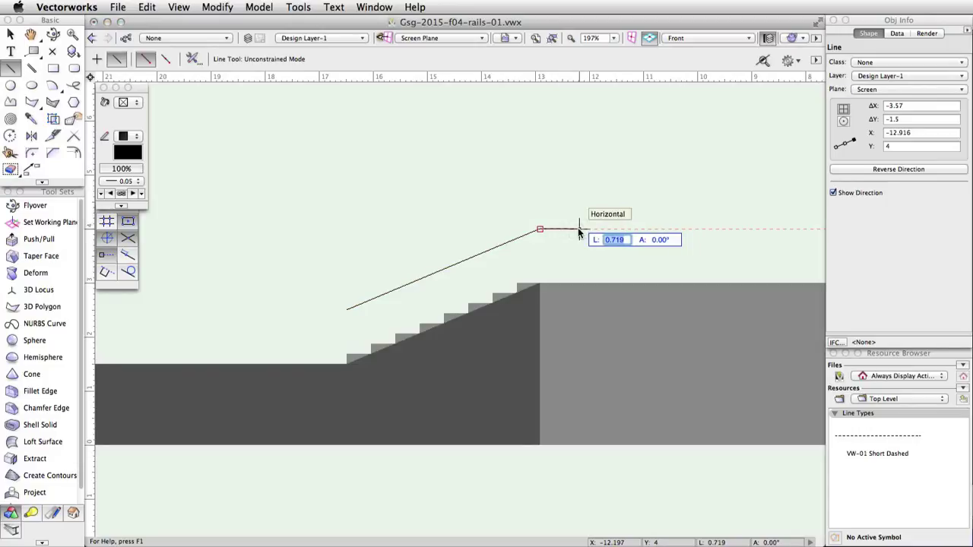
type("1.25")
key("Return")
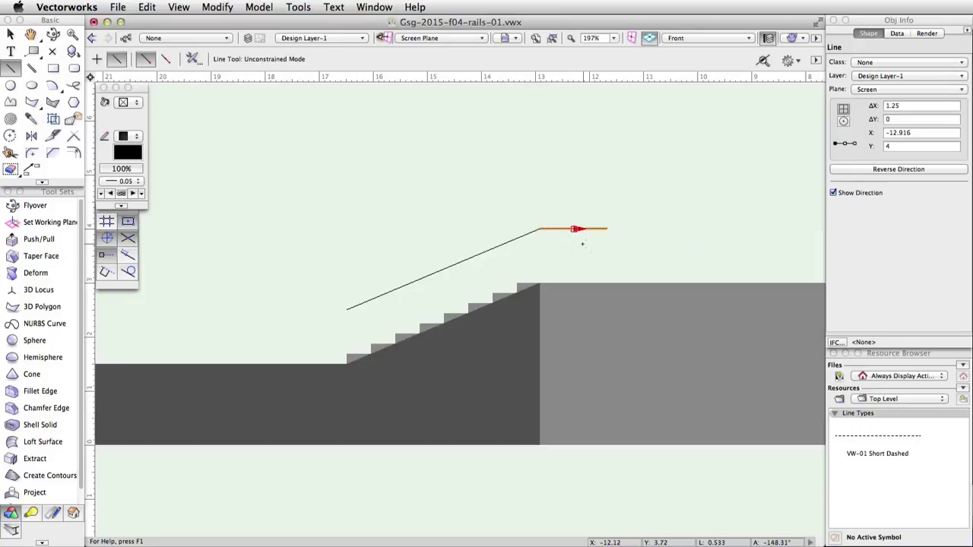
key("x")
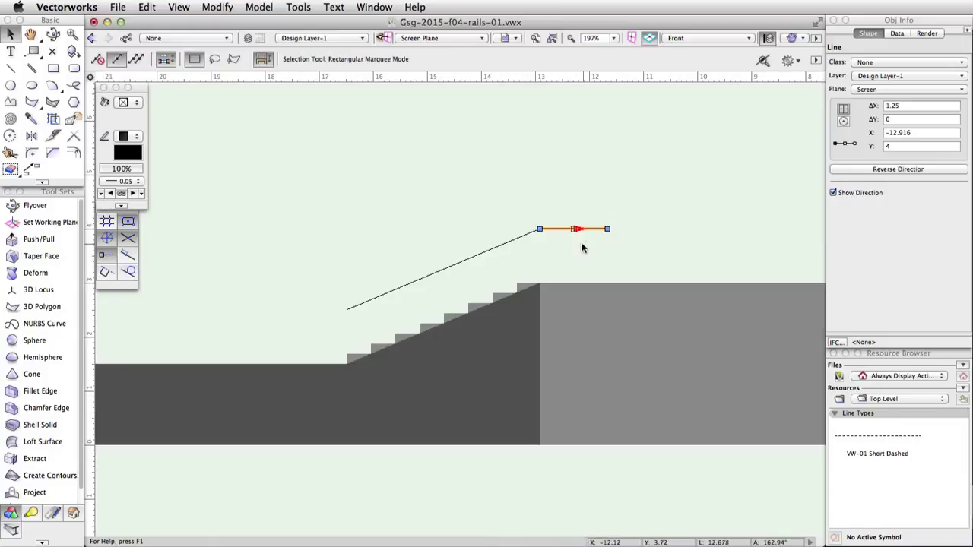
left_click(515, 240, "shift")
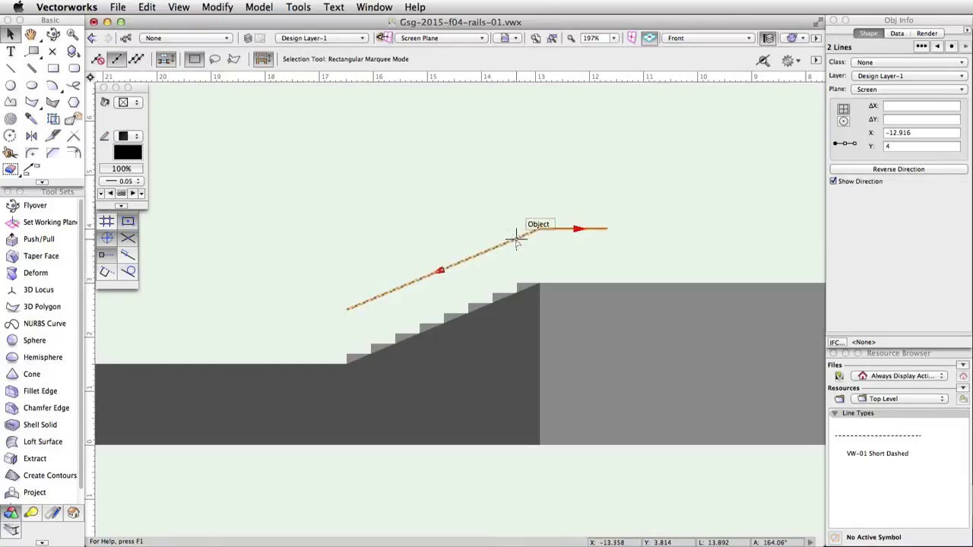
Compose the two rail lines into one polygon and set a 0.1 by 0.1 rectangle size.
left_click(217, 7)
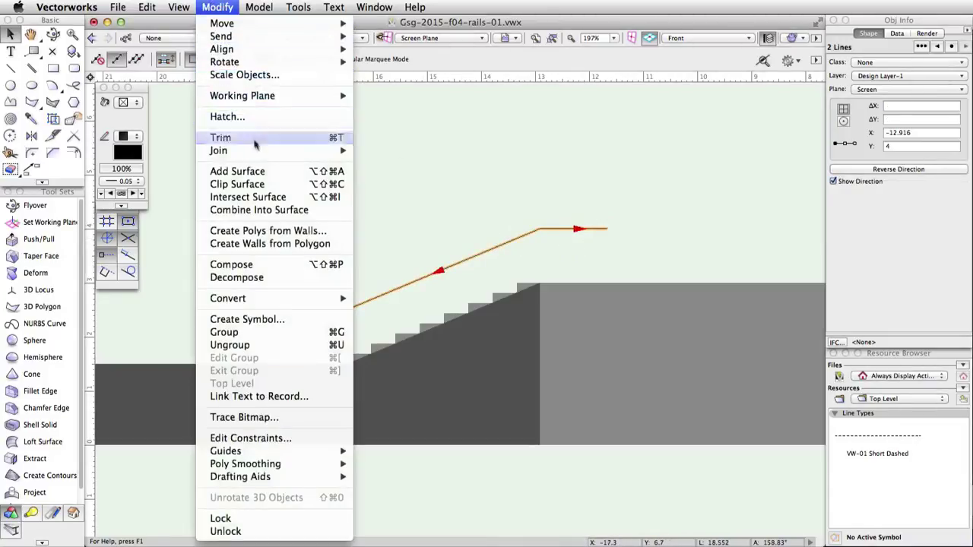
left_click(270, 264)
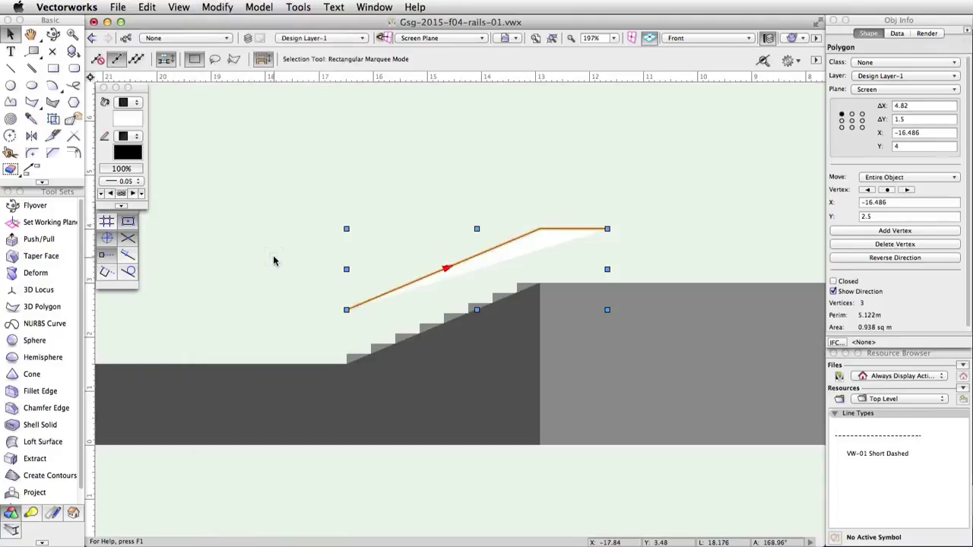
double_click(52, 69)
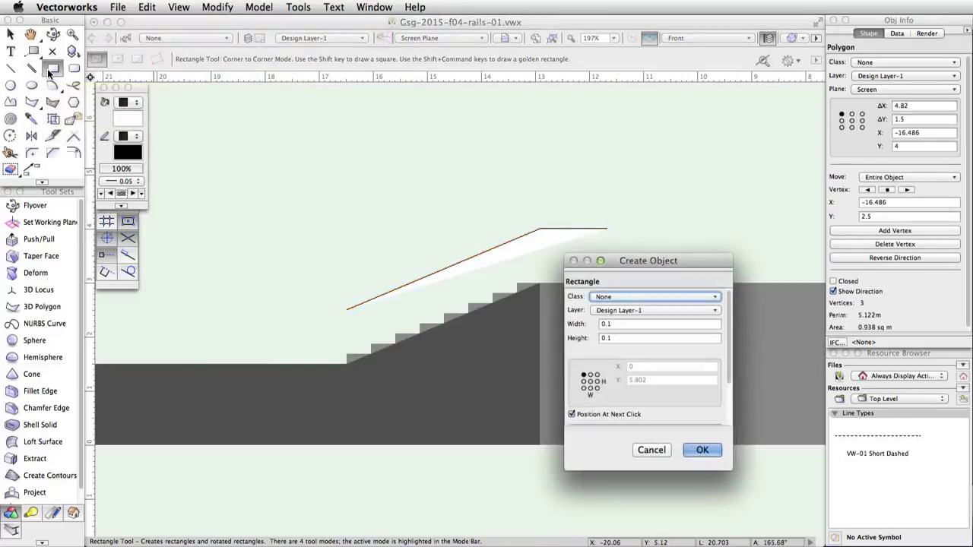
left_click_drag(657, 258, 490, 150)
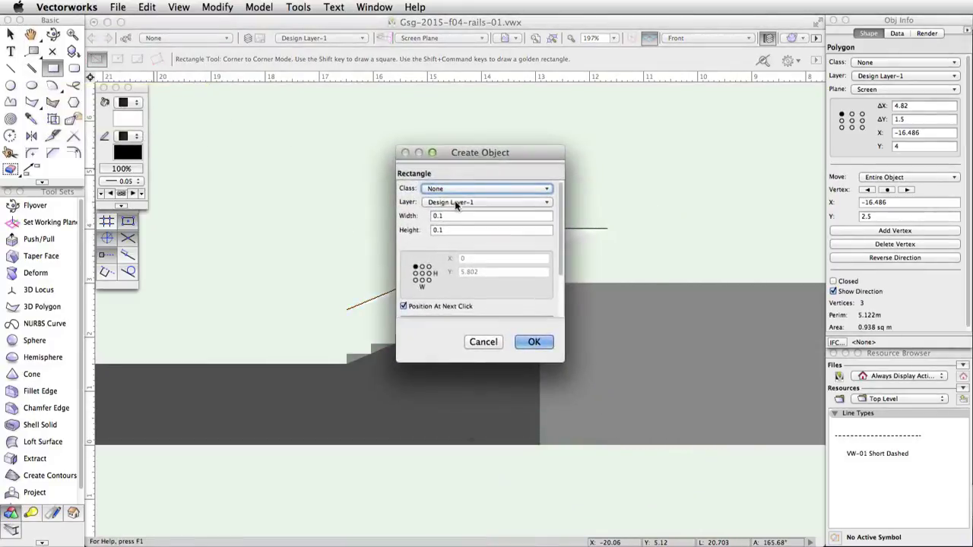
double_click(435, 217)
double_click(462, 230)
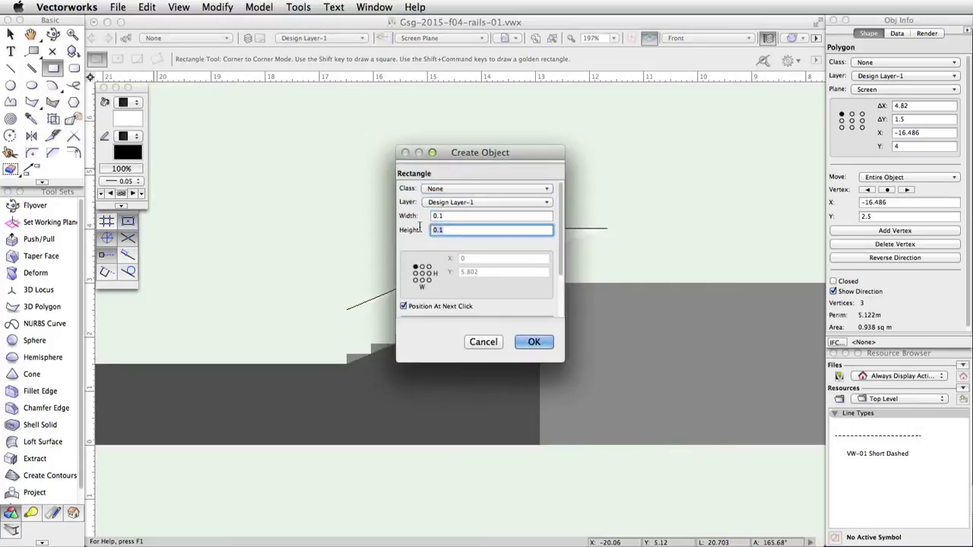
left_click(532, 341)
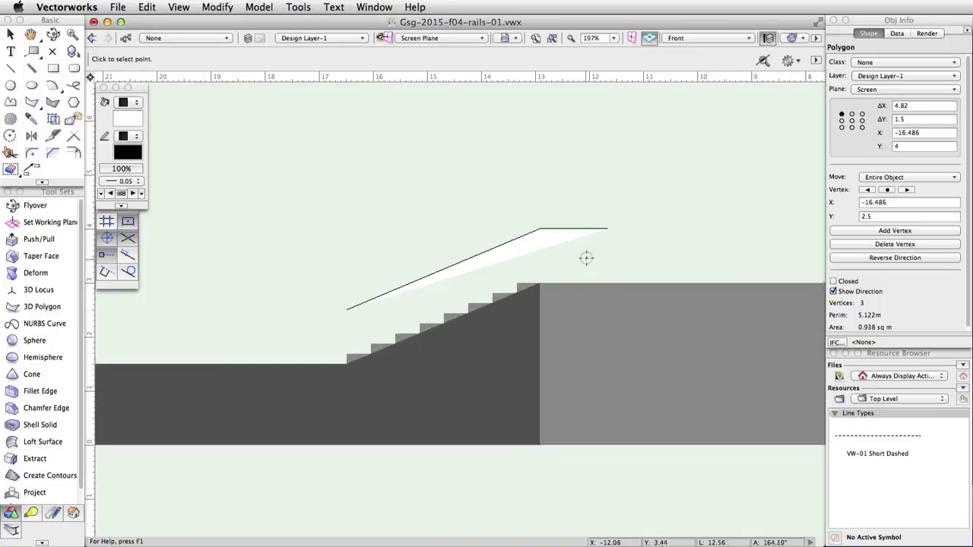
Place the 0.1 square beside the rail's upper end and reselect the handrail polygon.
key("4")
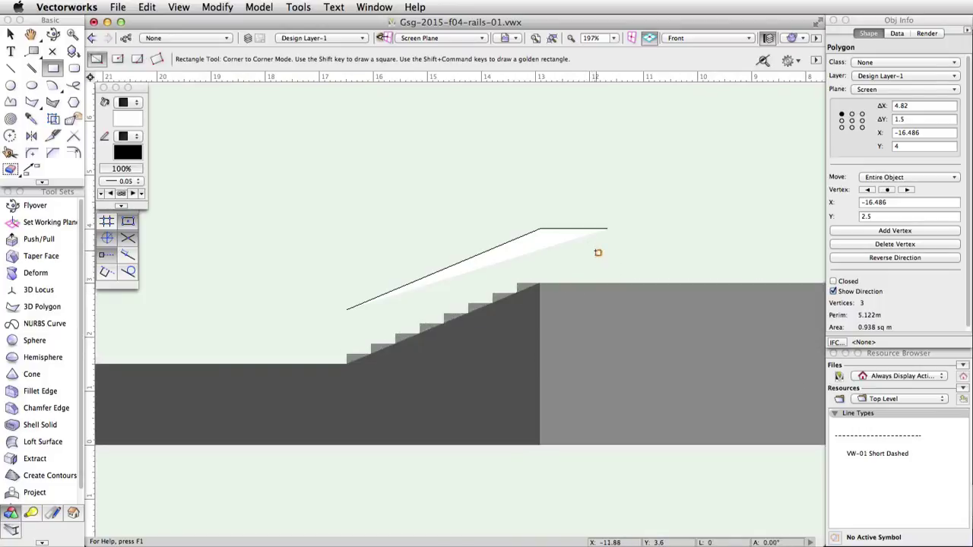
key("x")
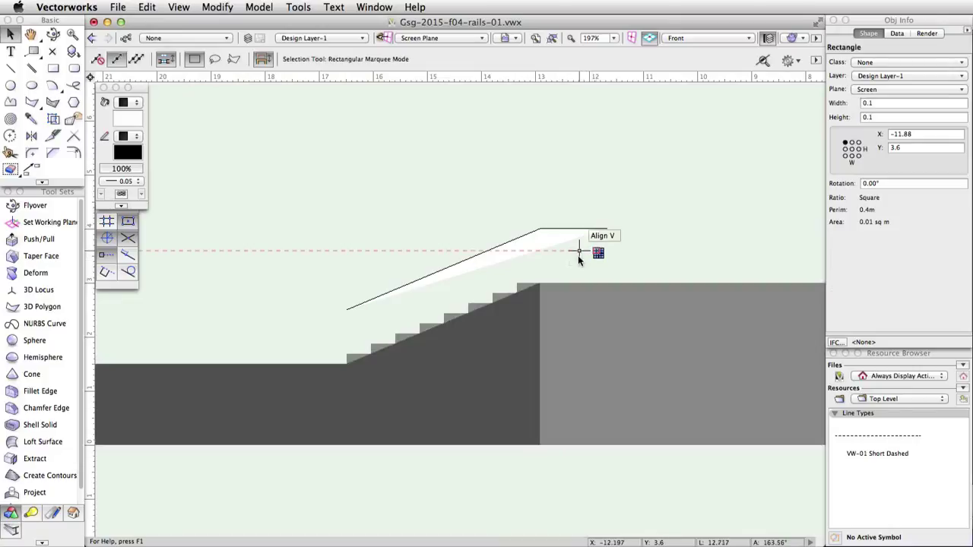
left_click(578, 255)
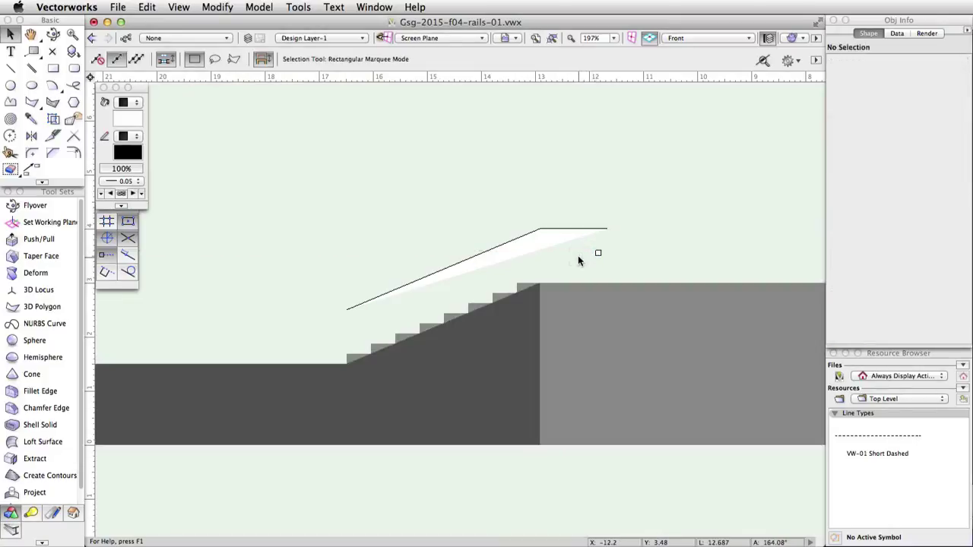
left_click(527, 235)
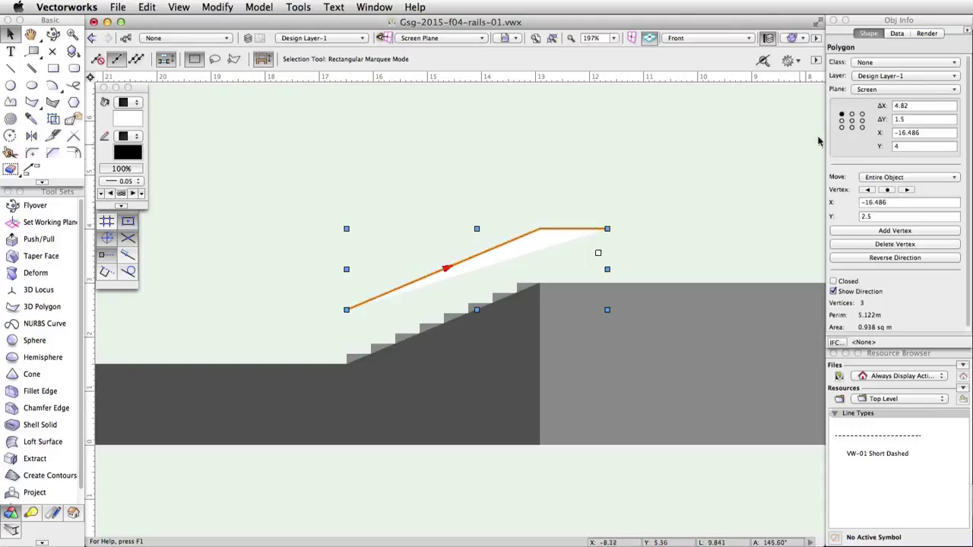
Put the handrail polygon on the Layer plane and sweep the 0.1 square along it with Extrude Along Path.
left_click(889, 90)
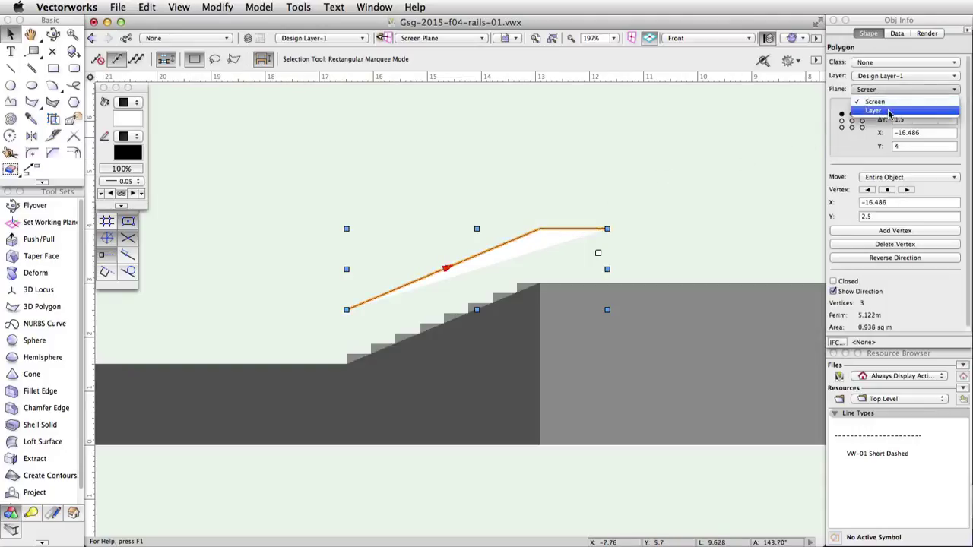
left_click(888, 111)
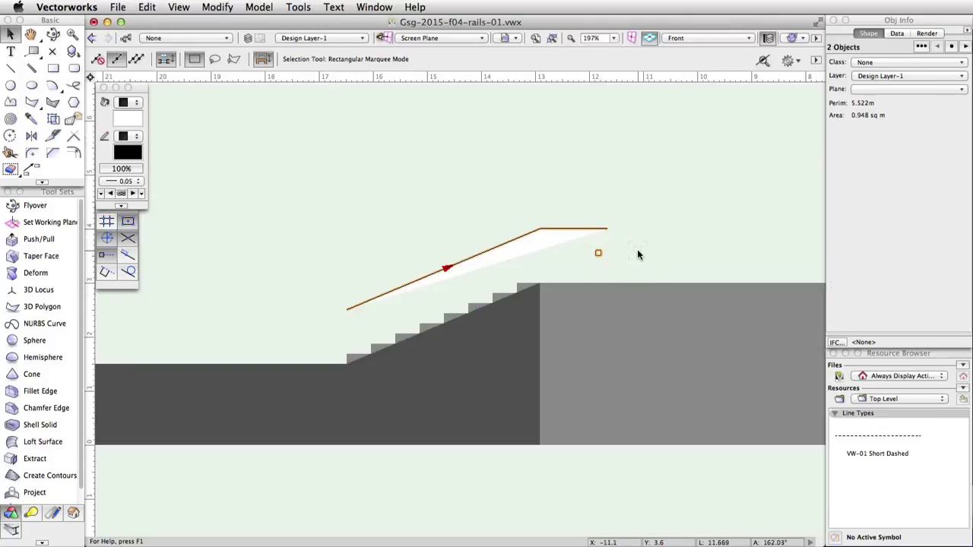
left_click(262, 8)
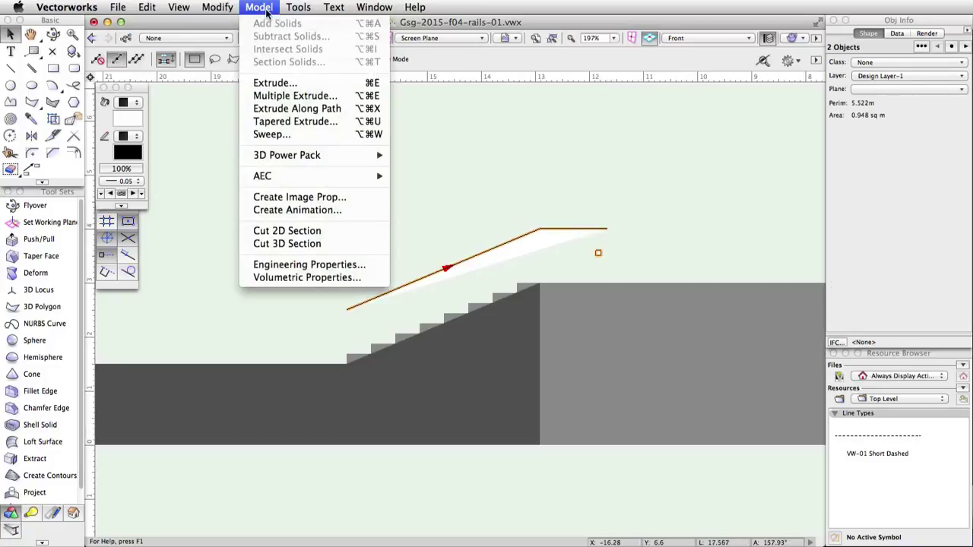
left_click(346, 111)
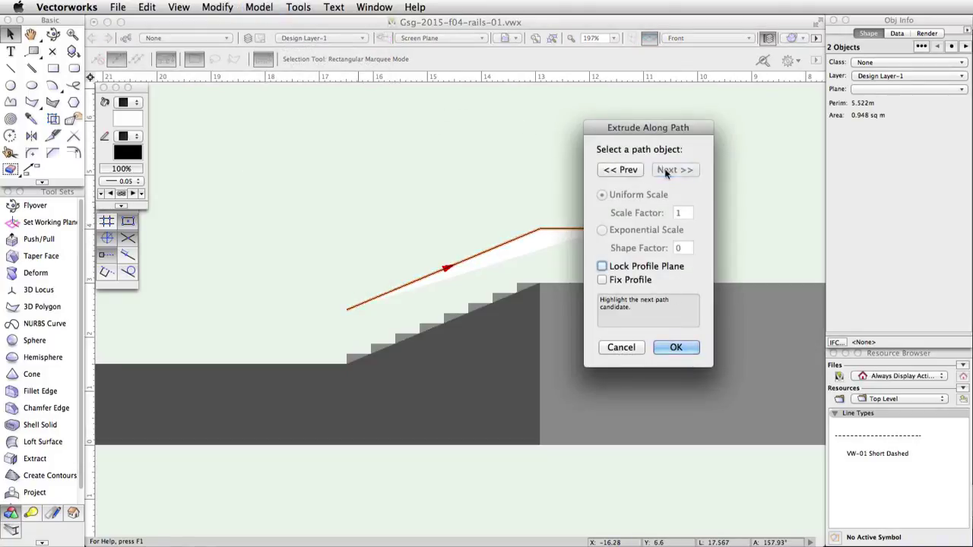
left_click(625, 169)
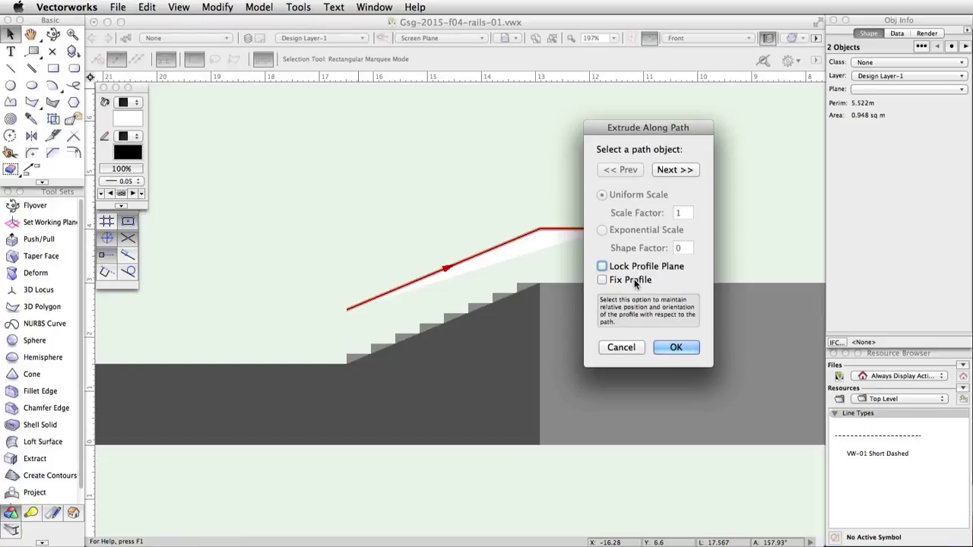
left_click(677, 347)
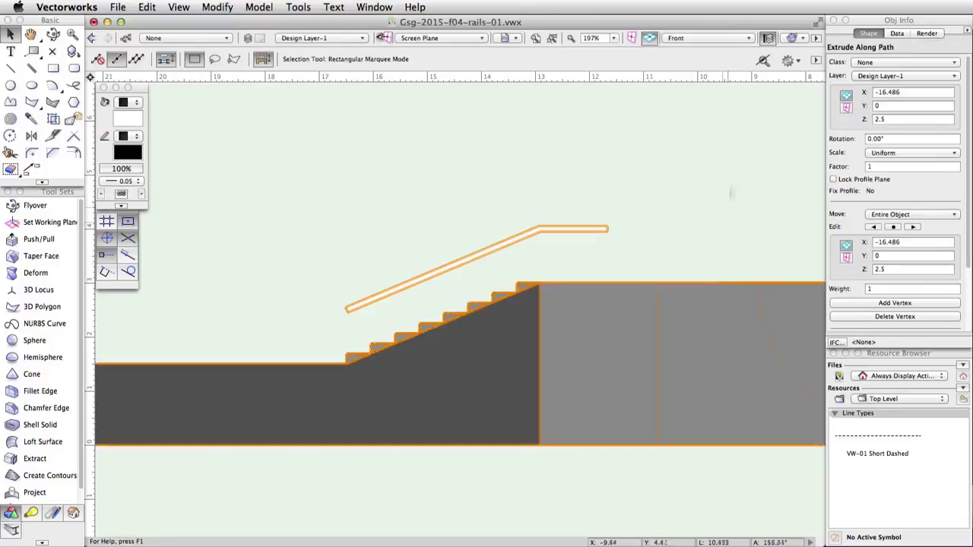
left_click(730, 38)
In Top/Plan, move the rail bar 21.701 straight down to align with the stair midpoint.
left_click(728, 54)
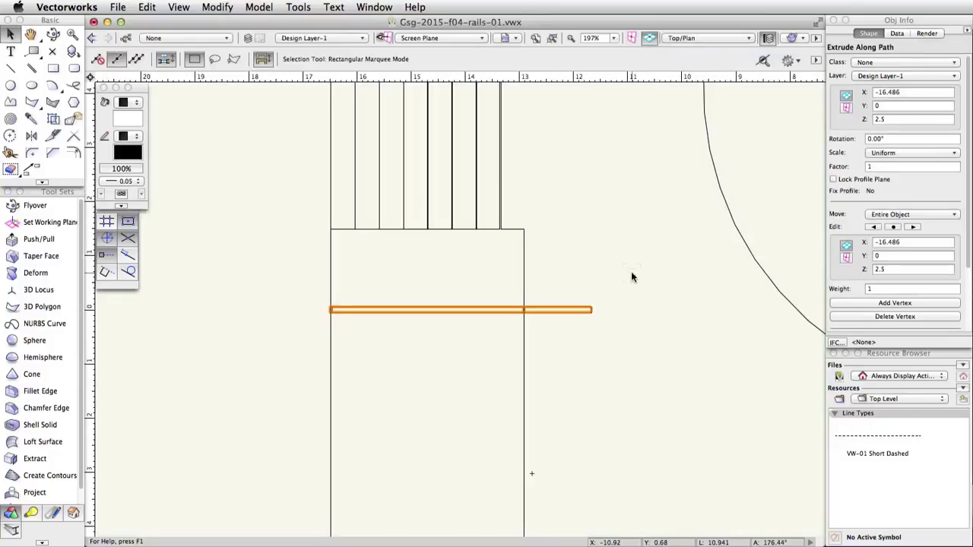
scroll(631, 271, "down", 5)
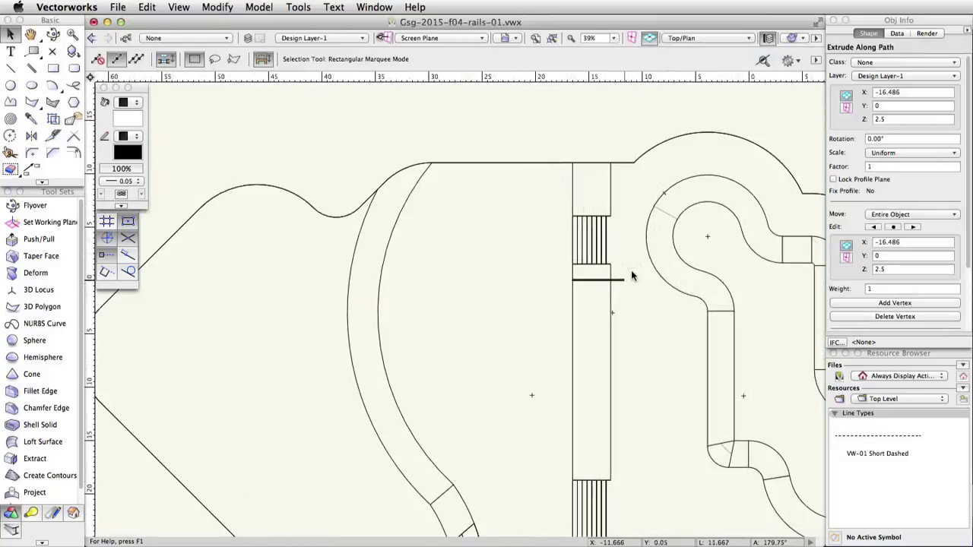
left_click_drag(600, 233, 578, 364)
scroll(598, 448, "up", 4)
key("space")
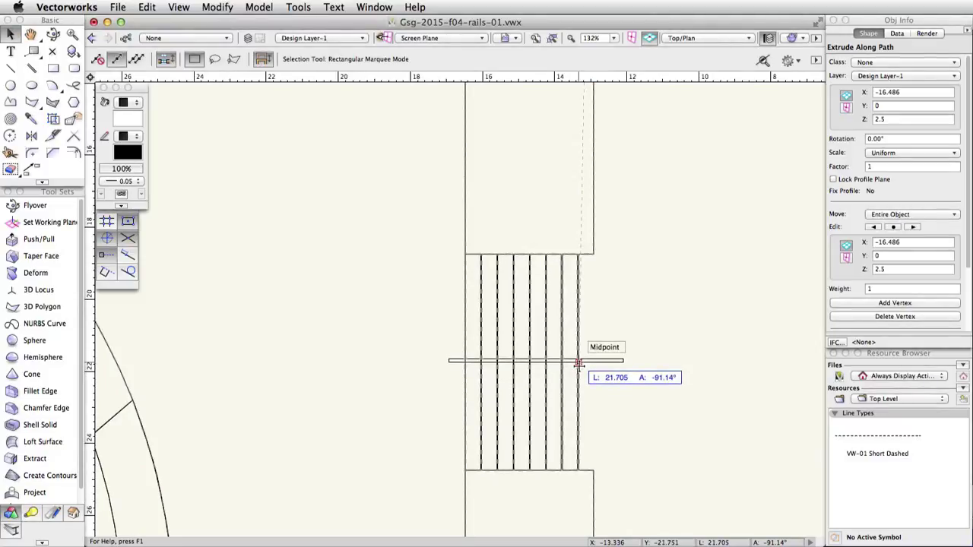
left_click_drag(579, 364, 595, 362)
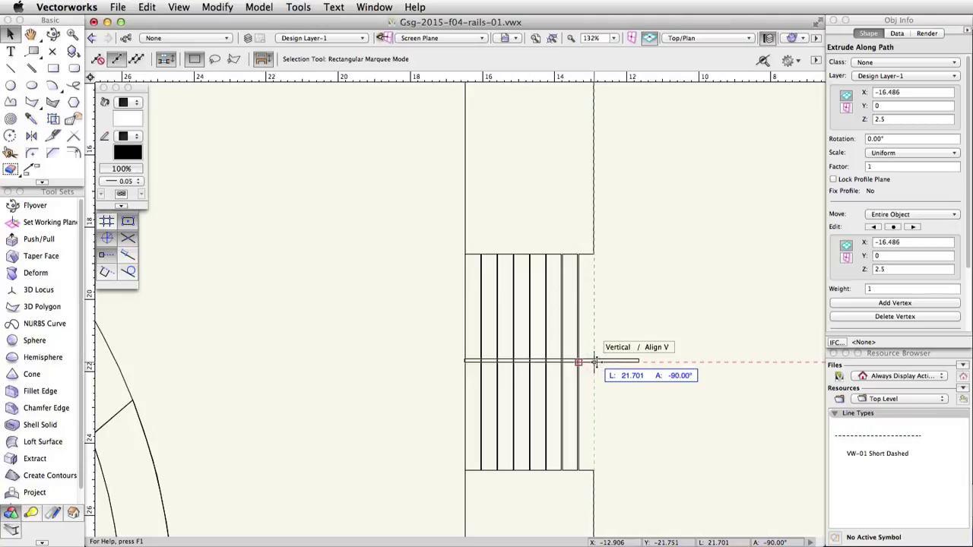
left_click(595, 362)
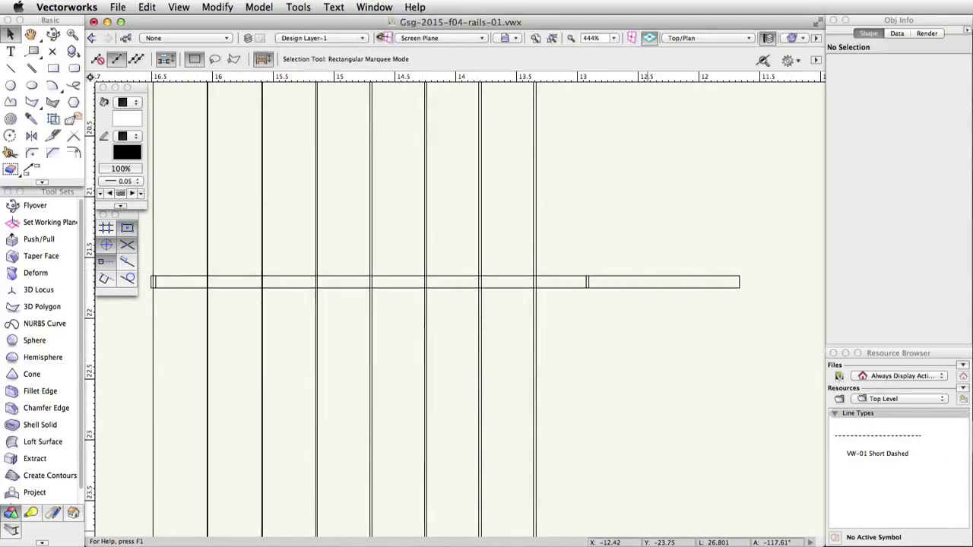
Place a 0.1 × 0.1 rectangle under the rail's level end at -11.976, -21.701 using midpoint snaps.
left_click(53, 68)
double_click(53, 68)
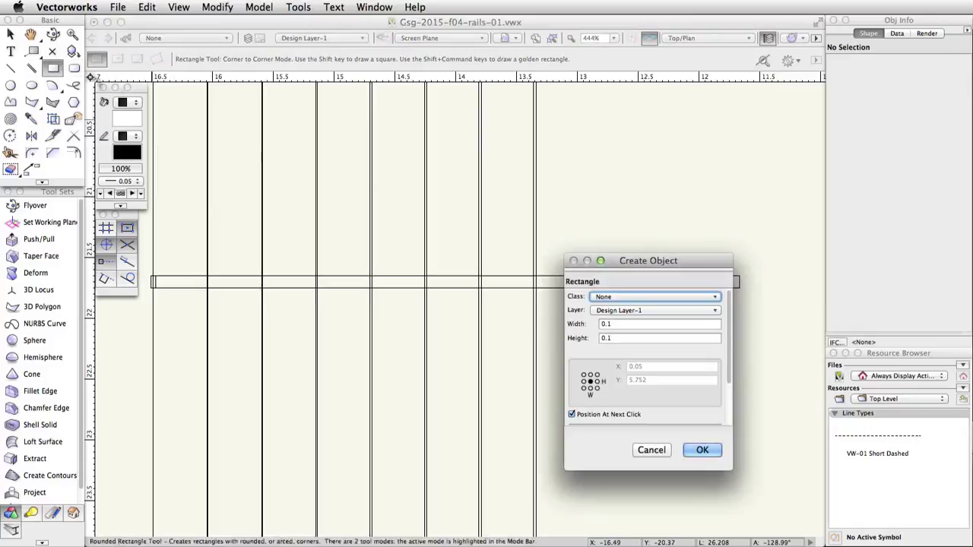
left_click_drag(633, 262, 449, 173)
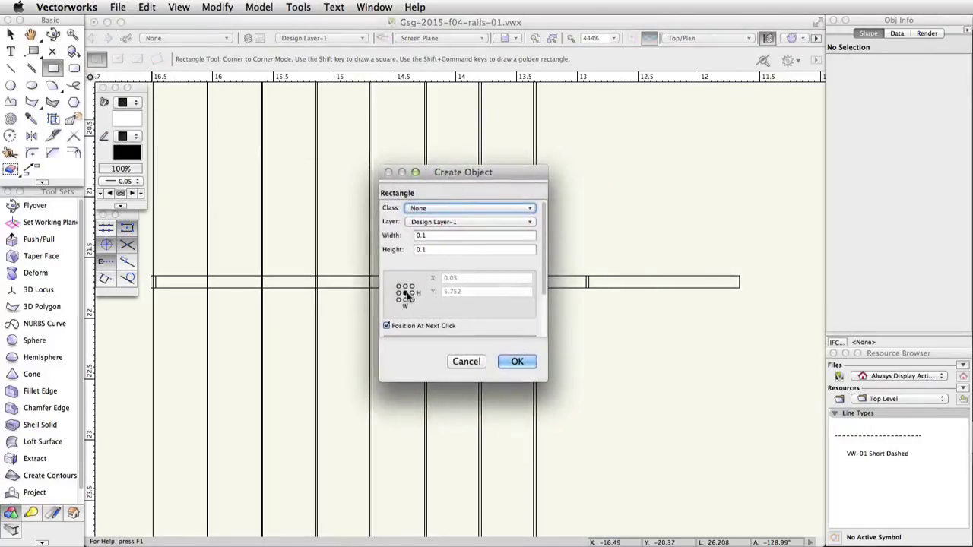
left_click(517, 362)
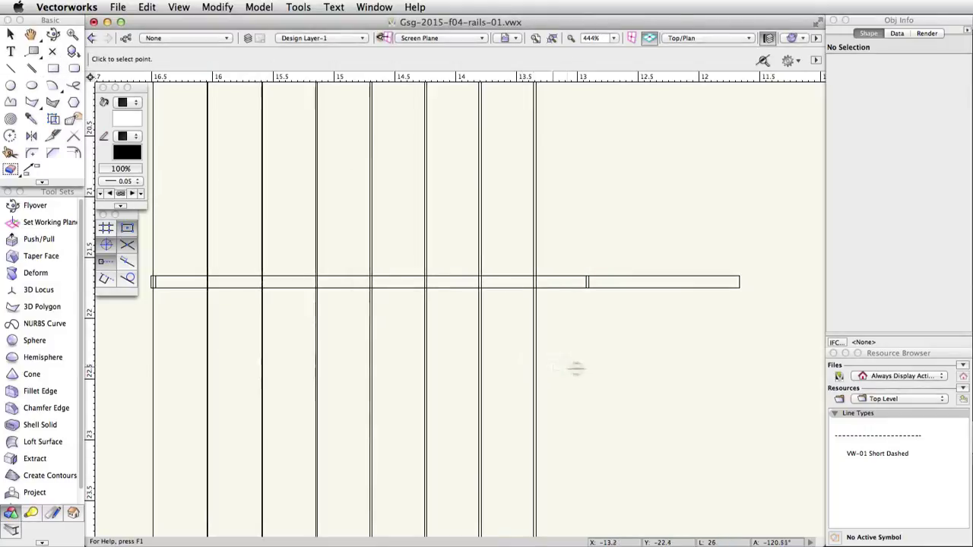
left_click(739, 282)
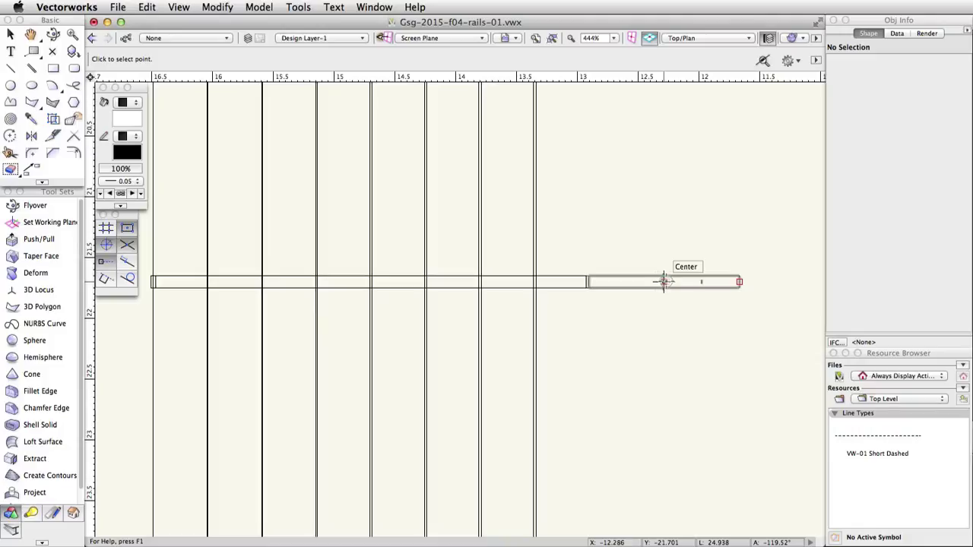
left_click(664, 282)
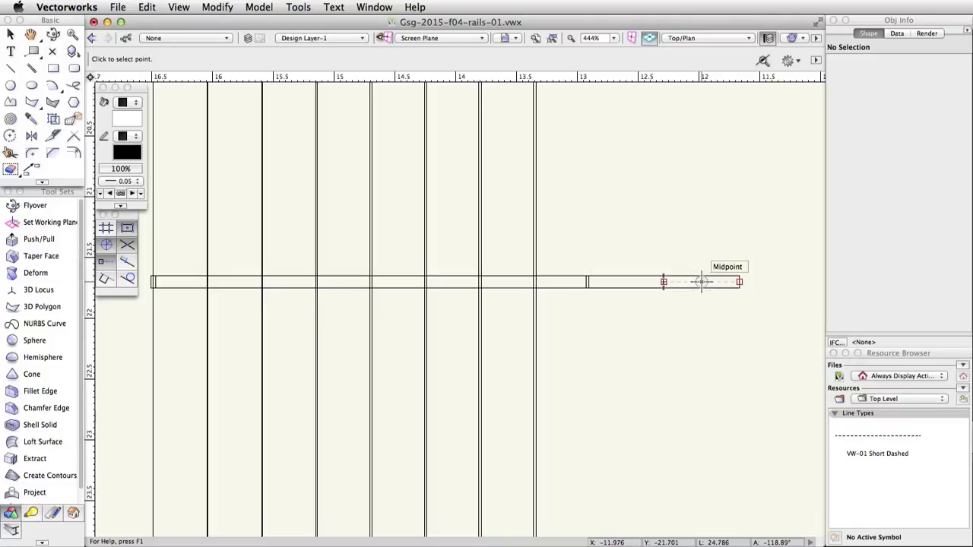
key("4")
left_click(701, 282)
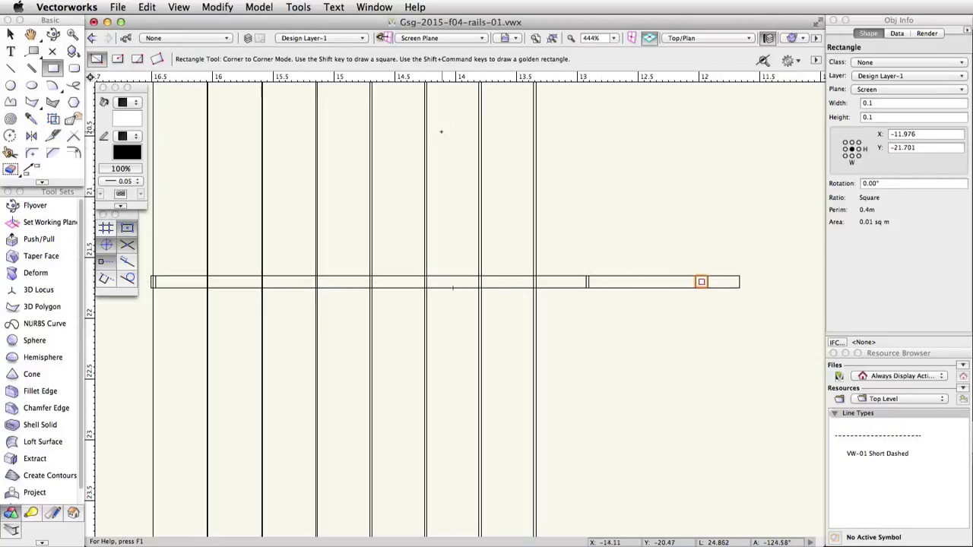
left_click(259, 8)
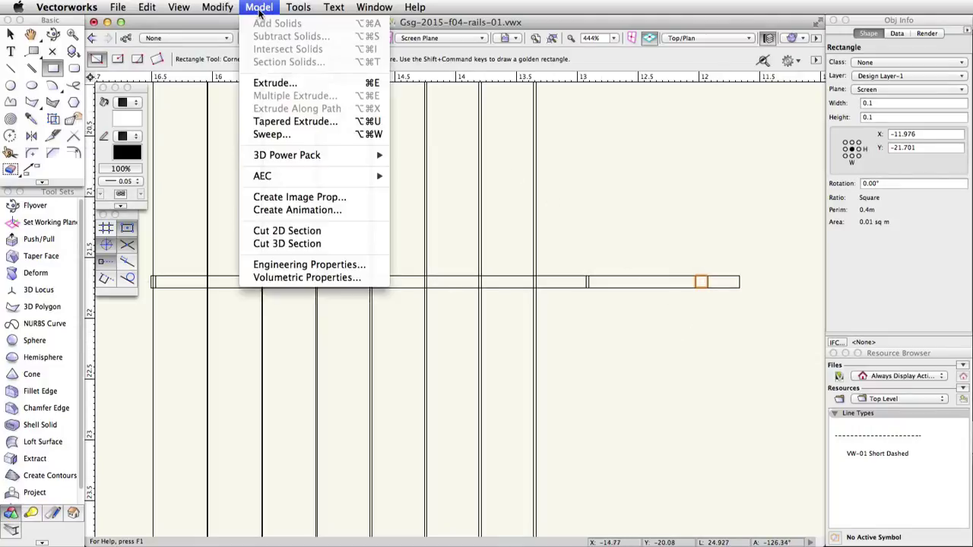
Extrude the square into a 1-high post and, in Front view, raise it to landing level under the rail.
left_click(307, 83)
type("2")
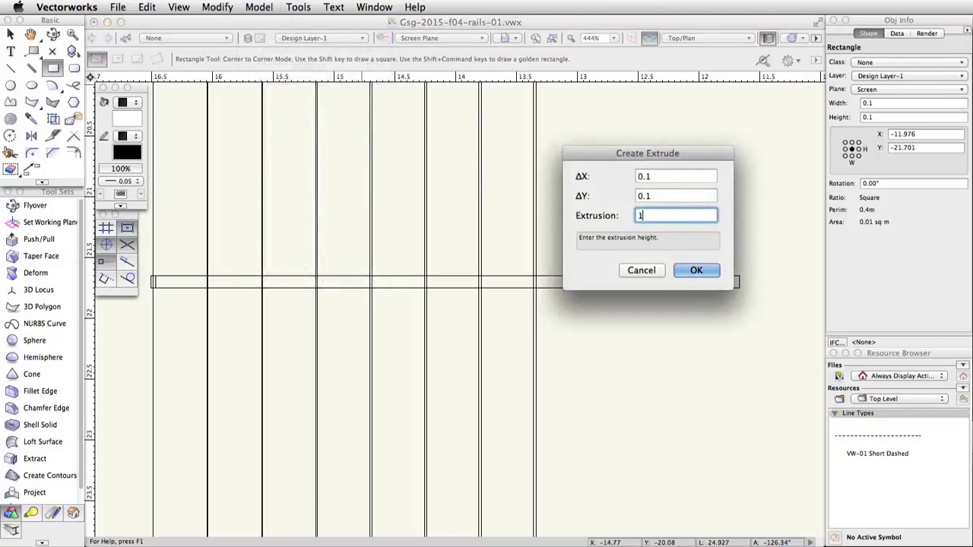
left_click(696, 269)
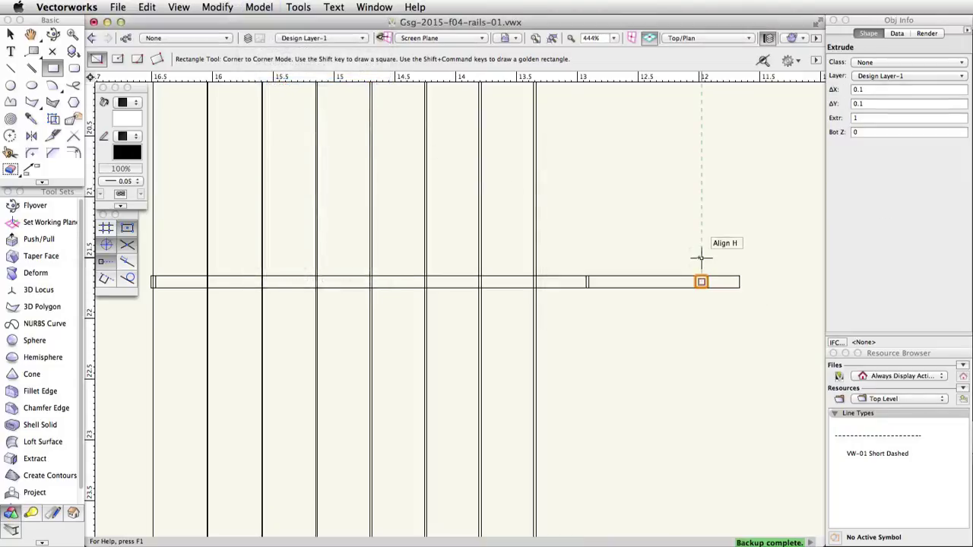
left_click(730, 37)
left_click(737, 85)
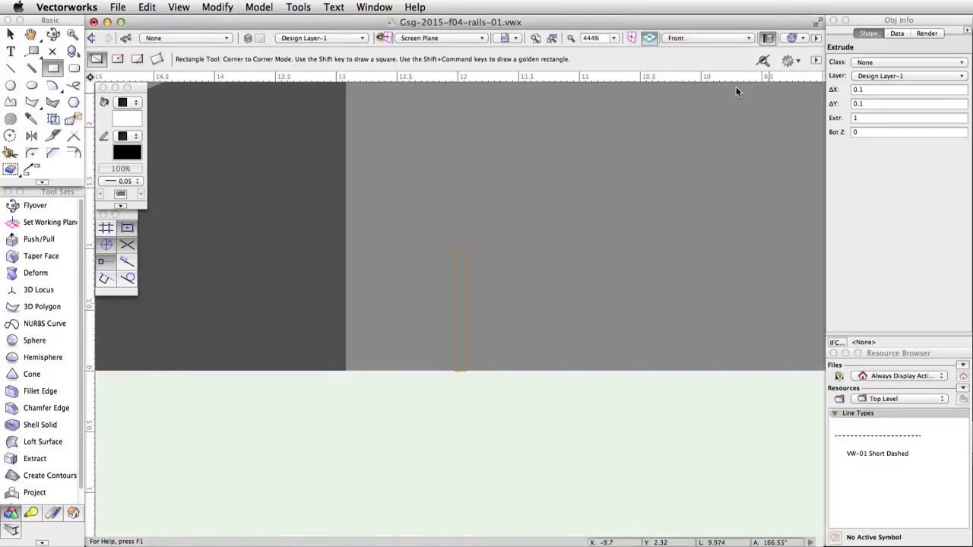
left_click(11, 34)
left_click_drag(469, 372, 461, 373)
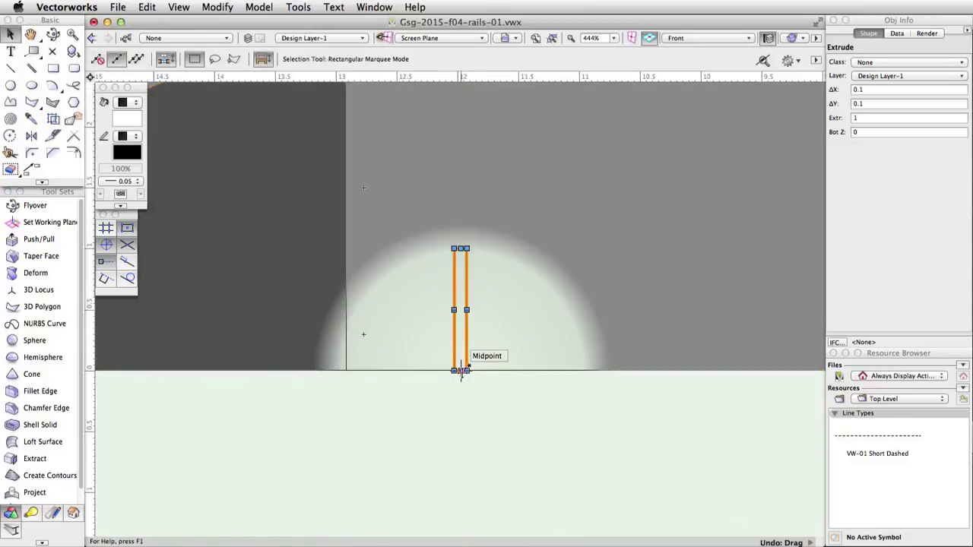
left_click_drag(461, 371, 457, 206)
Duplicate the post leftward toward the top of the stair.
scroll(460, 369, "down", 3)
scroll(464, 149, "up", 3)
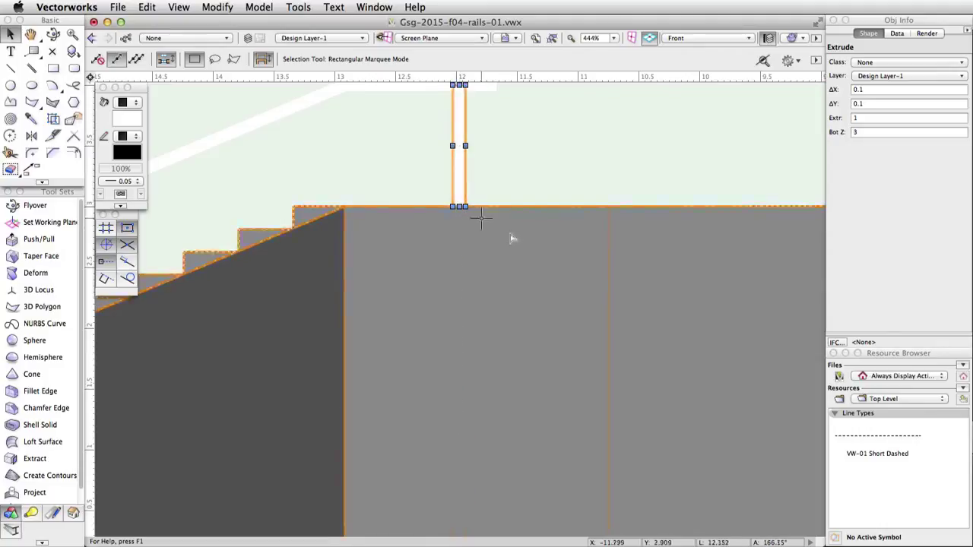
key("h")
left_click_drag(514, 157, 552, 241)
key("x")
scroll(480, 152, "up", 3)
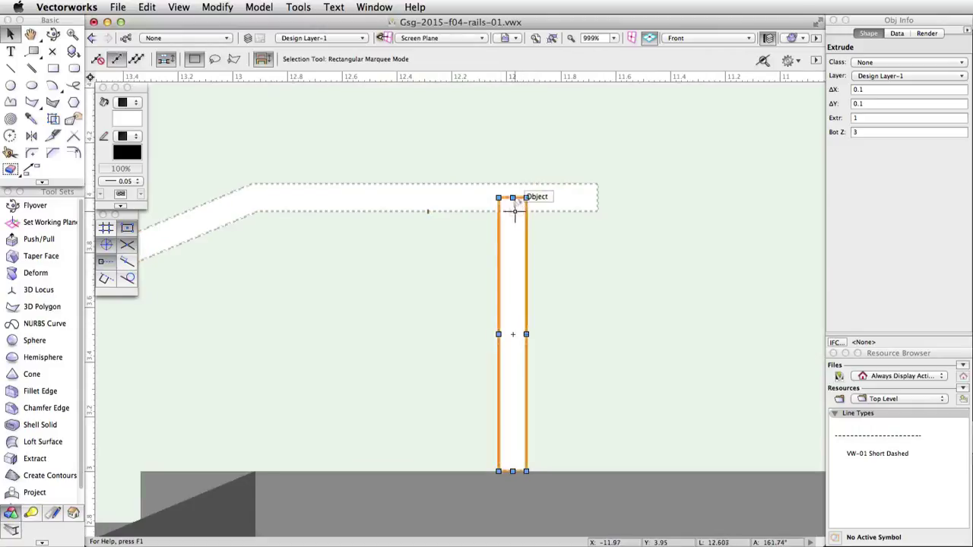
left_click_drag(448, 212, 428, 197)
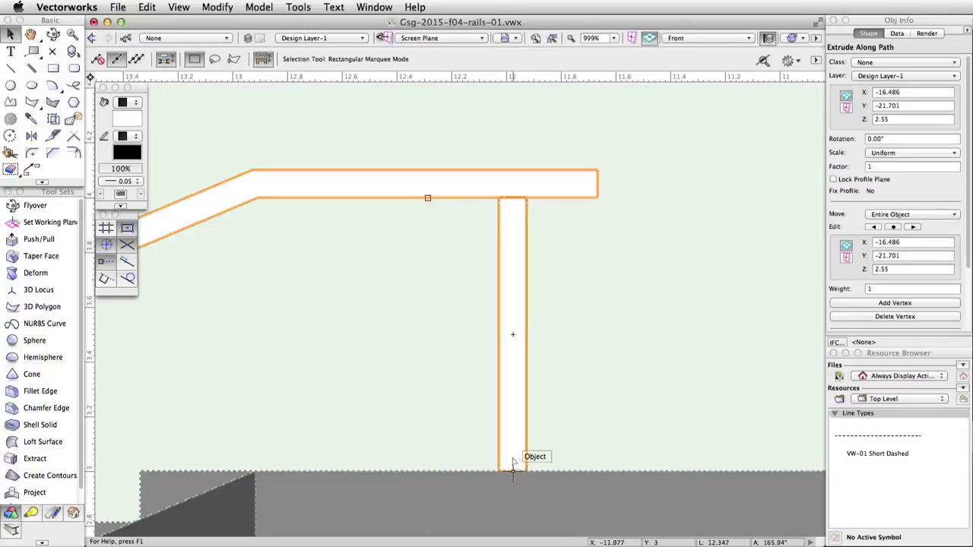
left_click_drag(512, 472, 176, 450)
scroll(228, 448, "down", 5)
middle_click_drag(228, 408, 404, 348)
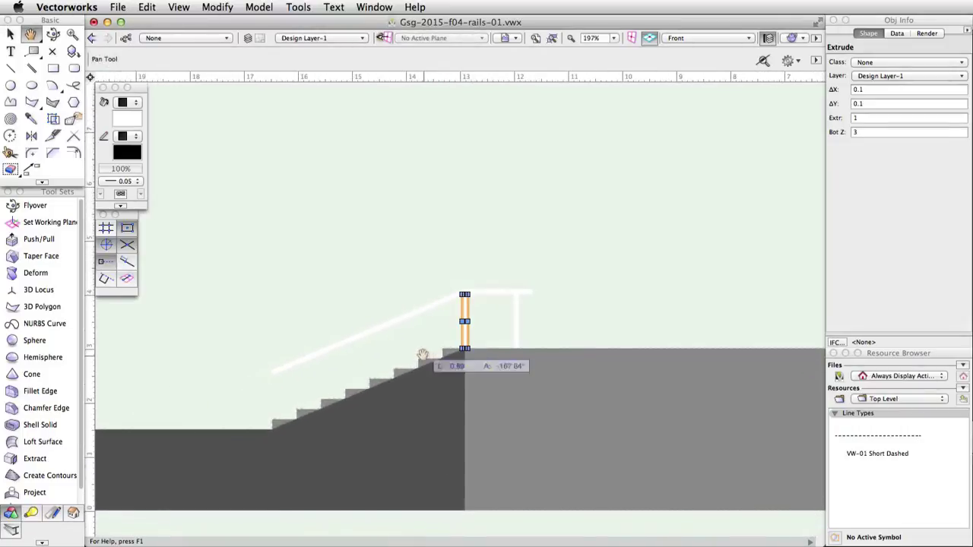
Set the copied post on a stair tread and shorten it to 0.946 to meet the rail.
left_click_drag(380, 366, 357, 389)
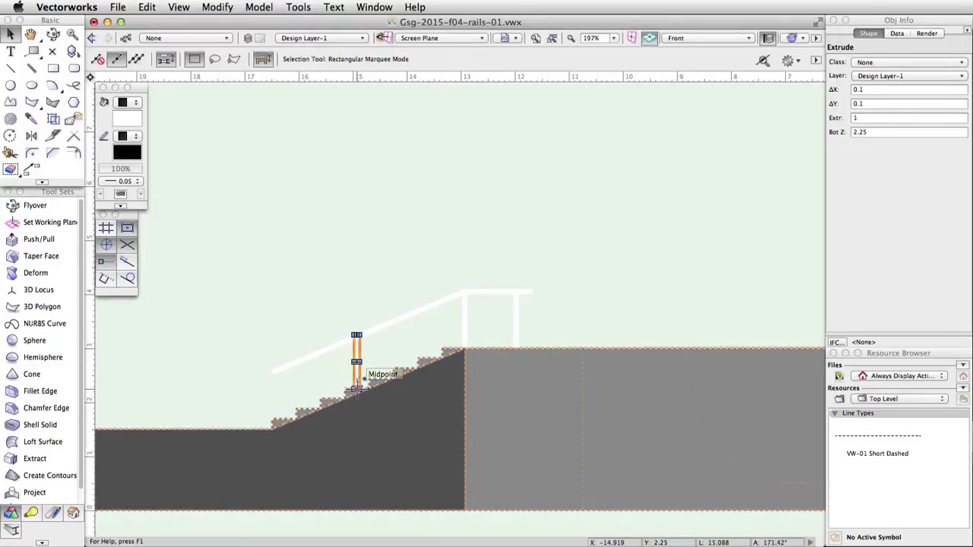
scroll(305, 406, "up", 5)
scroll(305, 406, "up", 2)
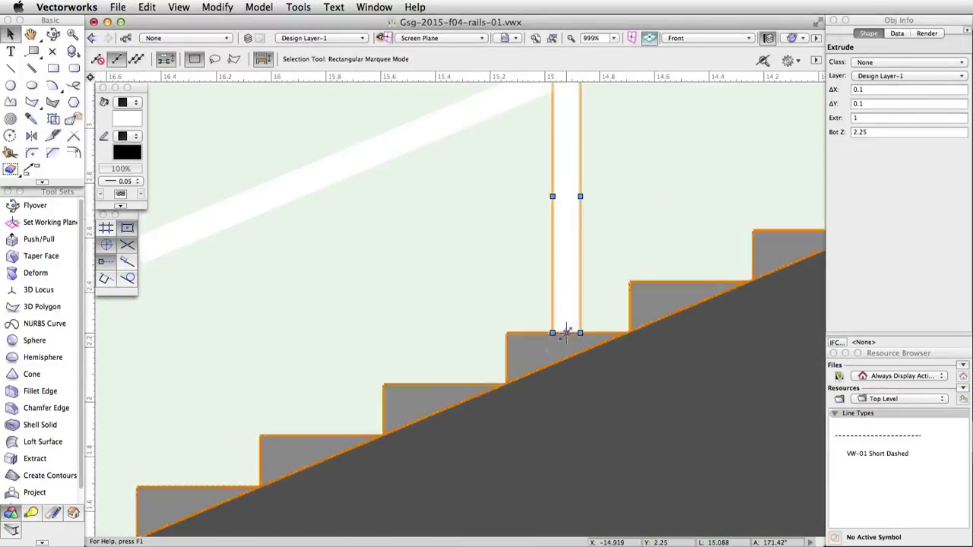
left_click_drag(569, 333, 264, 460)
key("space")
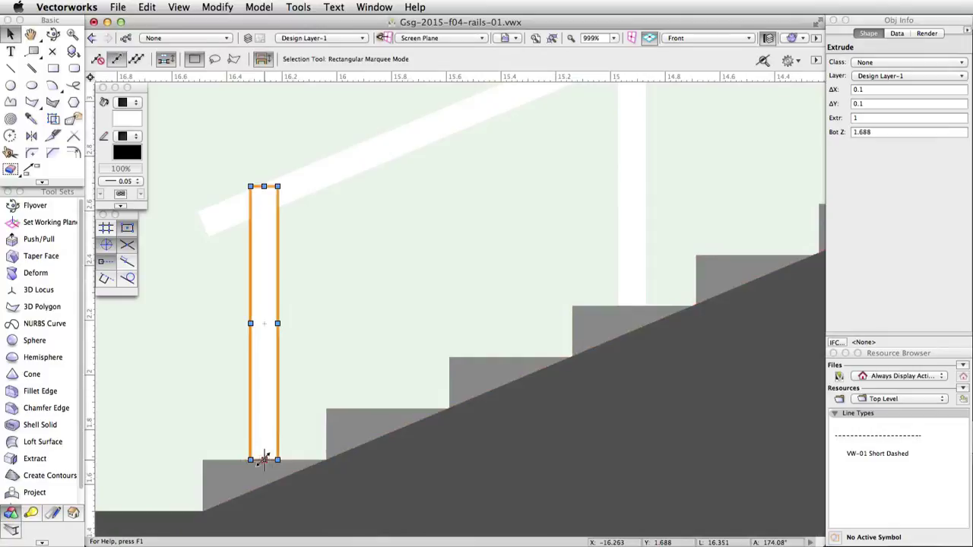
scroll(261, 325, "up", 6)
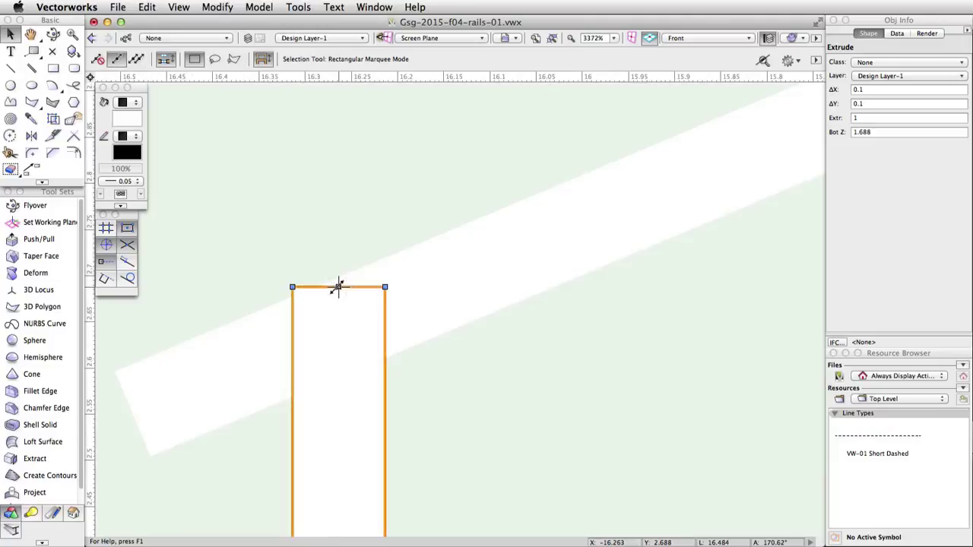
left_click_drag(338, 286, 335, 337)
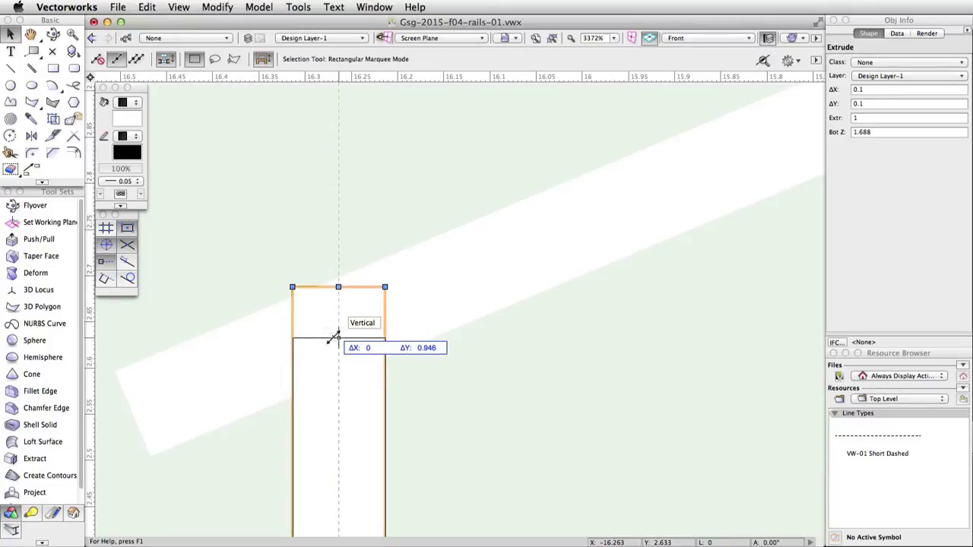
left_click_drag(334, 338, 336, 337)
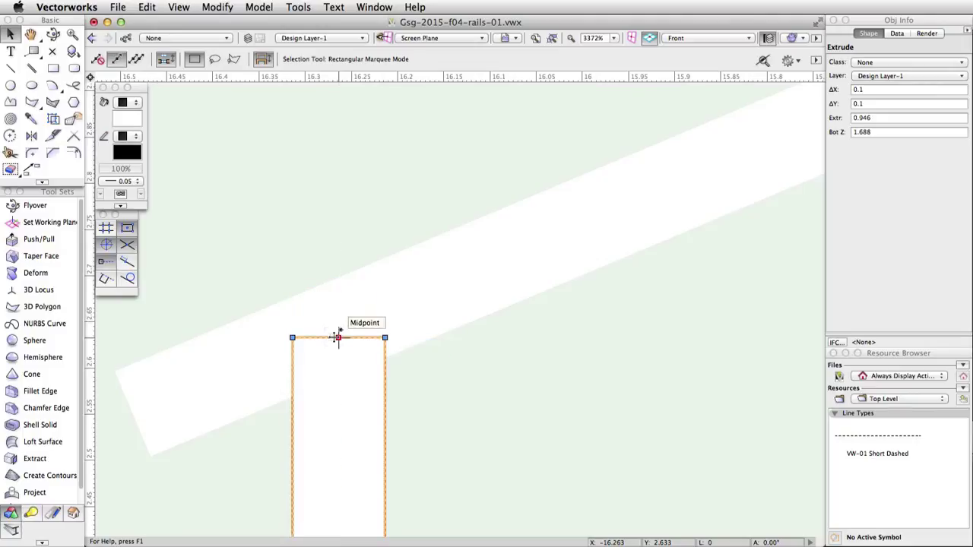
Lower the taller post's top edge to the rail underside, making it about 0.949 high.
scroll(389, 398, "down", 8)
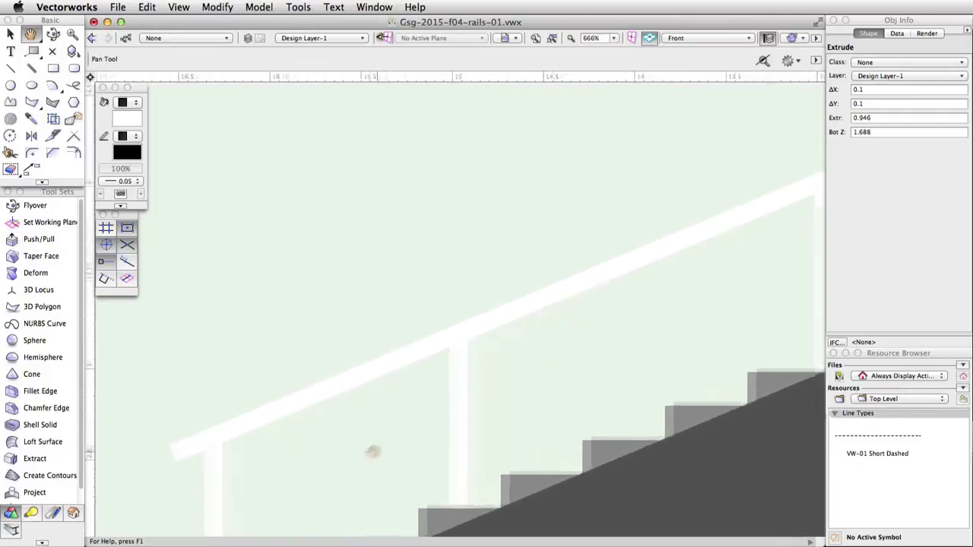
left_click(429, 387)
scroll(441, 365, "up", 8)
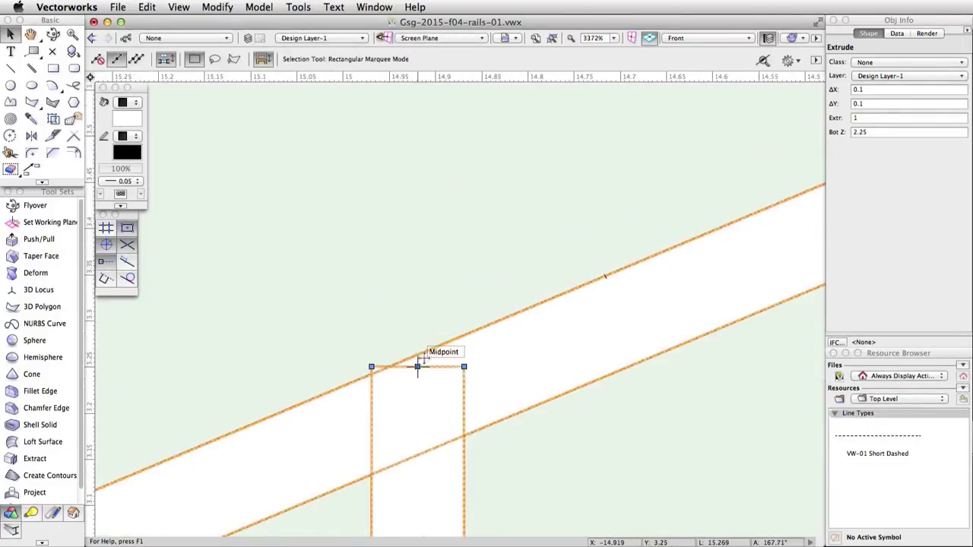
left_click_drag(416, 368, 417, 414)
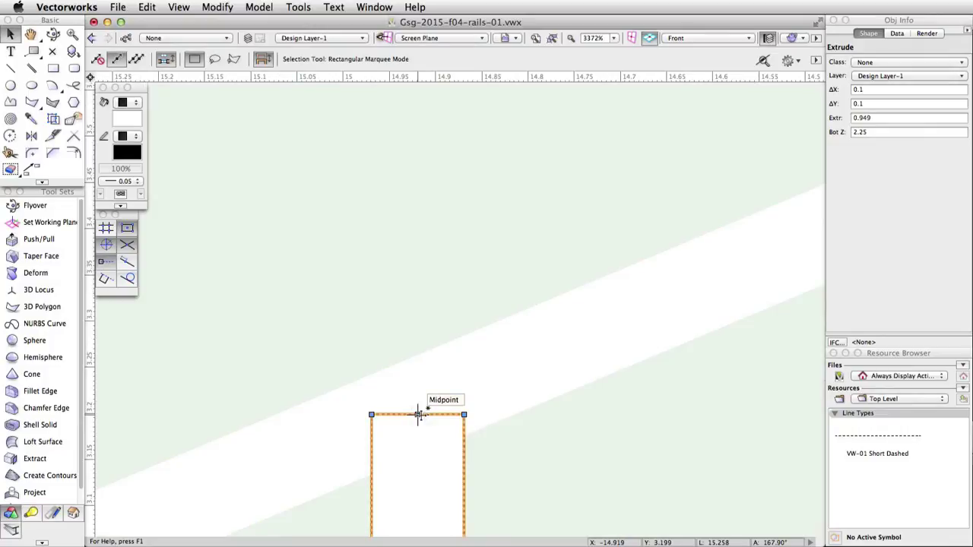
scroll(418, 413, "down", 15)
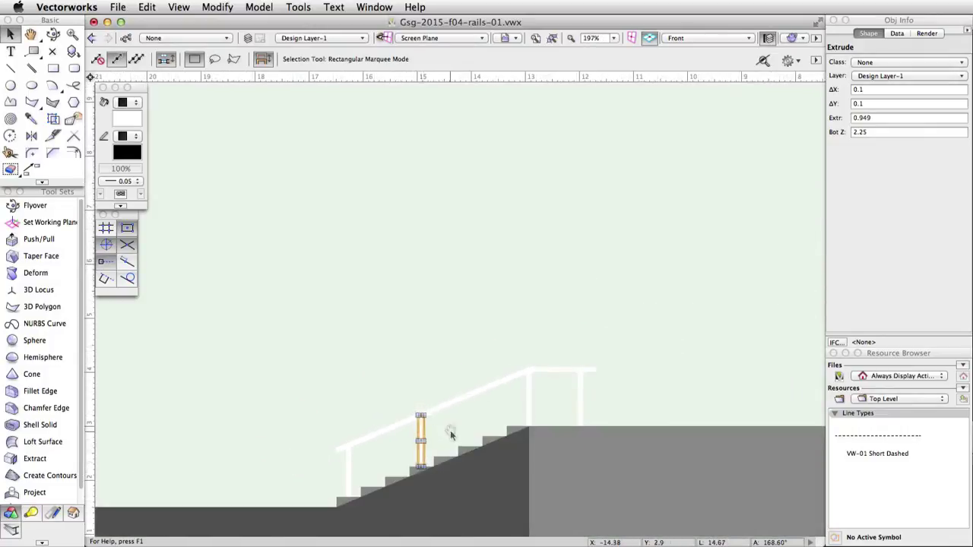
key("h")
left_click_drag(449, 434, 445, 380)
key("x")
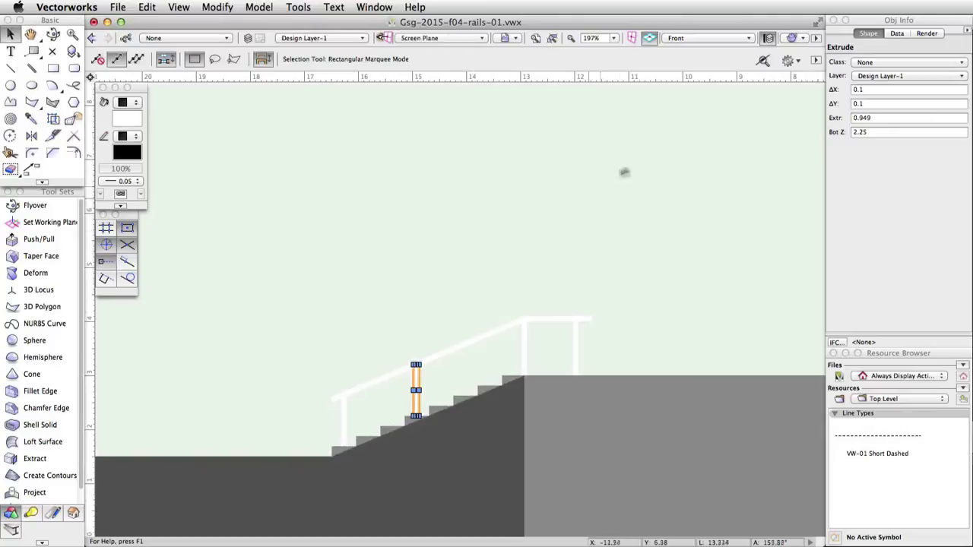
In Left Isometric, select the rail bar and its posts and merge them with Add Solids.
left_click(711, 38)
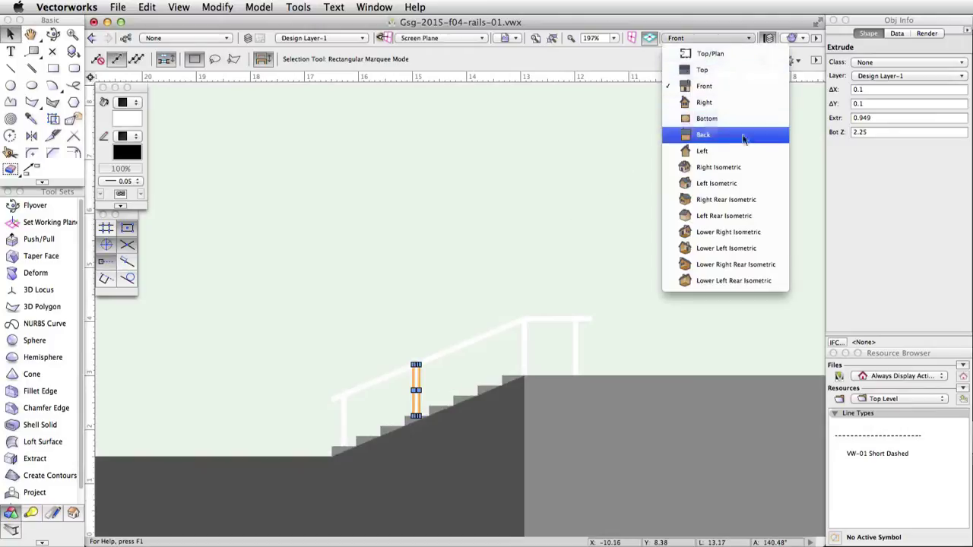
left_click(760, 184)
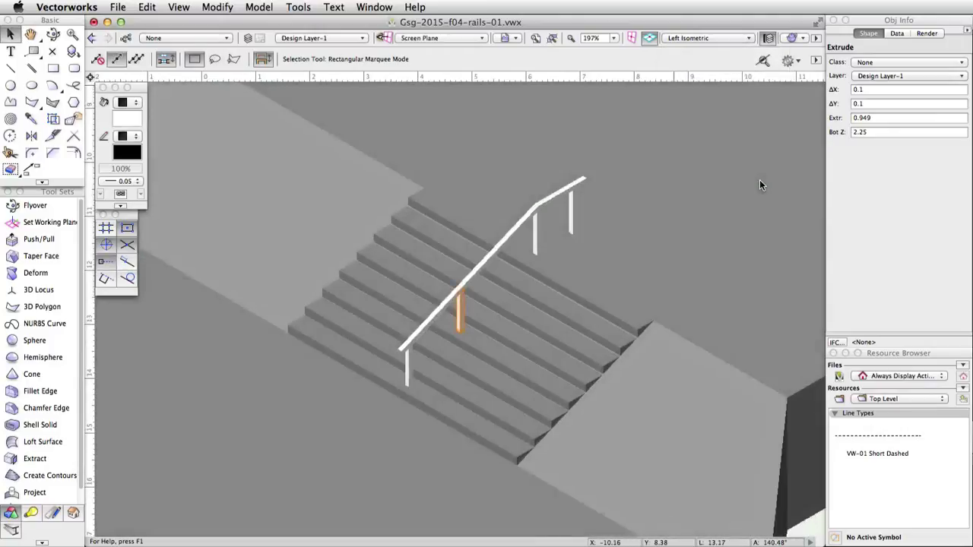
left_click(408, 361, "shift")
left_click(467, 278, "shift")
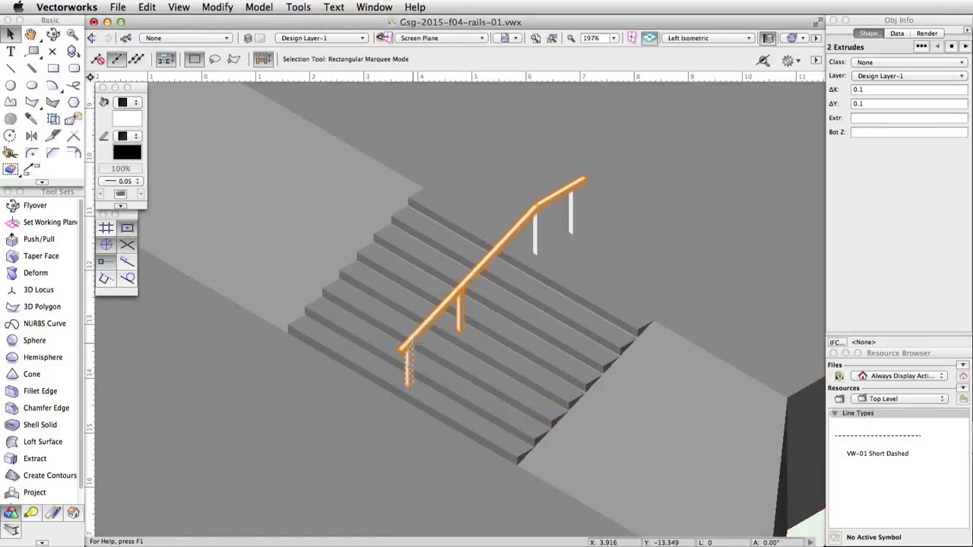
left_click(535, 245, "shift")
left_click(571, 214, "shift")
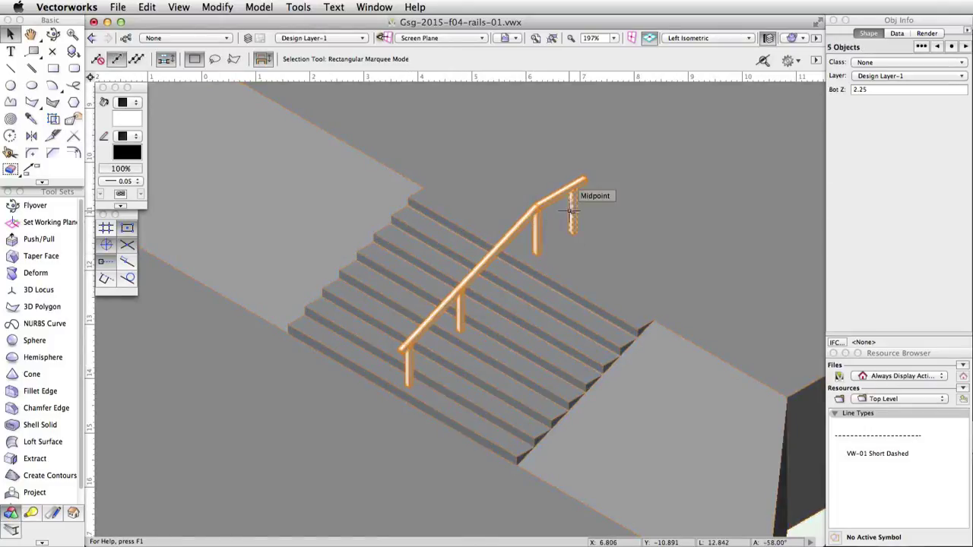
left_click(273, 7)
left_click(275, 24)
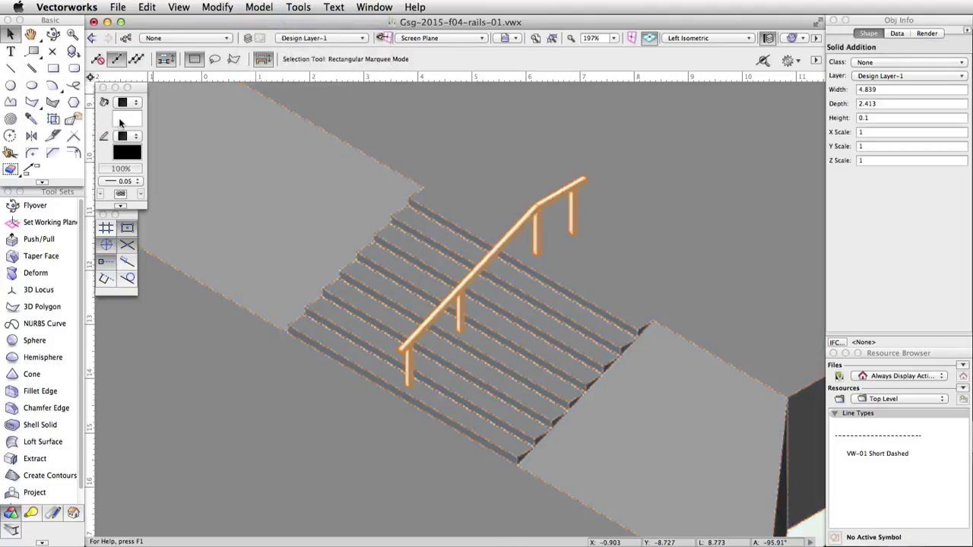
Give the merged rail solid a black fill and assign it to the Rails class.
left_click(119, 121)
left_click(135, 192)
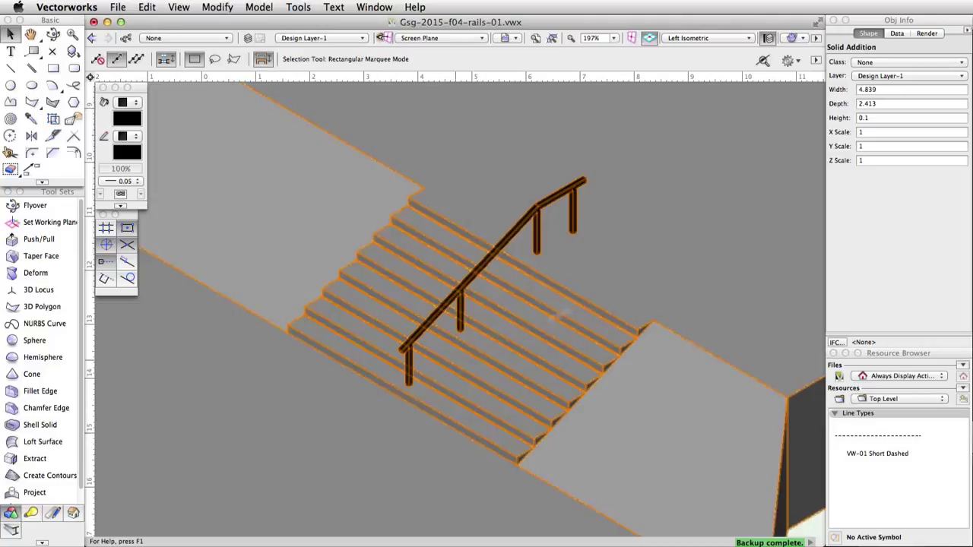
left_click(947, 63)
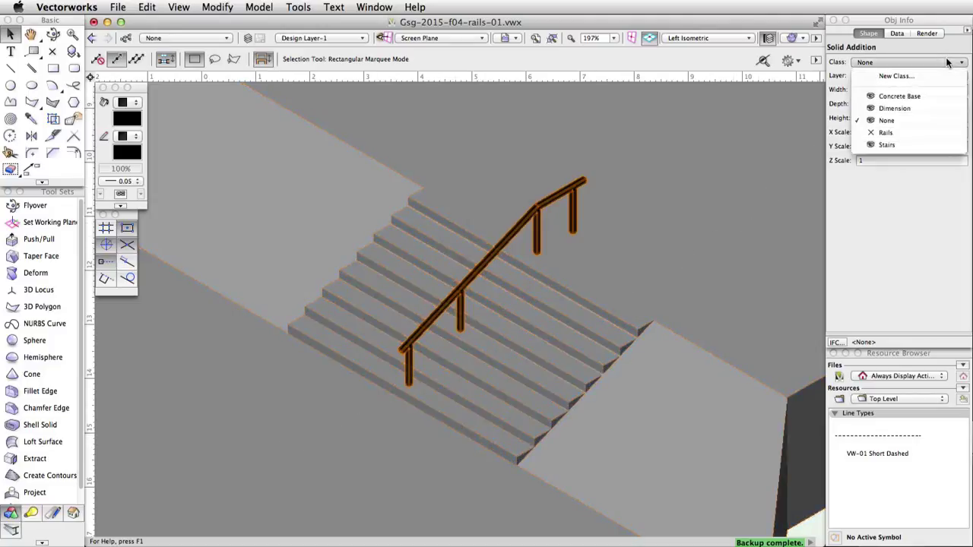
left_click(924, 133)
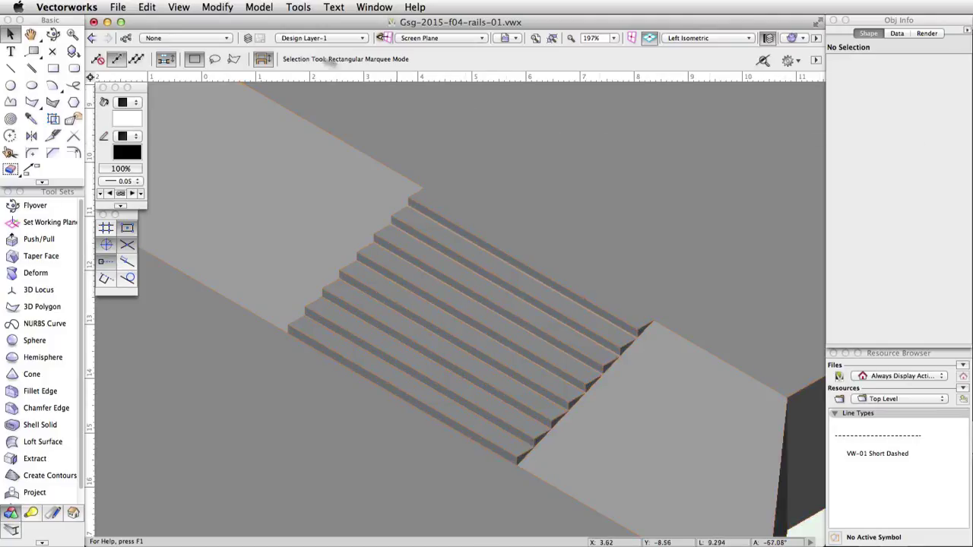
Make the Rails class visible and zoom out to see all three stair railings.
left_click(126, 38)
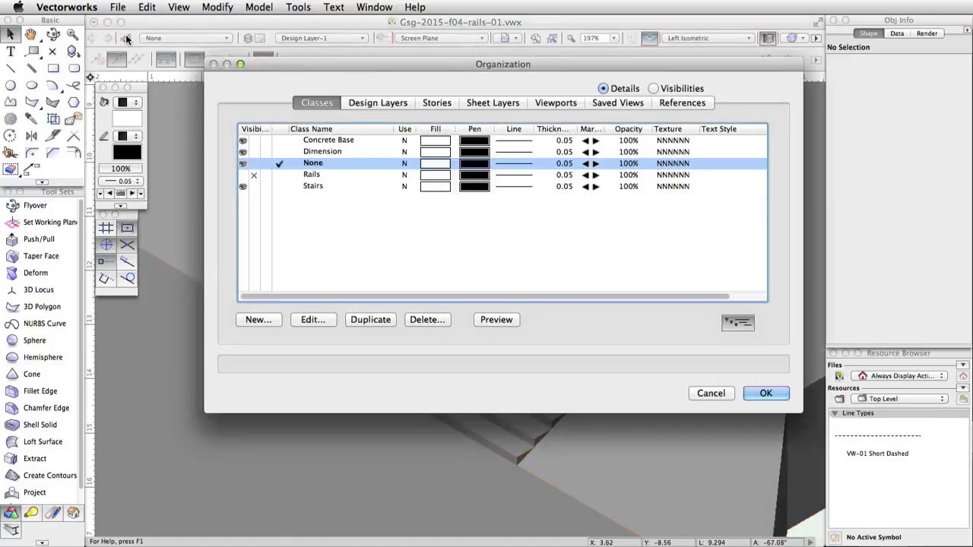
left_click(243, 175)
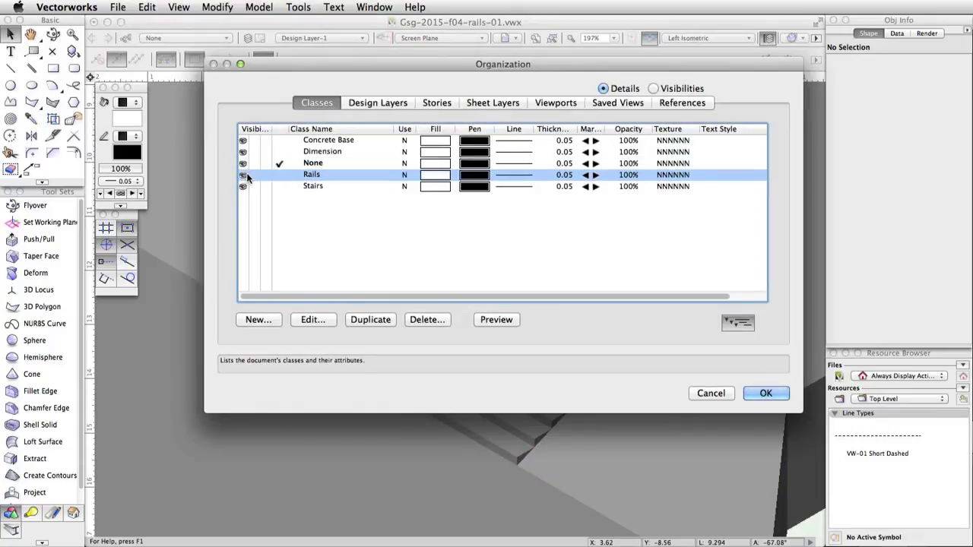
left_click(765, 393)
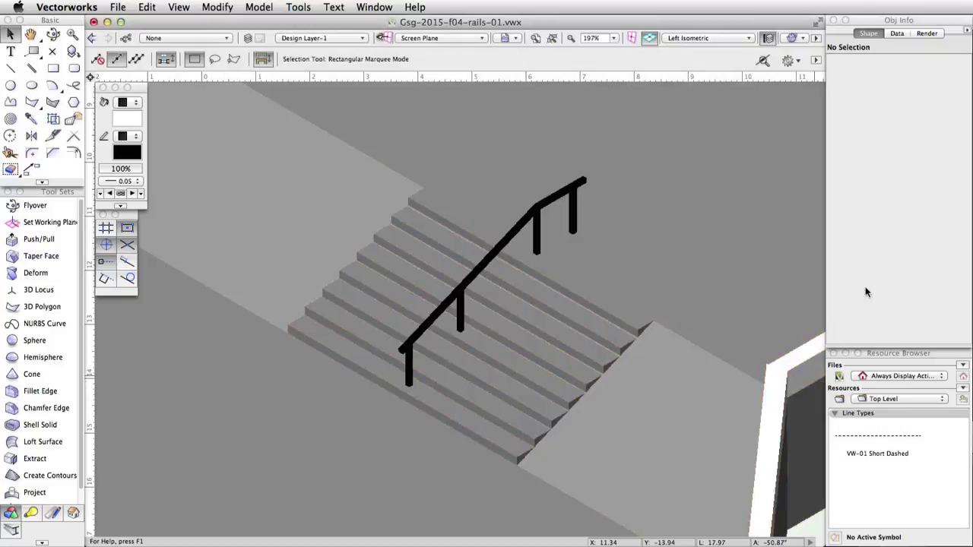
key("super+6")
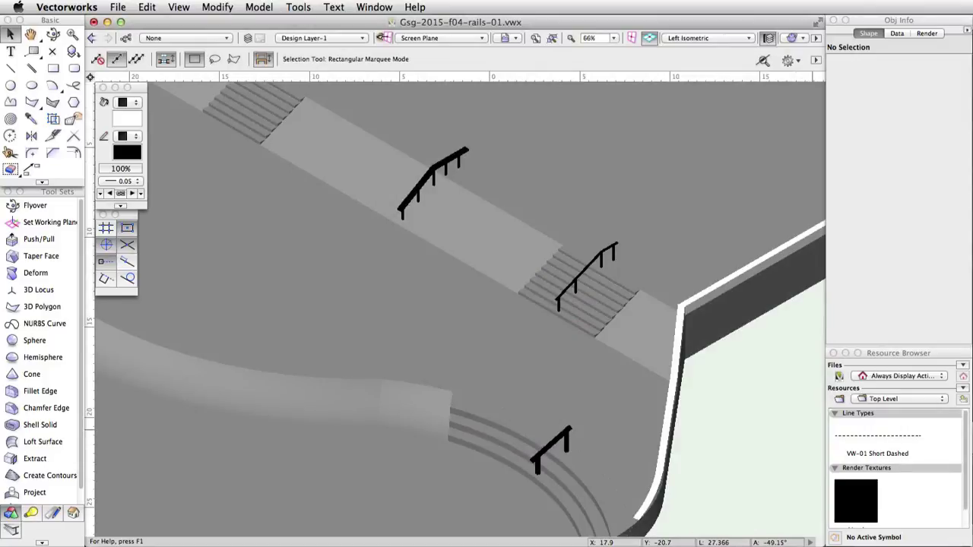
scroll(423, 114, "up", 4)
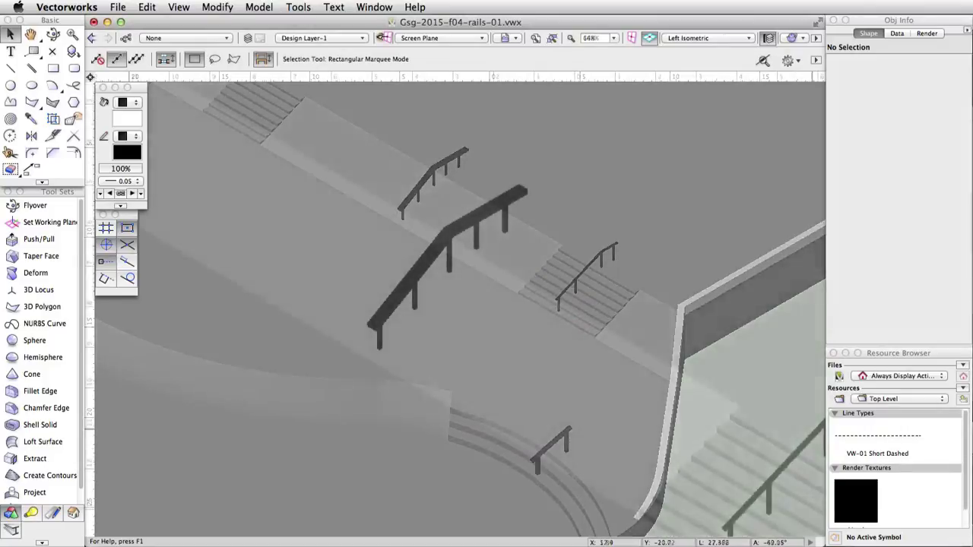
key("KP_7")
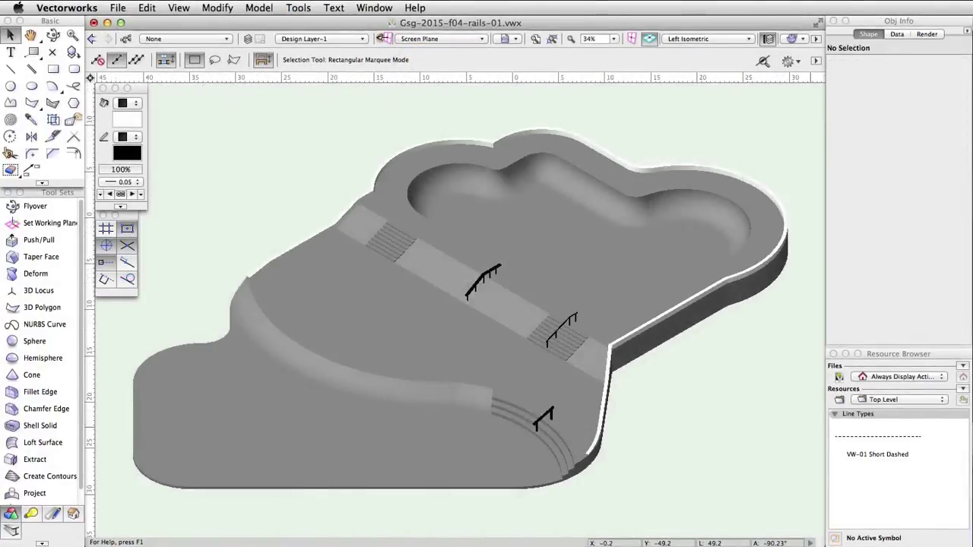
left_click(747, 39)
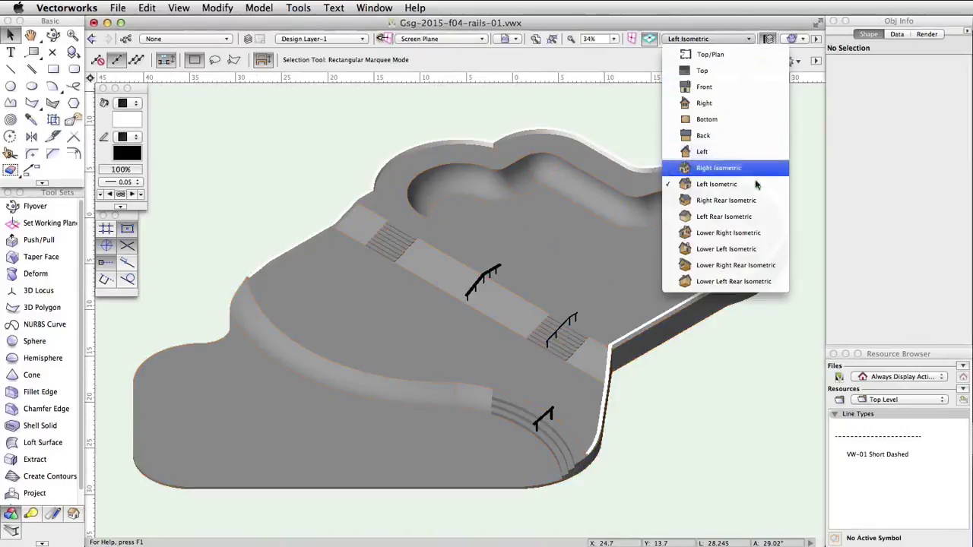
left_click(748, 371)
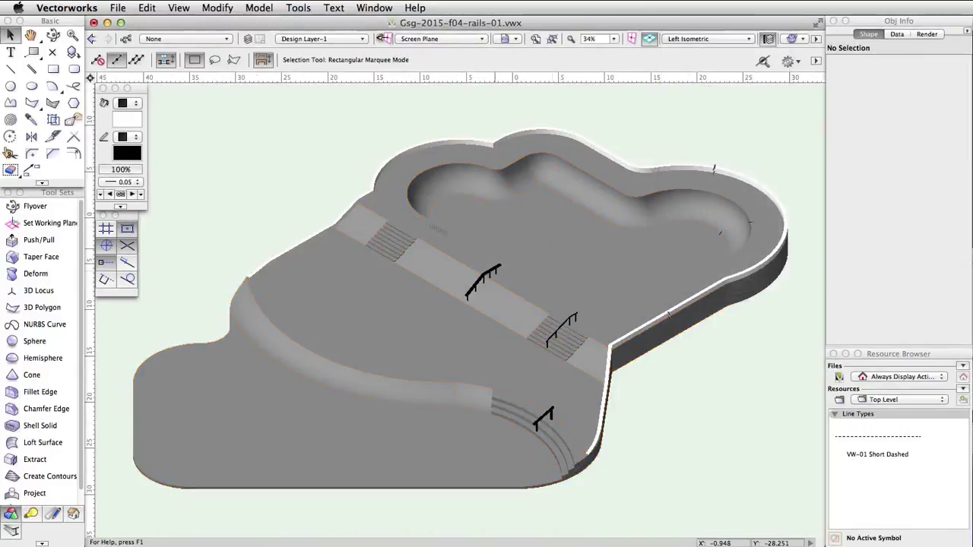
left_click(52, 69)
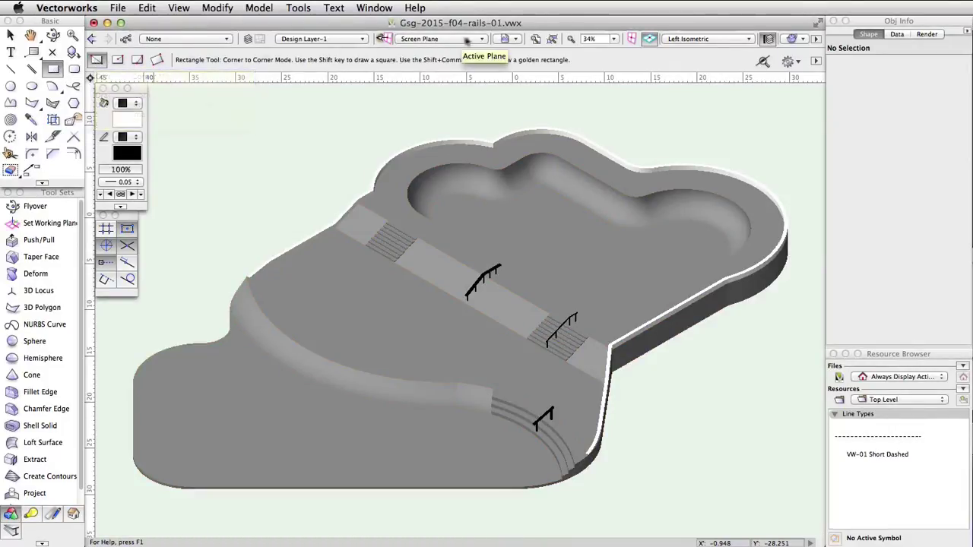
Set the working plane to Automatic and draw a 3.25 × 0.15 rectangle on the walkway face.
left_click(482, 39)
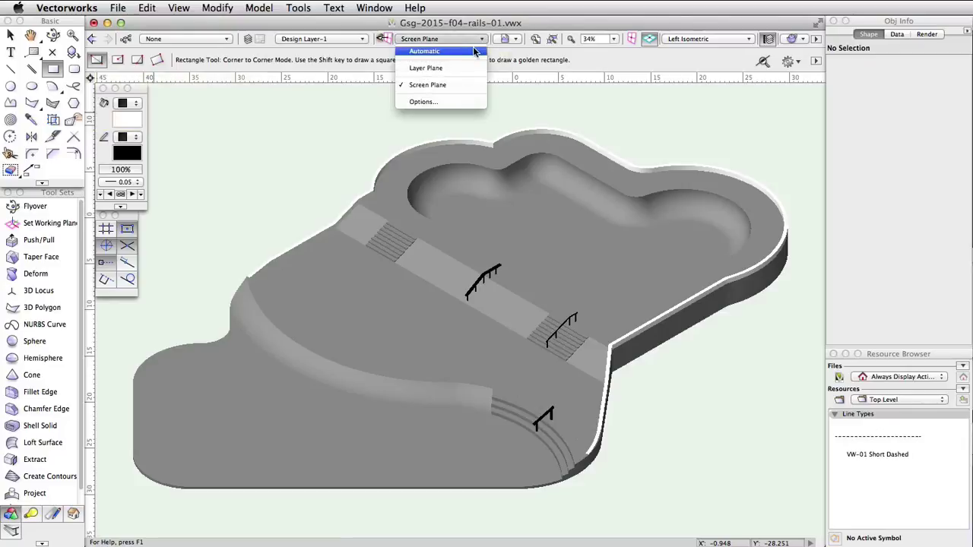
left_click(474, 50)
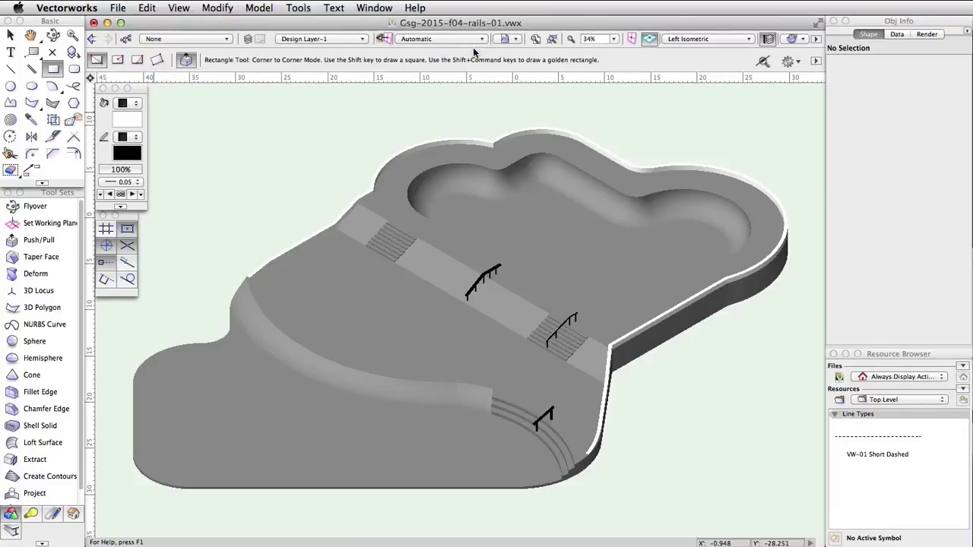
scroll(398, 323, "up", 4)
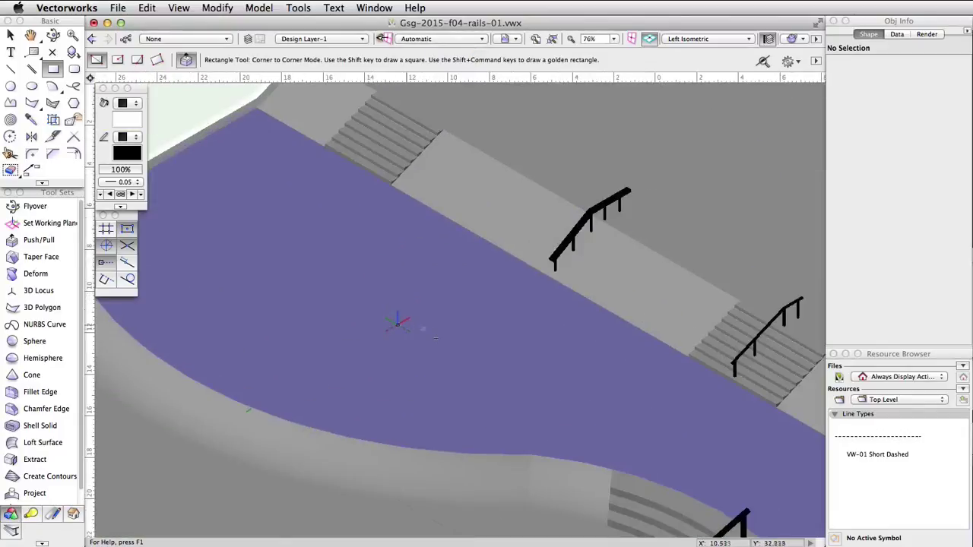
left_click(437, 337)
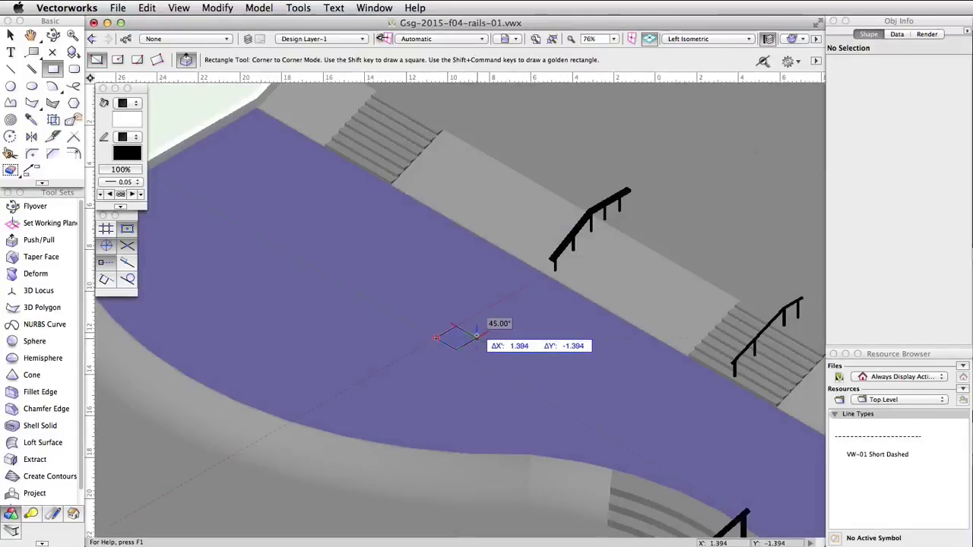
key("Tab")
type("3.25")
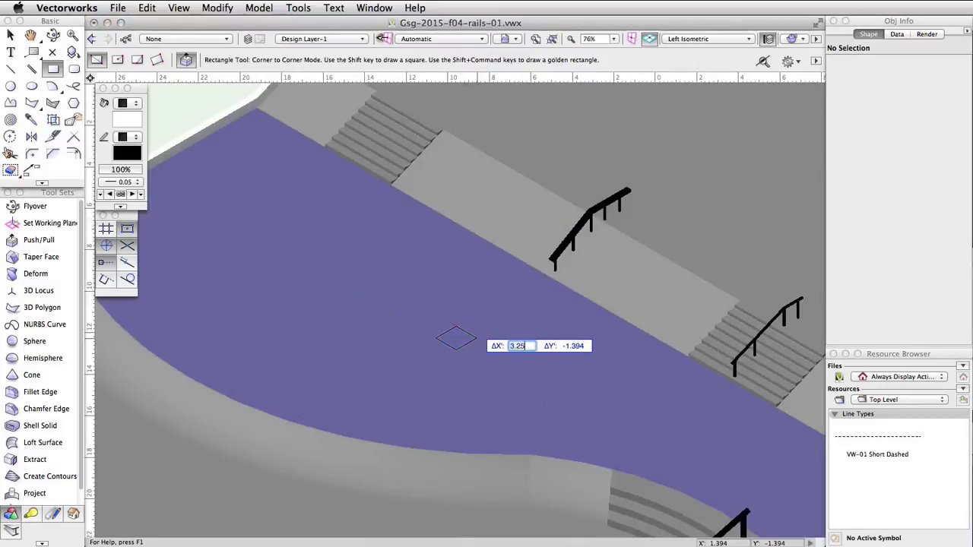
key("Tab")
type("0")
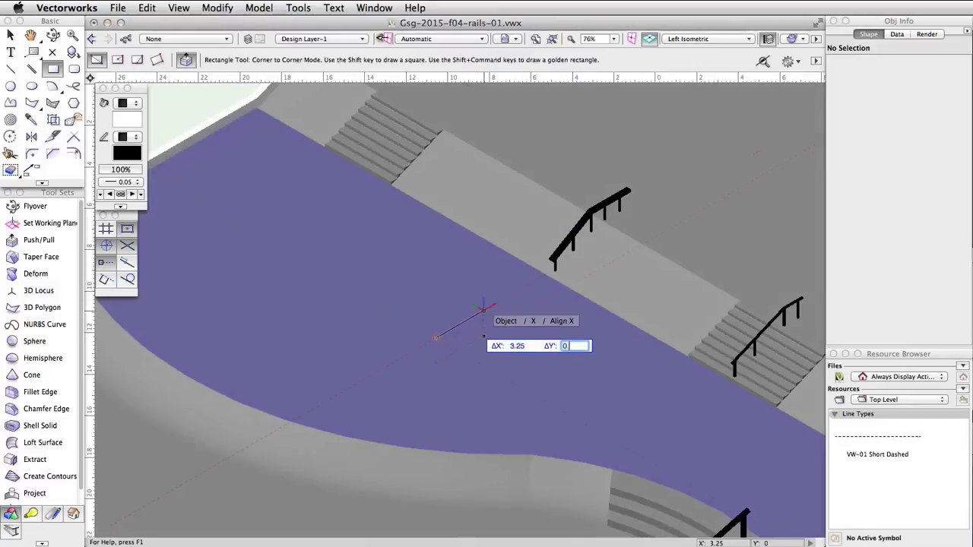
type(".15")
key("Tab")
key("Return")
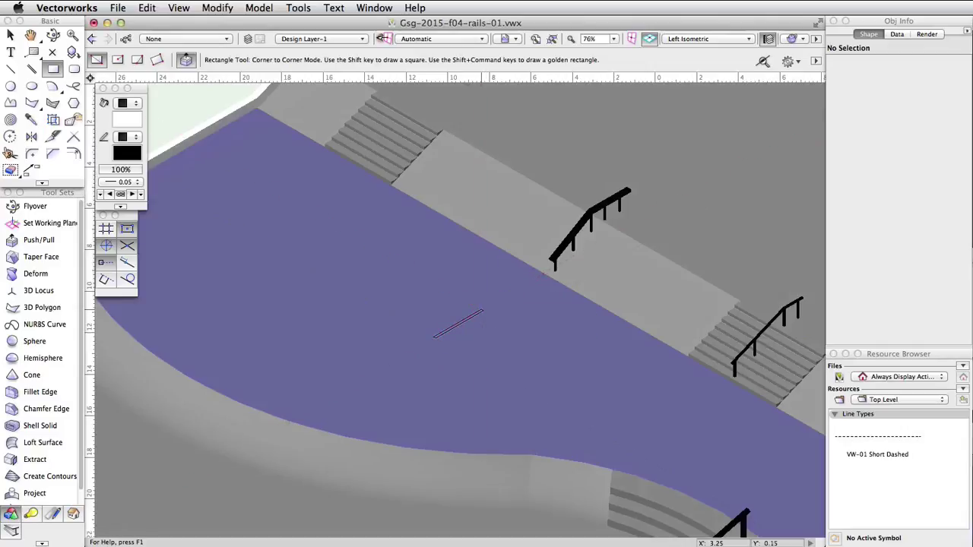
scroll(457, 326, "up", 8)
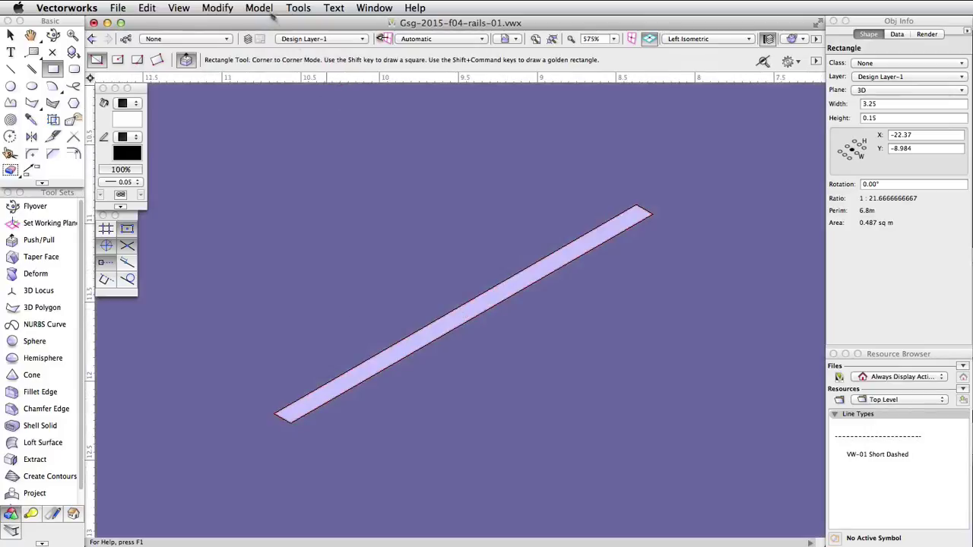
Extrude the rectangle to a thickness of 0.05.
left_click(268, 9)
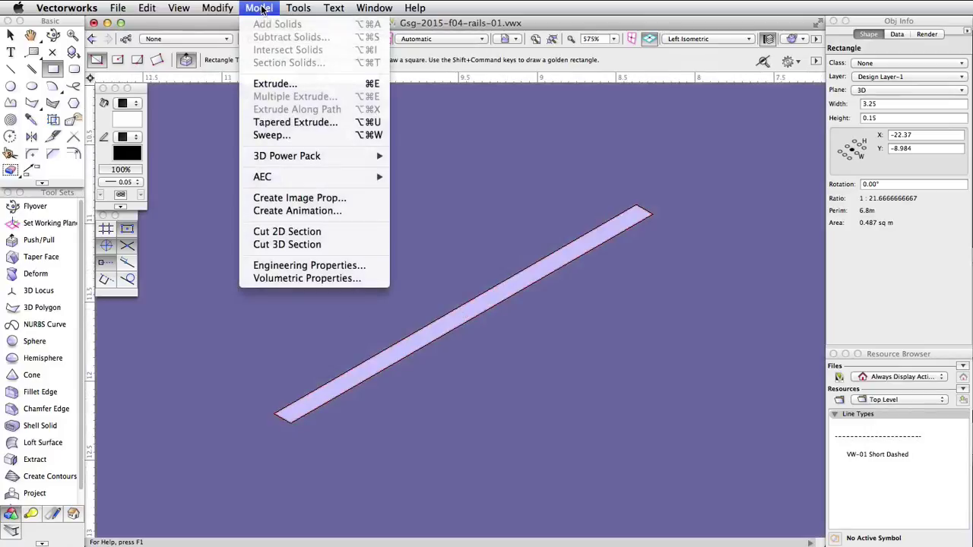
left_click(305, 83)
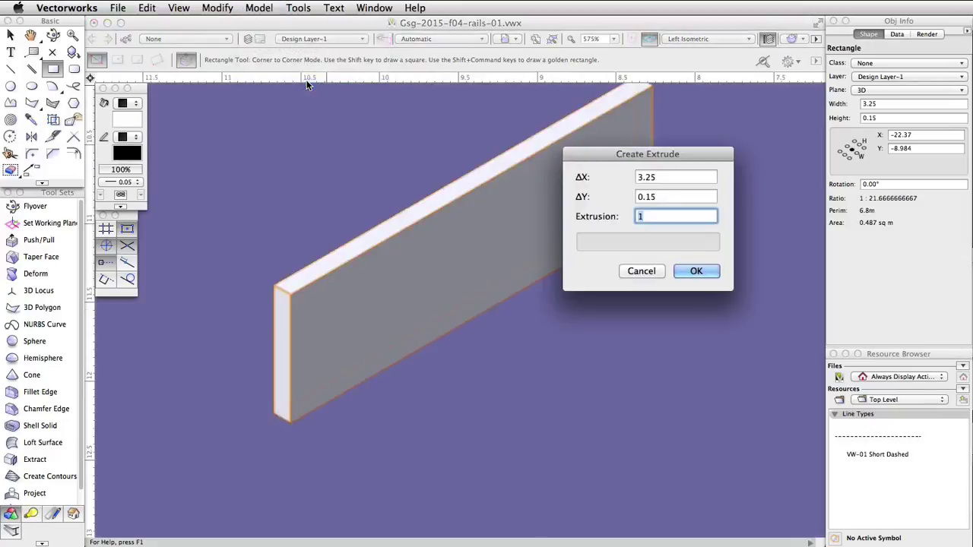
type("0.05")
key("Return")
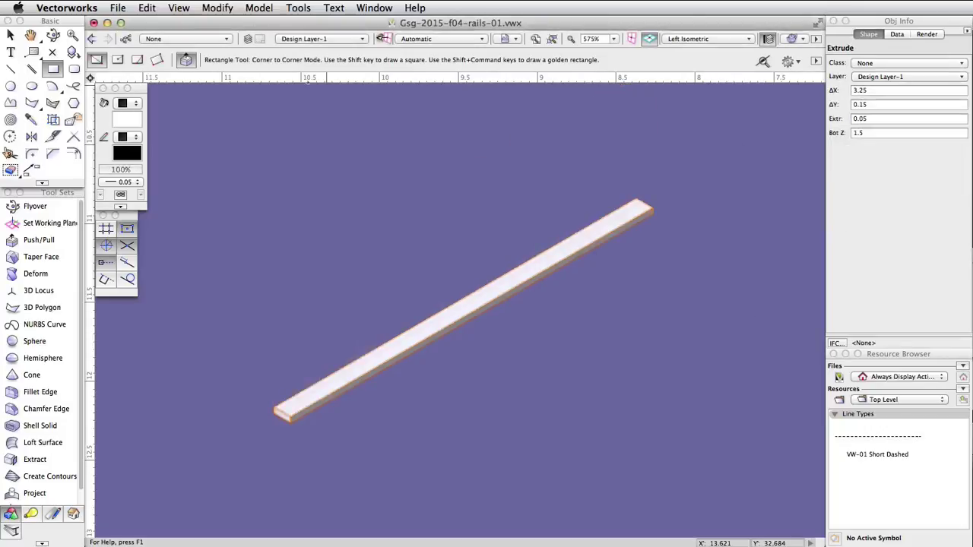
Raise the rail bar by setting its bottom Z to 2 in Object Info.
left_click(874, 133)
key("Return")
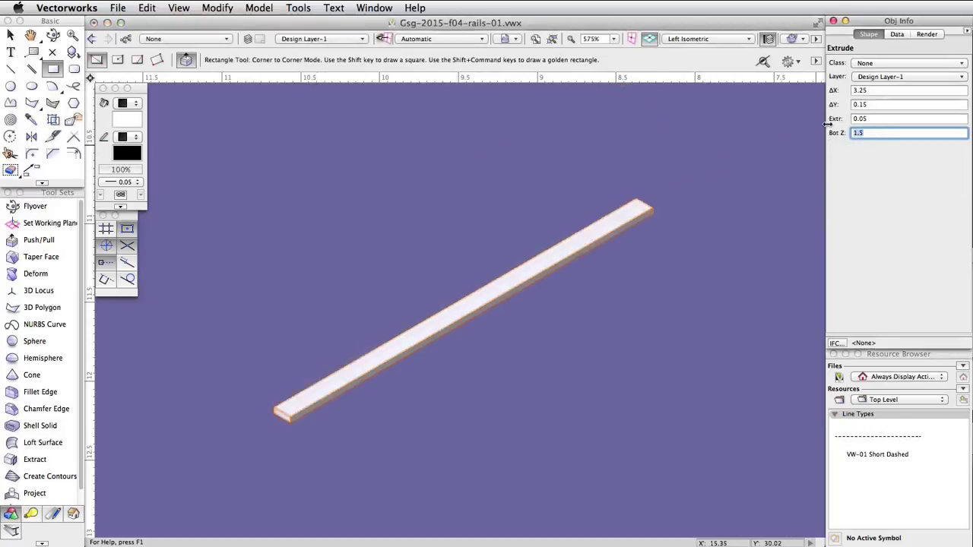
type("2")
key("Return")
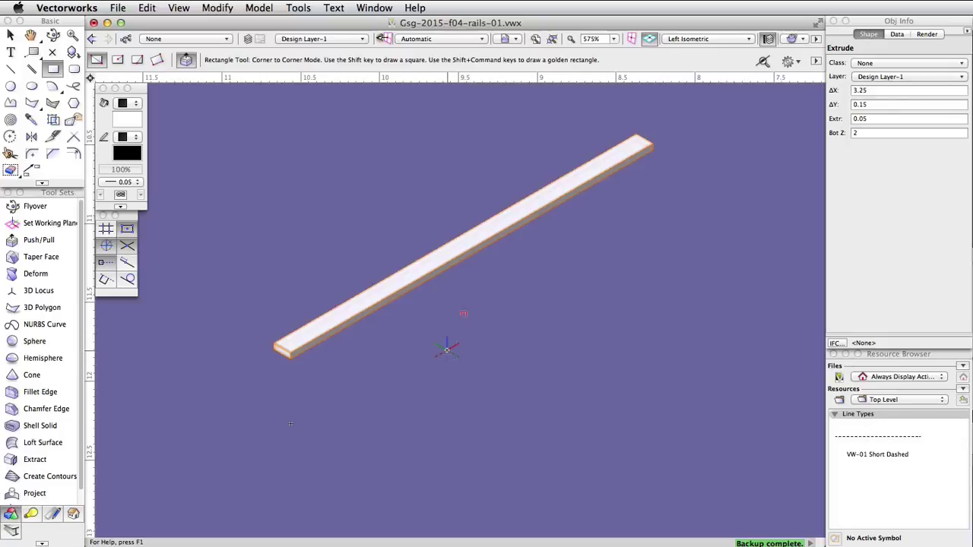
Draw a 0.2 × 0.2 square just below the raised rail bar.
left_click(384, 37)
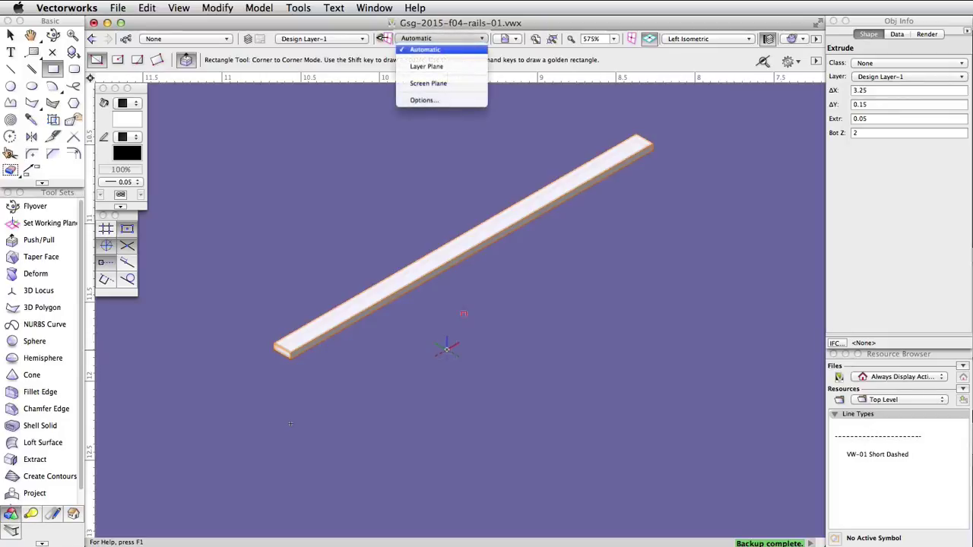
key("Escape")
left_click(299, 8)
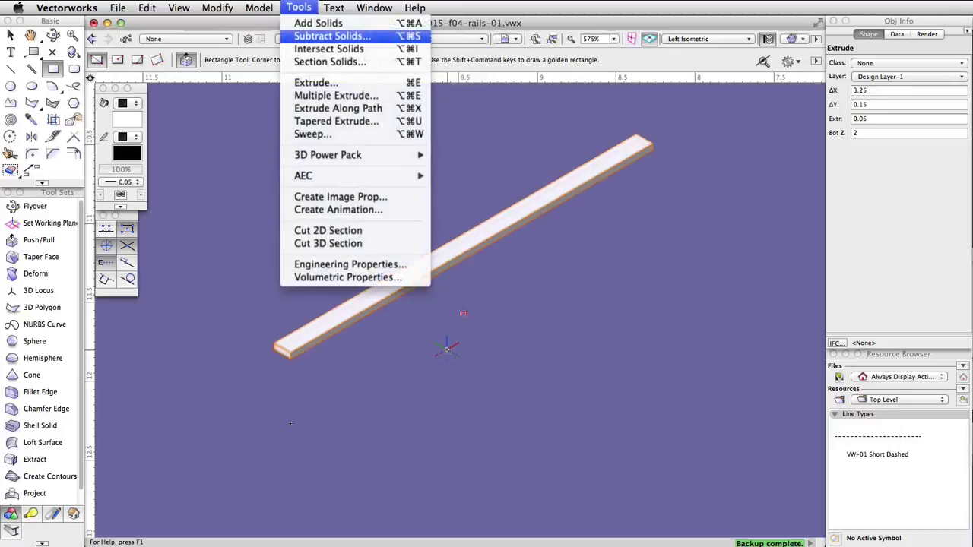
key("Escape")
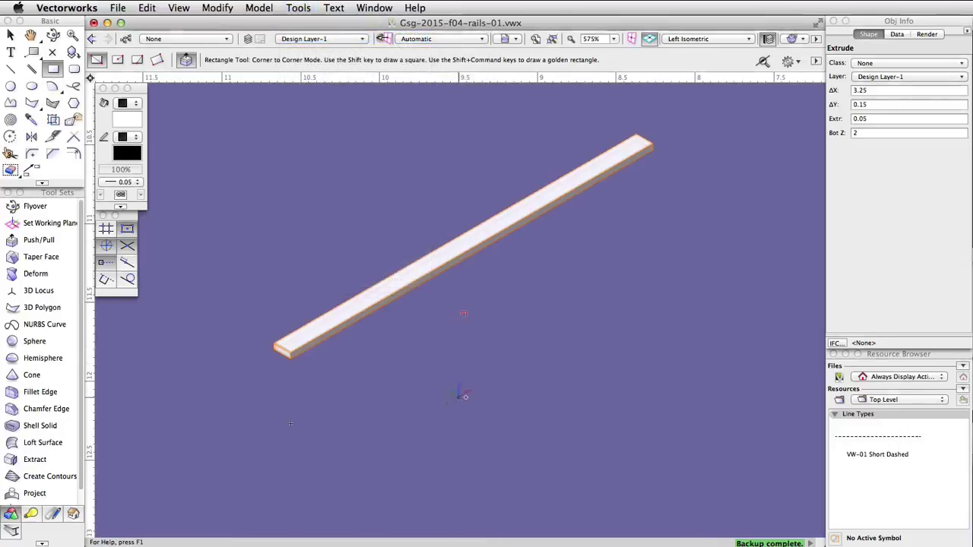
left_click(462, 365)
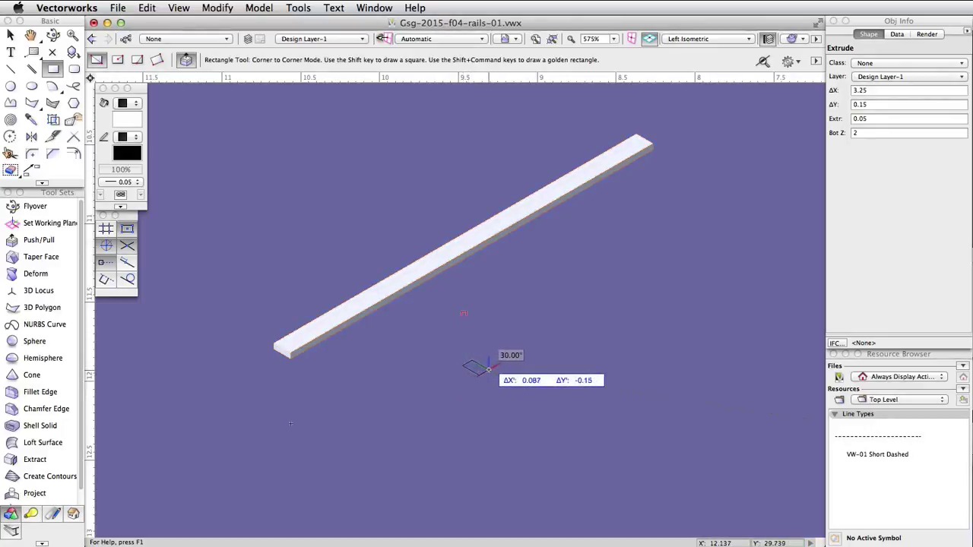
key("Tab")
type("0.2")
key("Tab")
type("0.2")
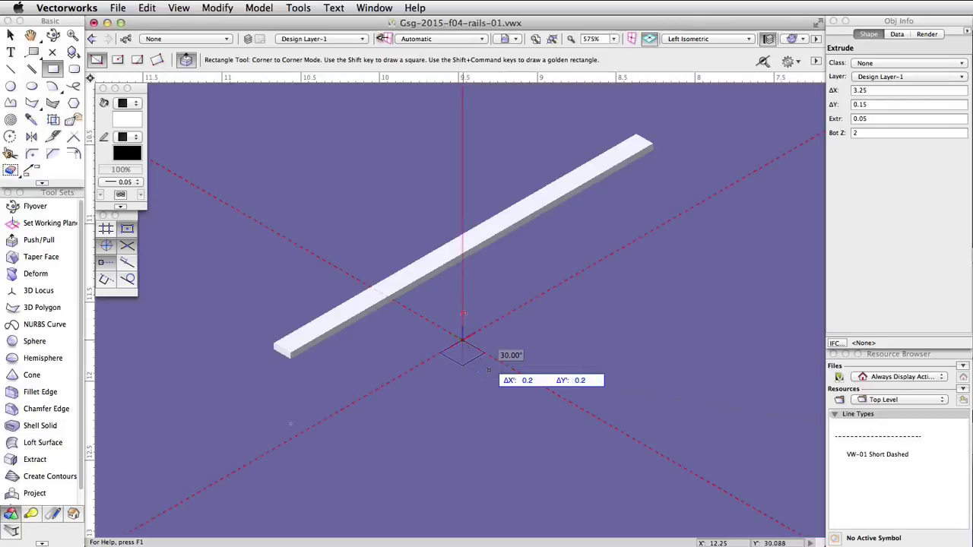
key("Return")
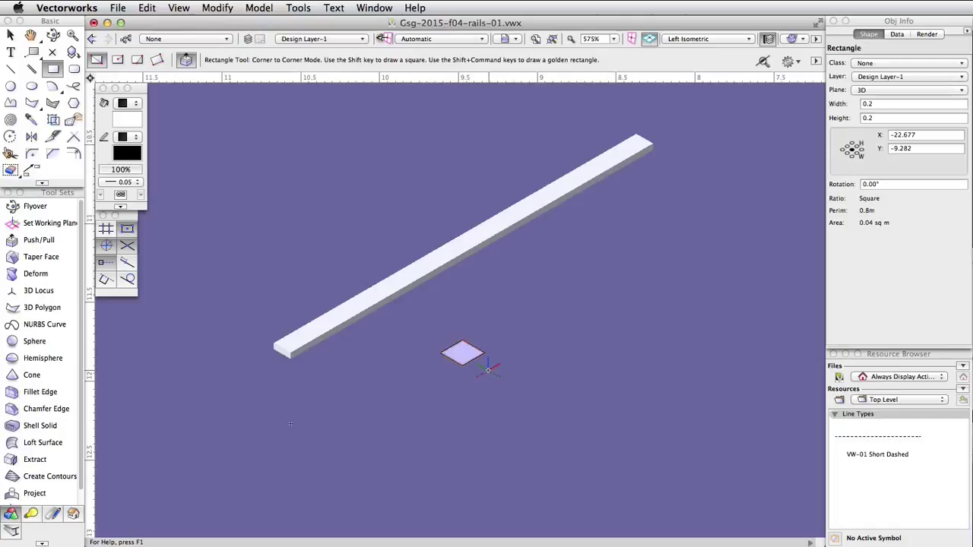
Extrude the 0.2 × 0.2 square by 0.05 into the base plate.
left_click(260, 9)
left_click(314, 82)
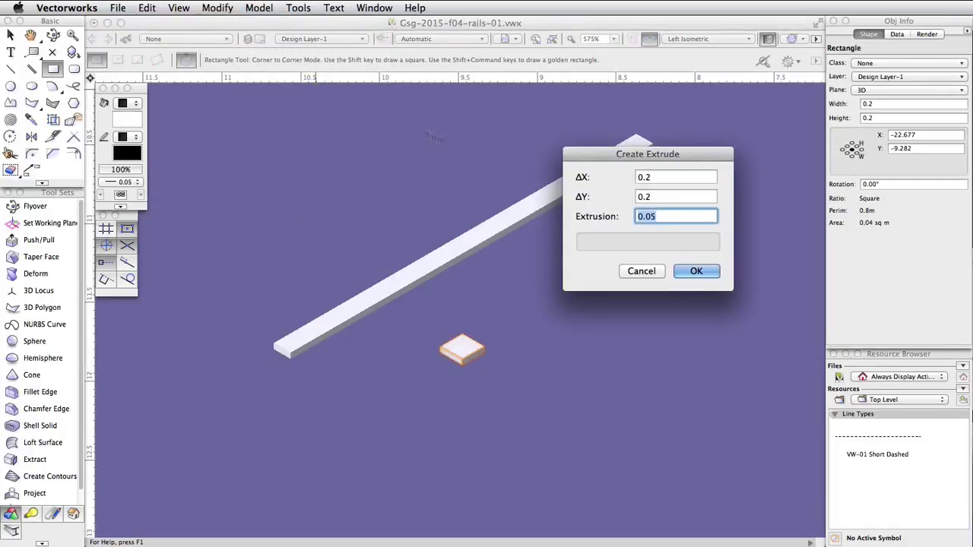
type("0.05")
key("Return")
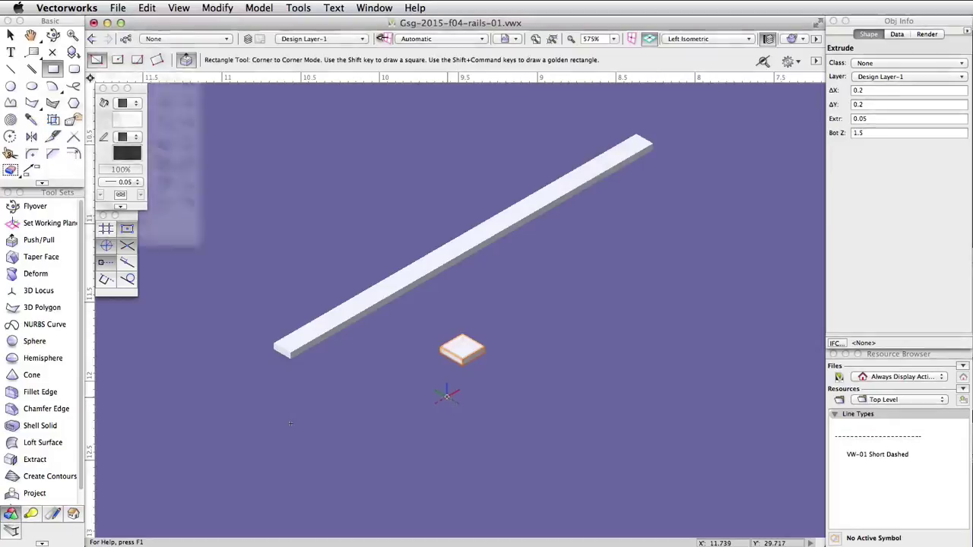
left_click(299, 7)
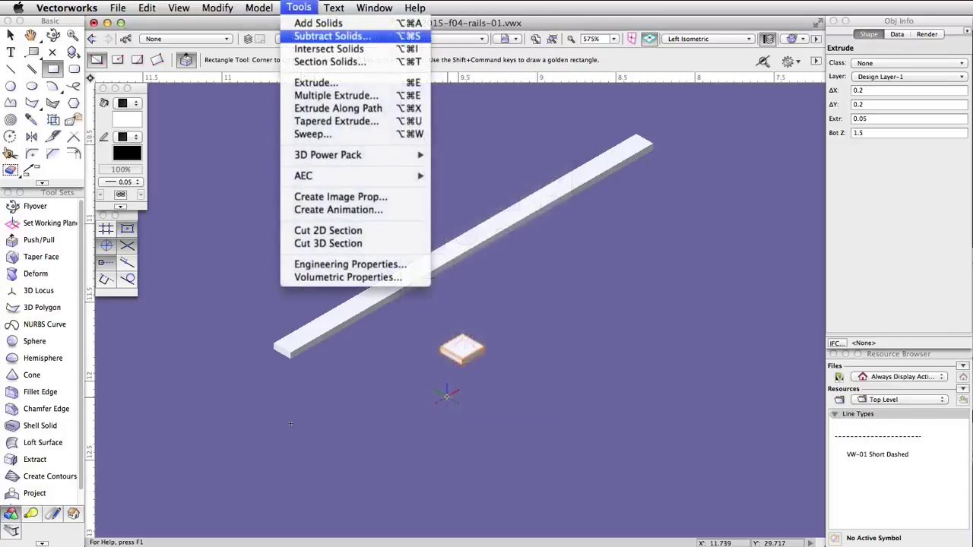
key("Escape")
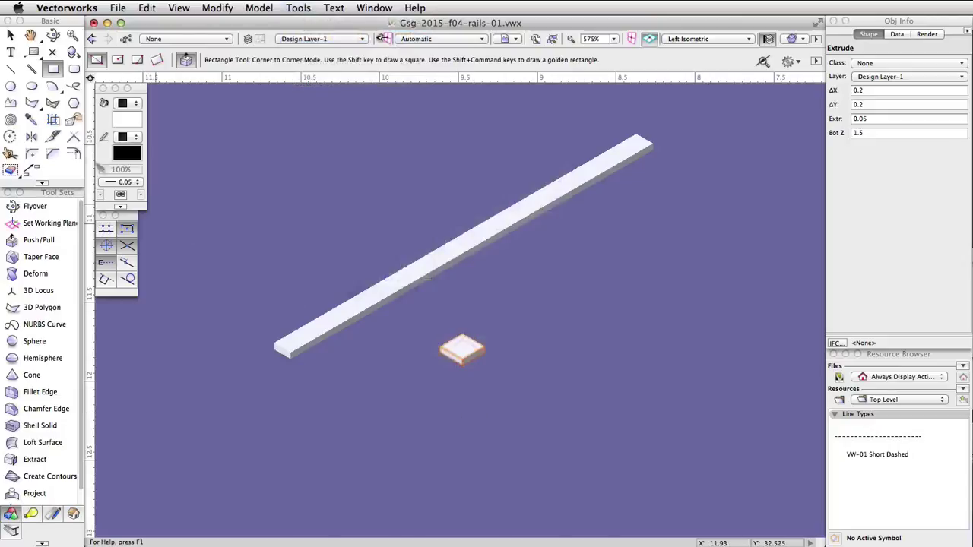
left_click(11, 86)
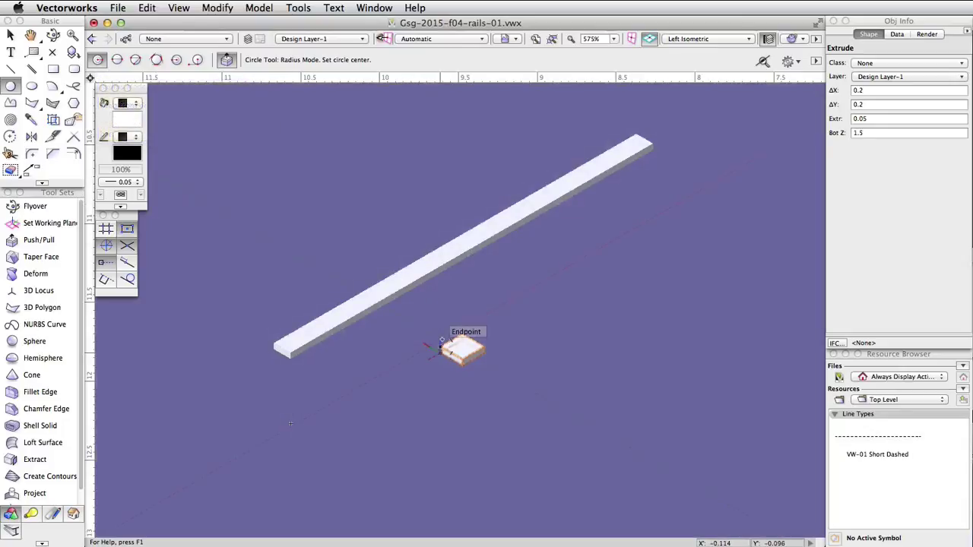
Place a circle centre 0.045 in from the plate corner at -45°.
scroll(441, 339, "up", 5)
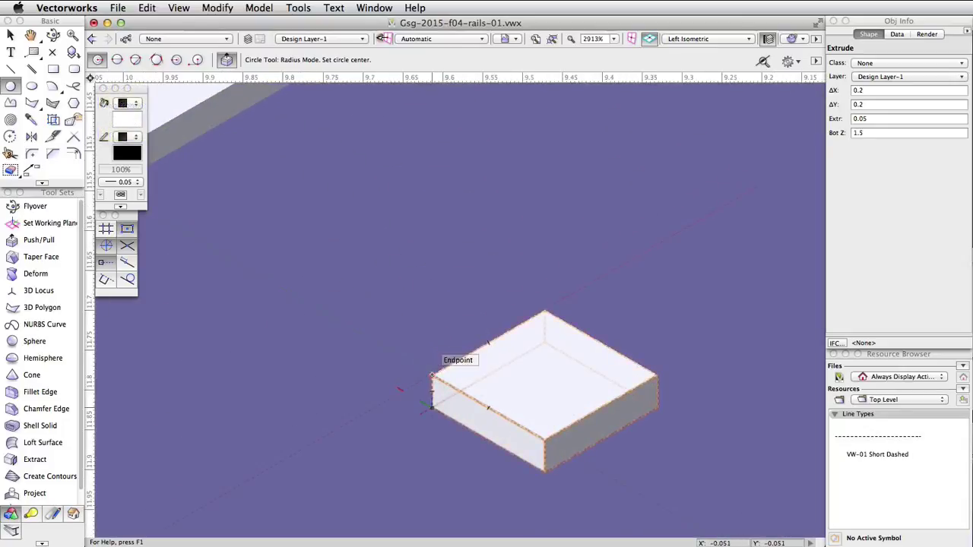
left_click(431, 375)
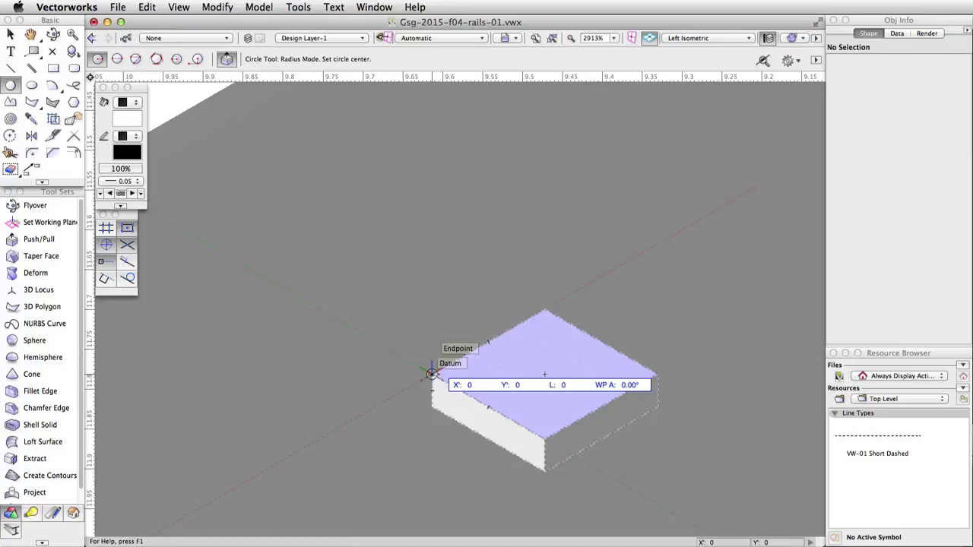
key("Tab")
key("Tab")
key("Tab")
type(".045")
key("Tab")
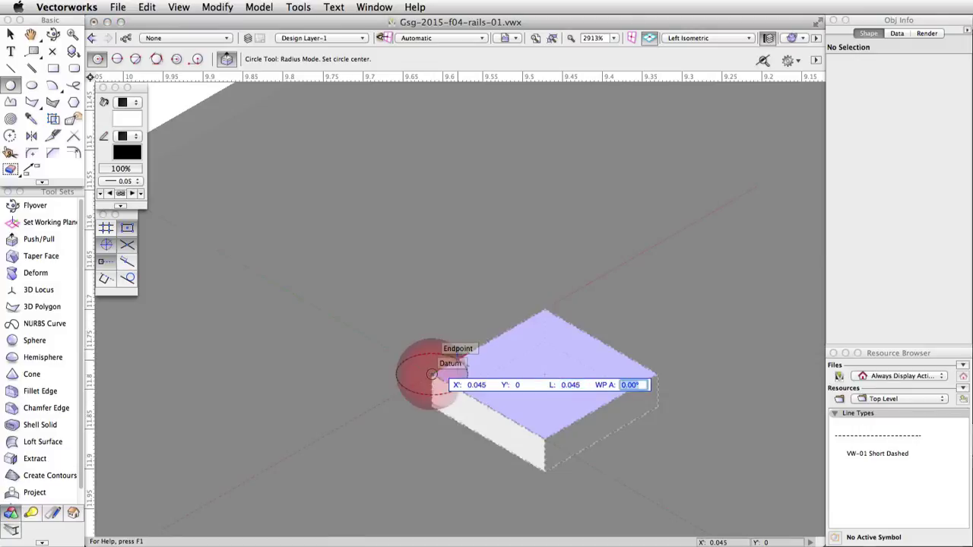
type("-45")
key("Tab")
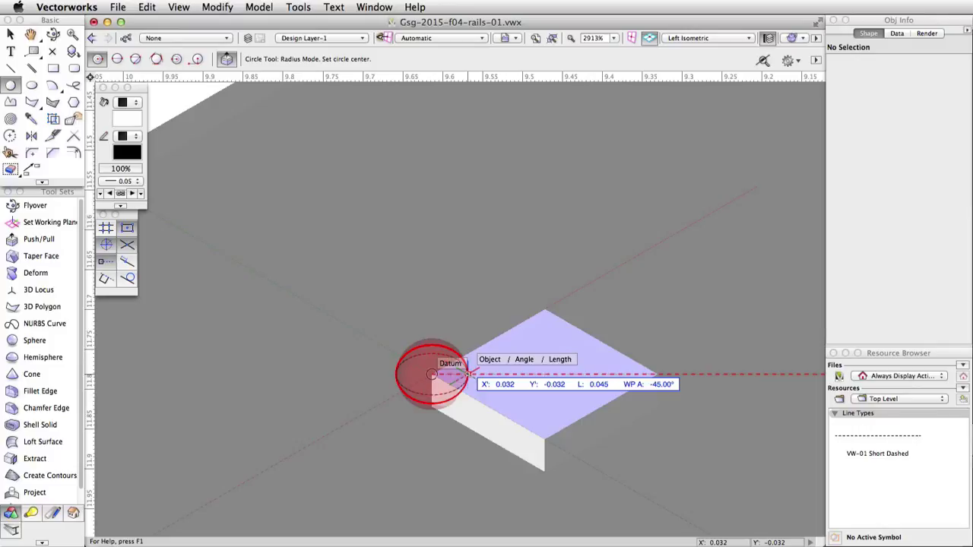
left_click(467, 373)
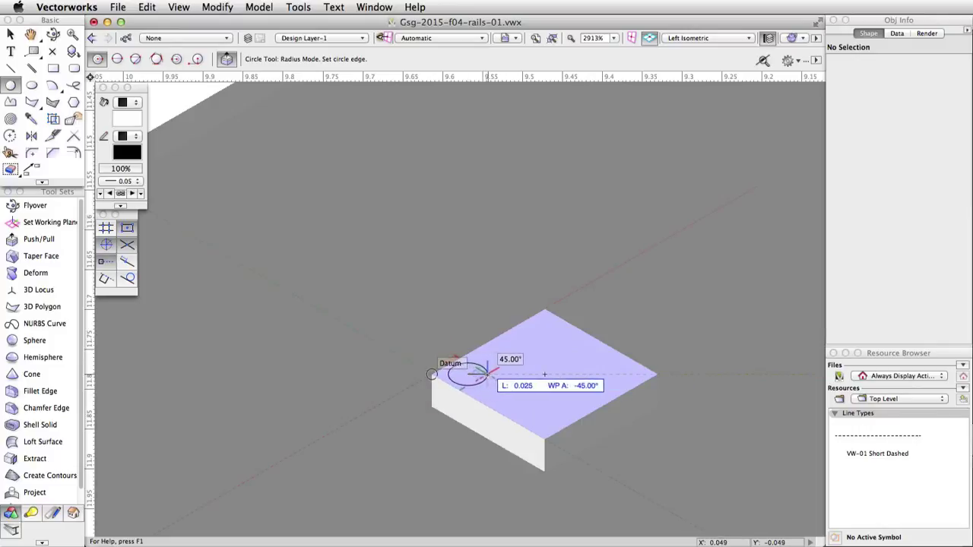
Give the bolt-hole circle a 0.01 radius and switch to shaded rendering.
key("Tab")
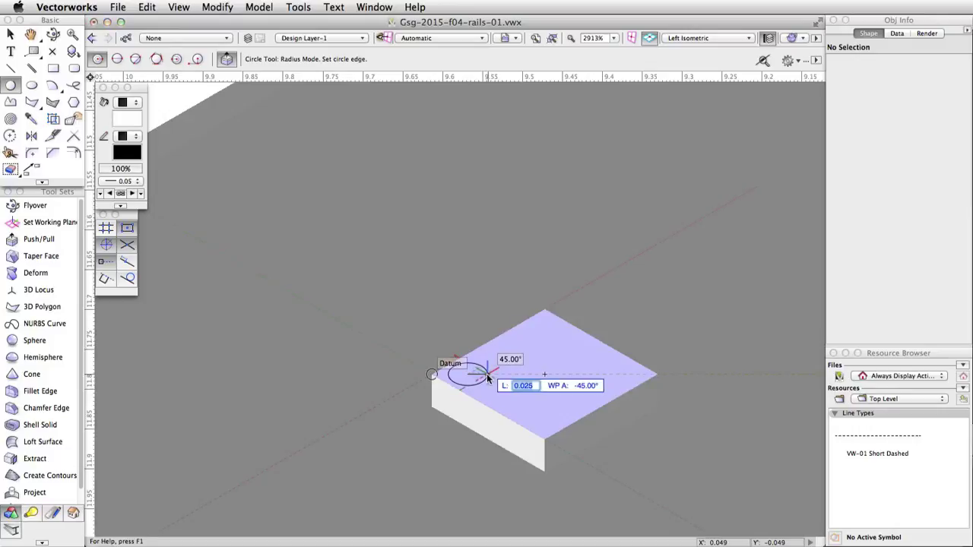
type("0.01")
key("Tab")
key("Return")
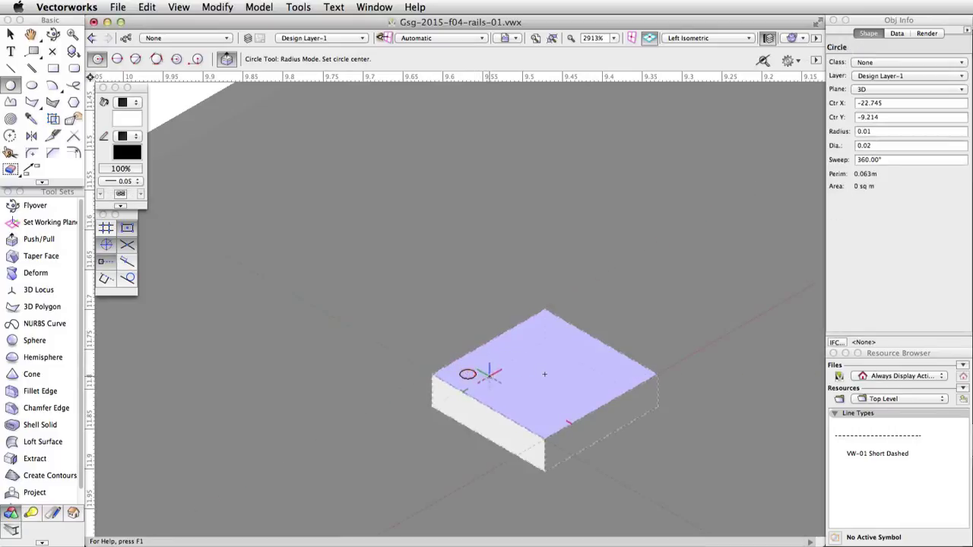
key("super+shift+g")
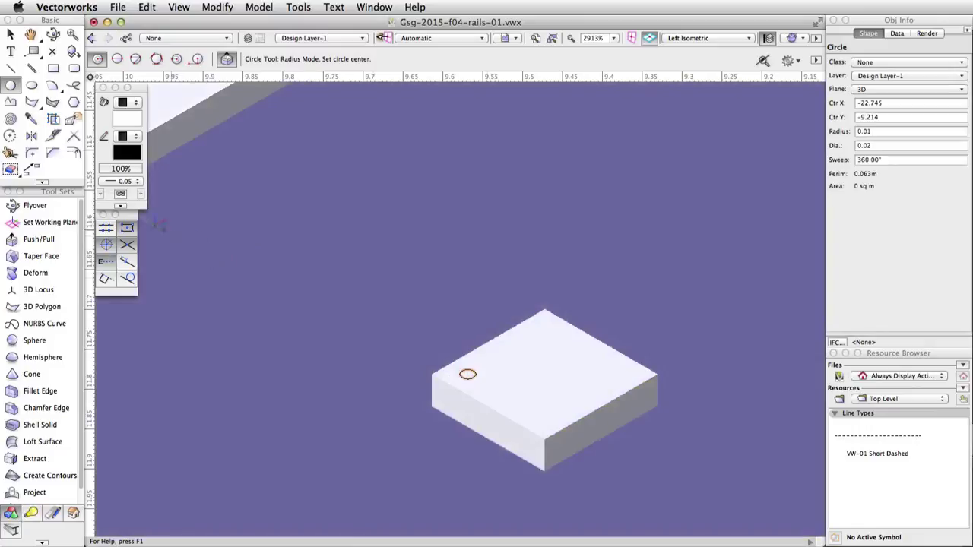
left_click(32, 137)
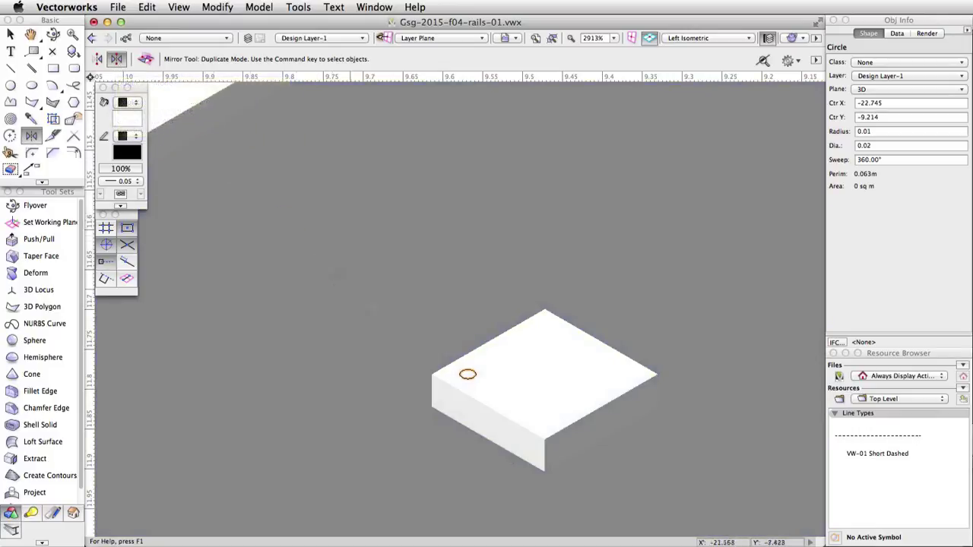
Mirror duplicates of the bolt circle across the plate to get four circles.
left_click(488, 407)
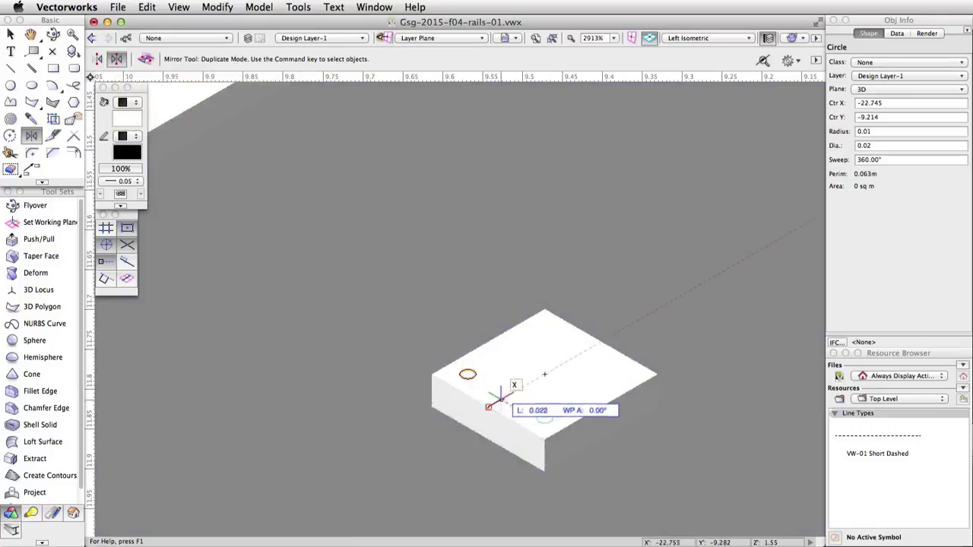
left_click(544, 374)
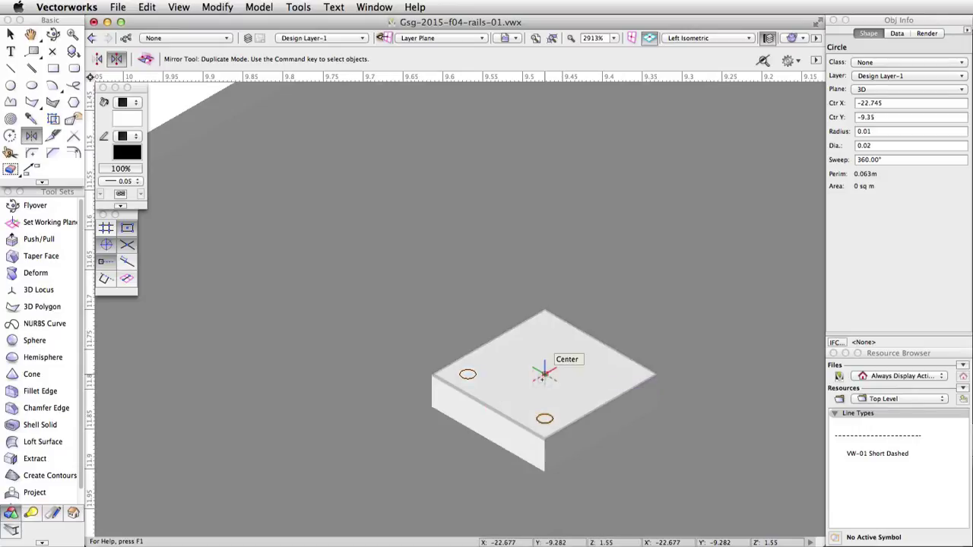
key("x")
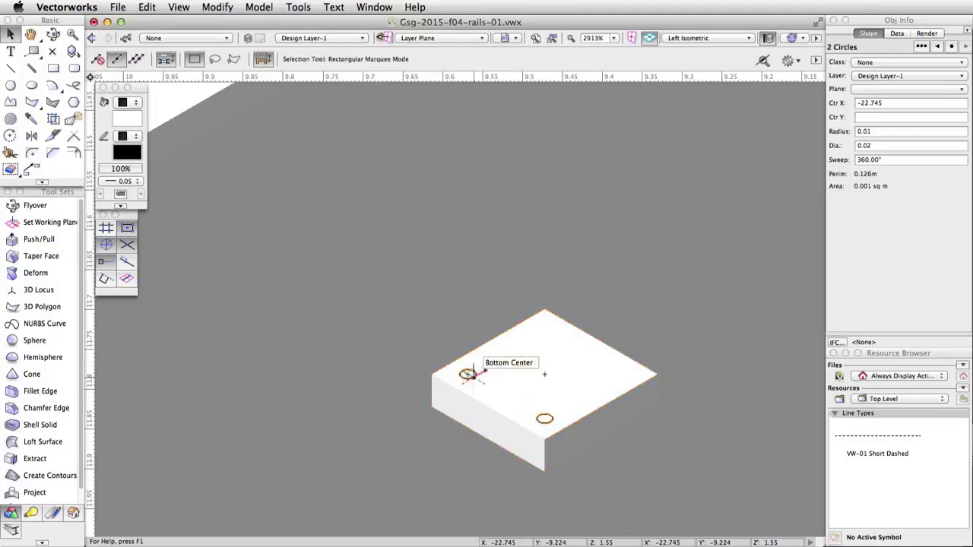
left_click(31, 135)
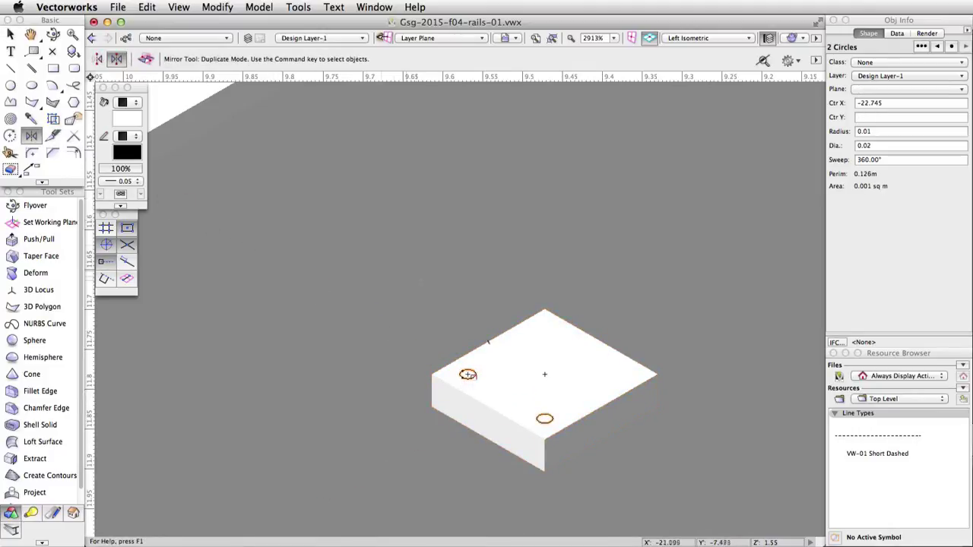
left_click(488, 342)
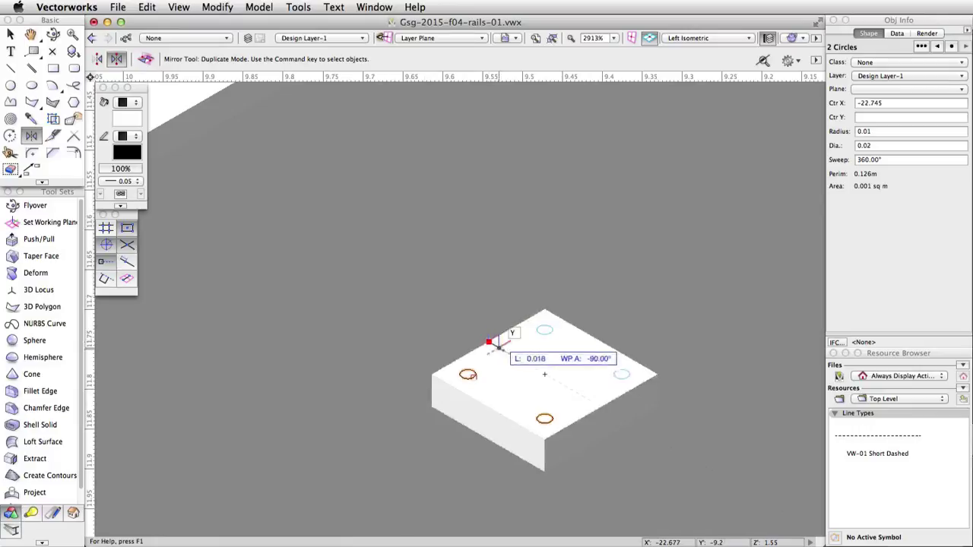
left_click(545, 373)
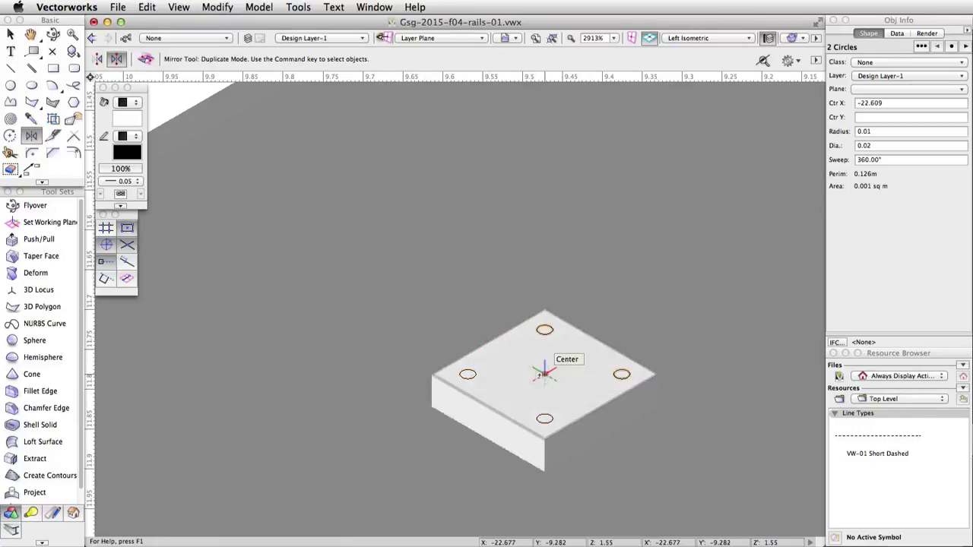
key("x")
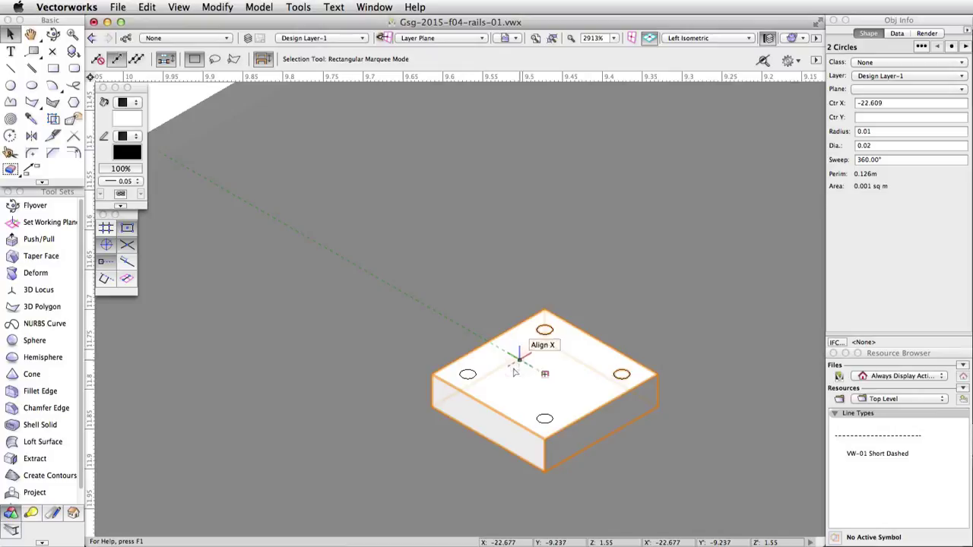
Select all four circles and extrude them -0.05 through the plate.
left_click(469, 373, "shift")
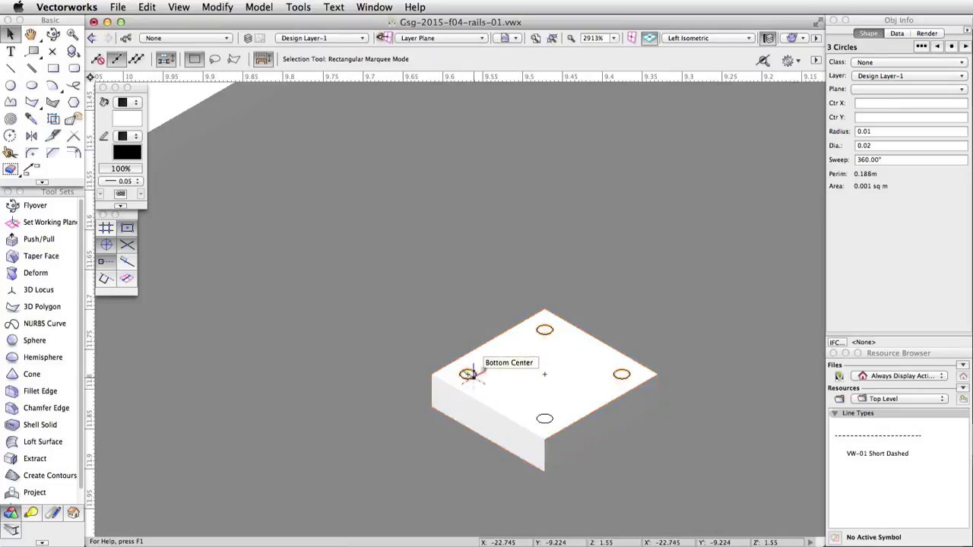
left_click(544, 418, "shift")
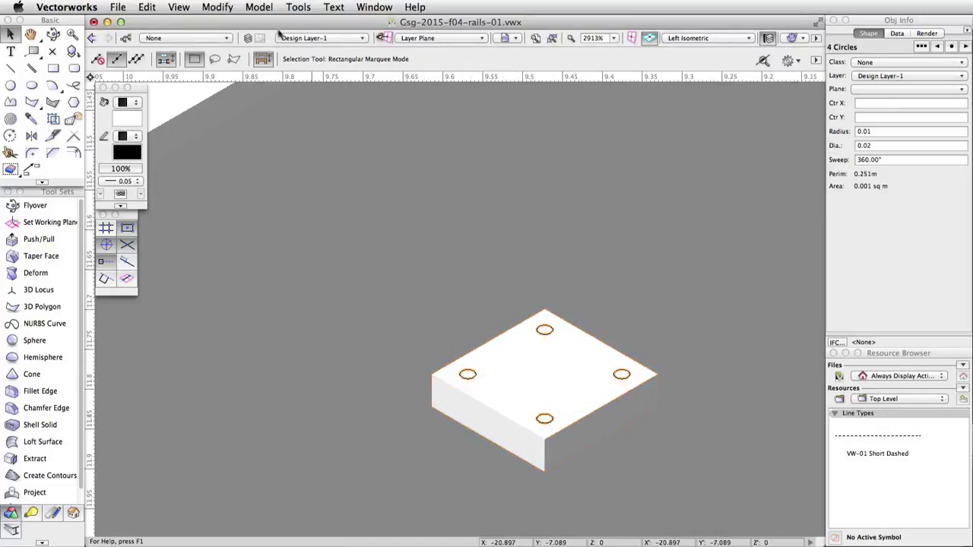
left_click(266, 9)
left_click(319, 82)
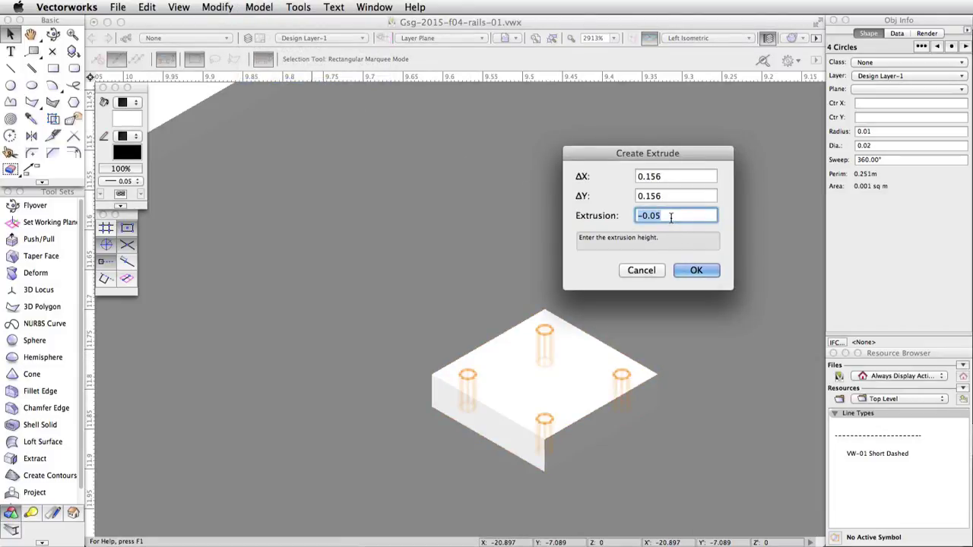
left_click(696, 270)
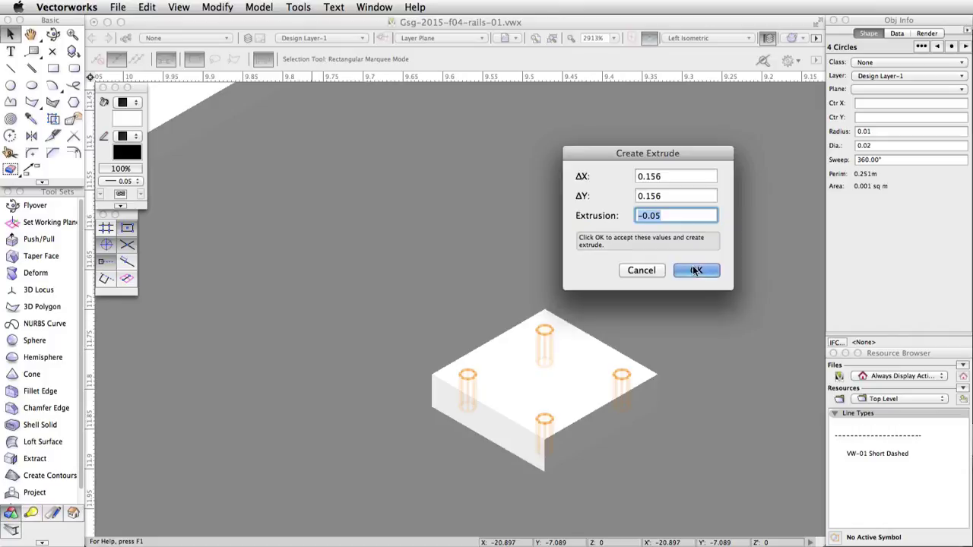
Subtract the four cylinders from the base plate, with the plate as the object cut from.
left_click(547, 371, "shift")
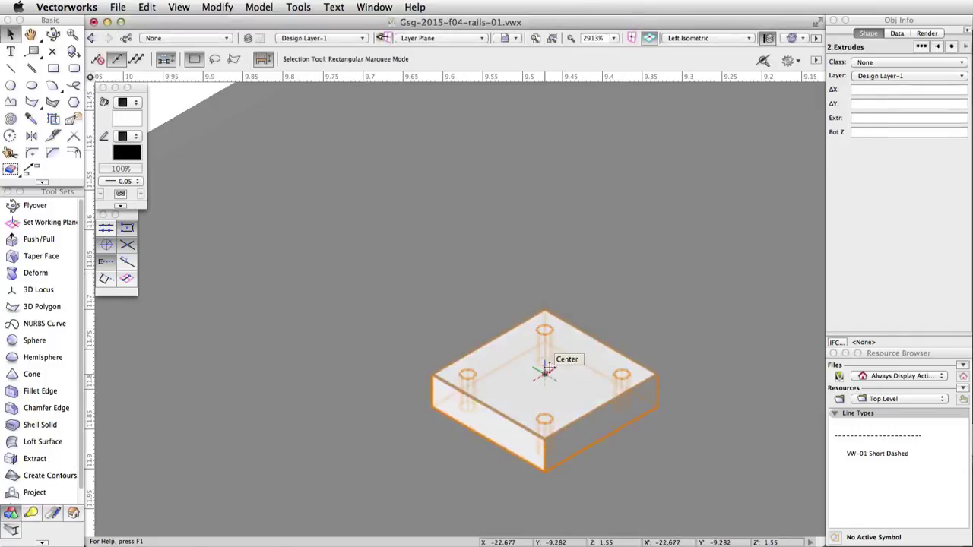
left_click(276, 11)
left_click(285, 40)
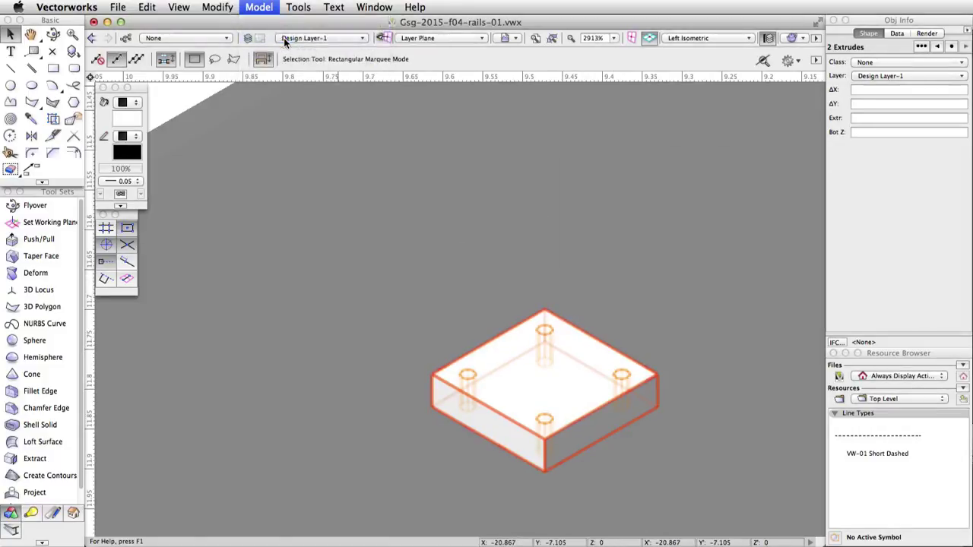
left_click(682, 180)
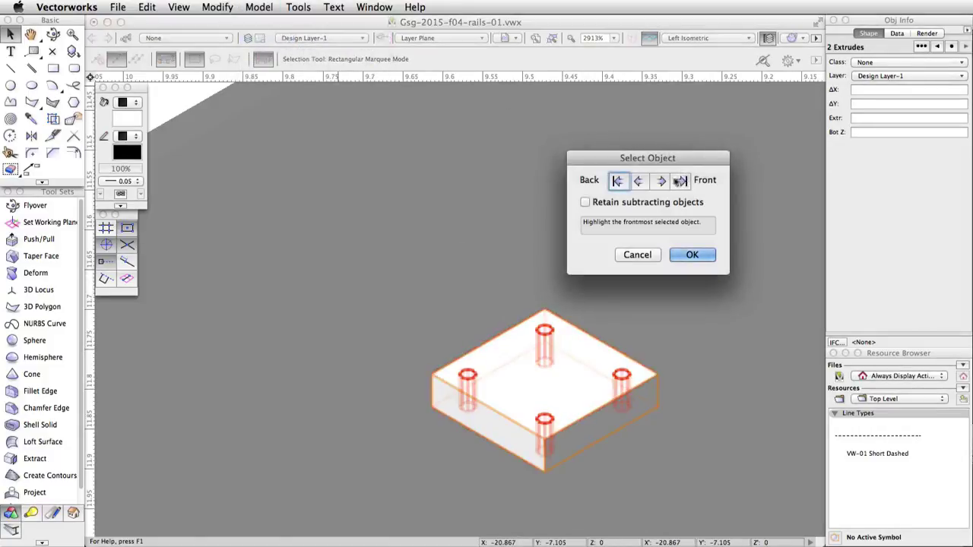
left_click(620, 183)
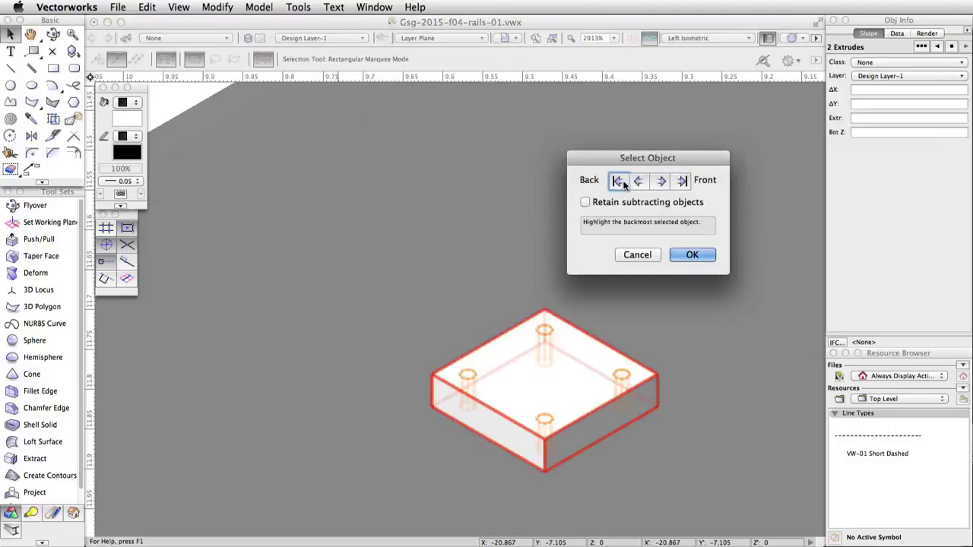
left_click(692, 255)
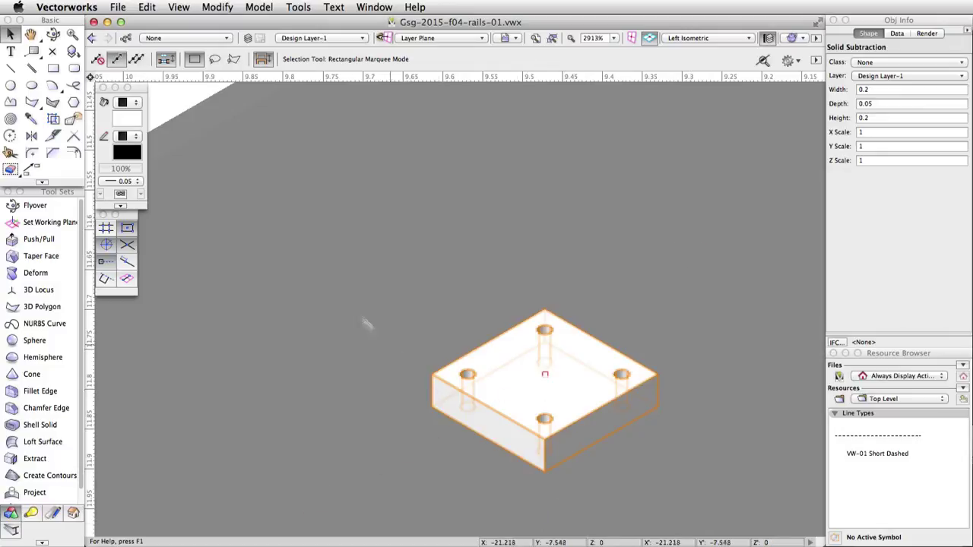
left_click(58, 69)
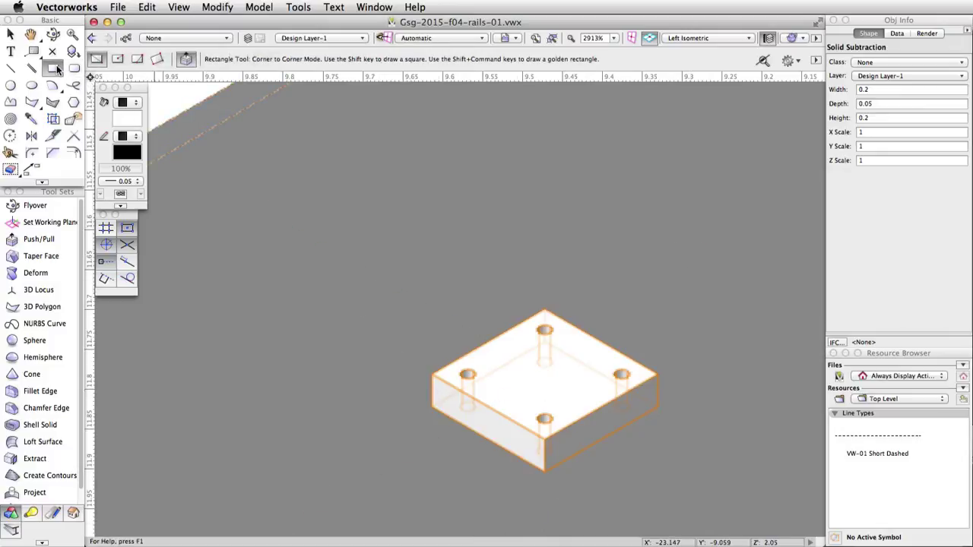
Draw a centre-to-corner square with 0.05 half-sizes at the plate's centre.
left_click(118, 59)
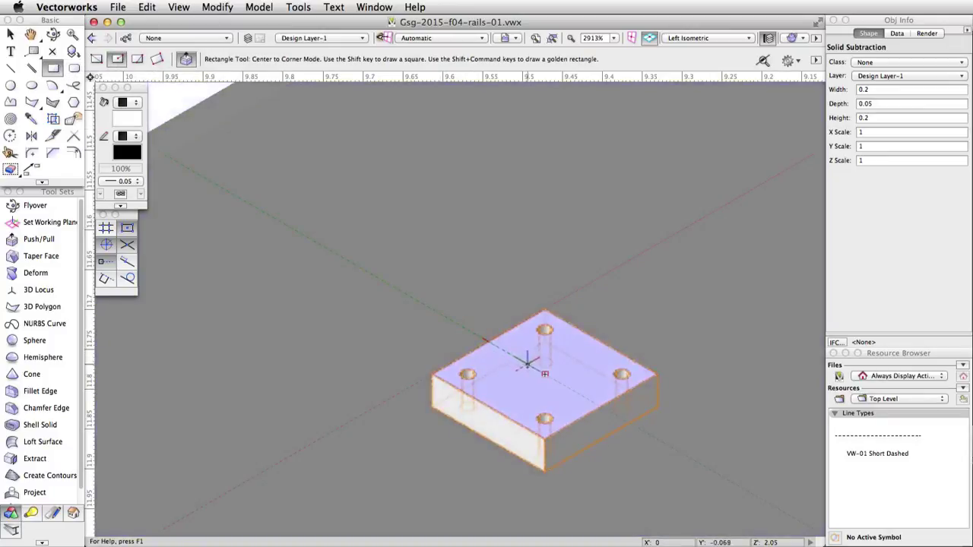
left_click(544, 372)
key("Tab")
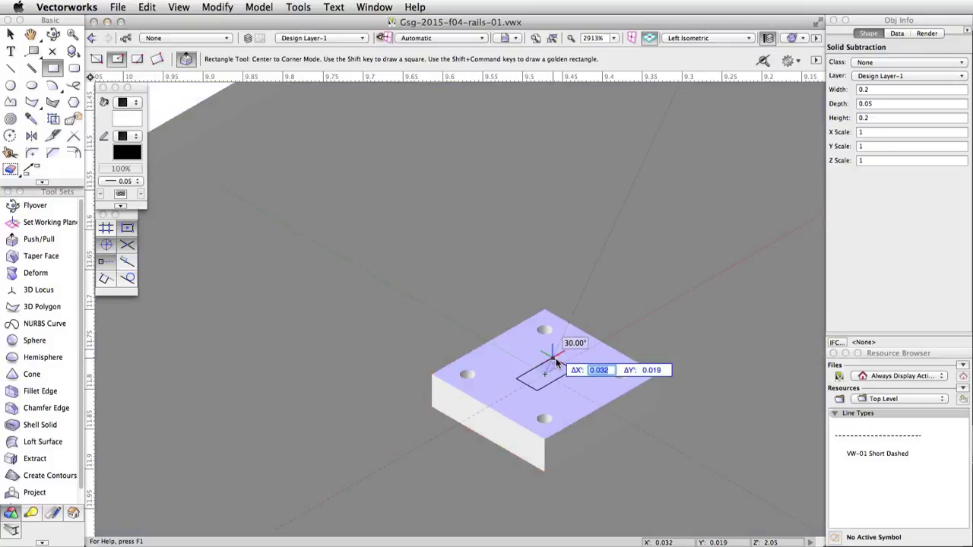
type("0.05")
key("Tab")
type("0.05")
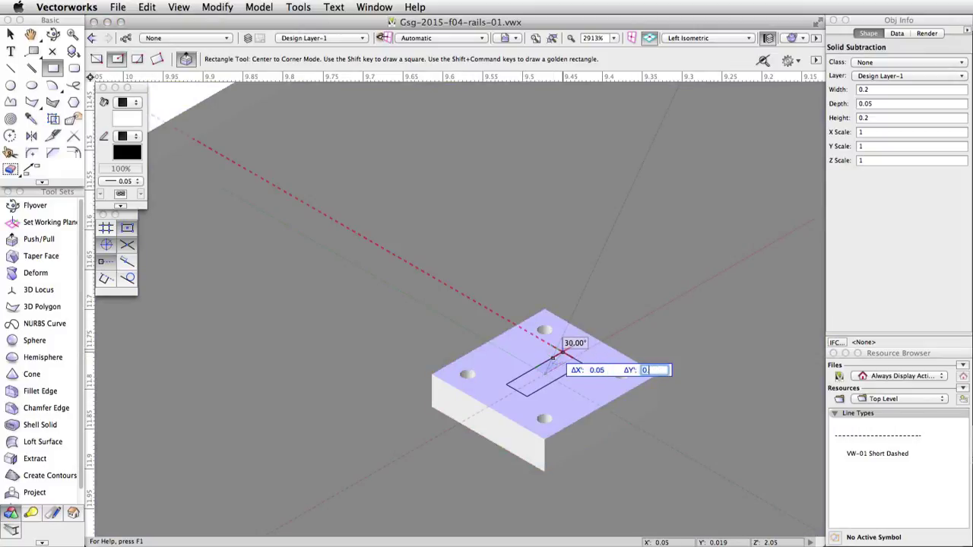
key("Tab")
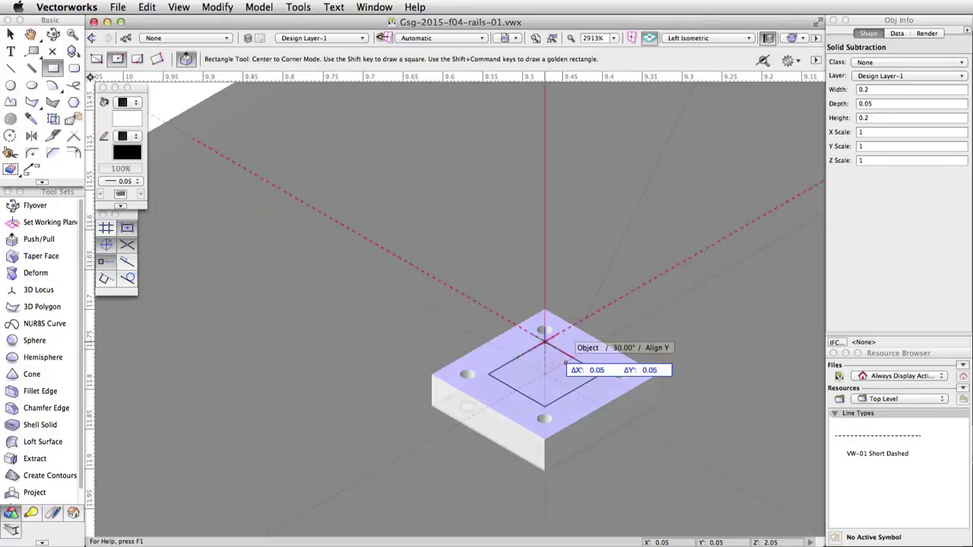
key("Return")
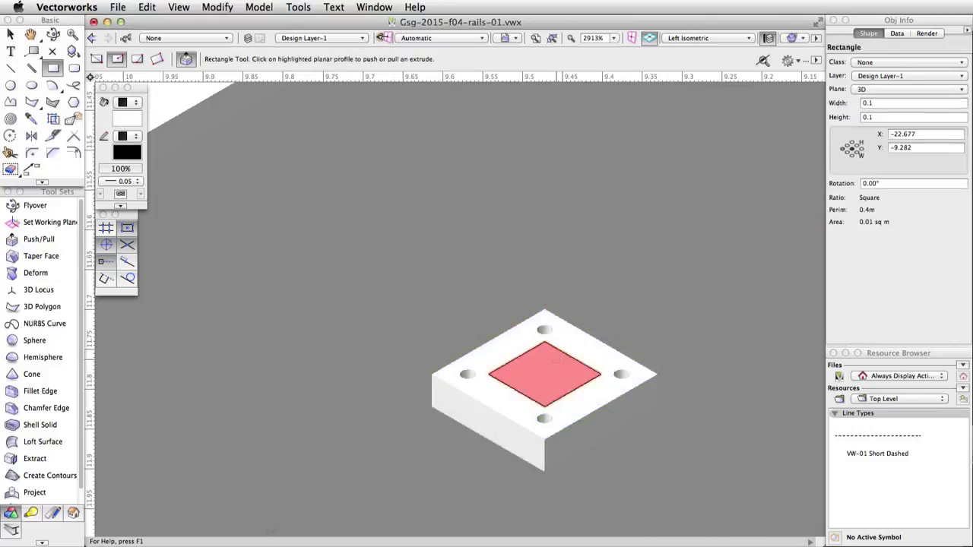
Push/pull the square up 0.45 to form the post.
left_click(541, 374)
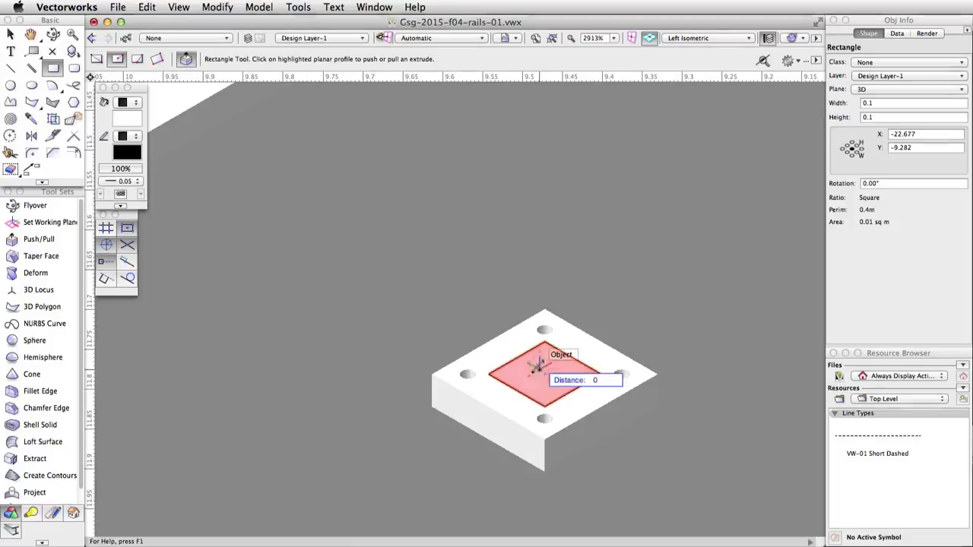
key("Tab")
type("0.45")
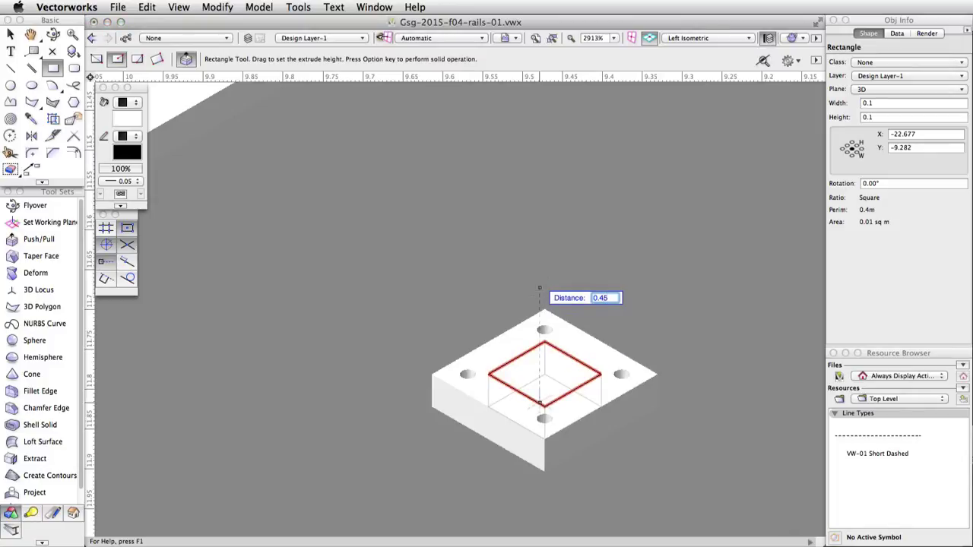
key("Return")
left_click(517, 244)
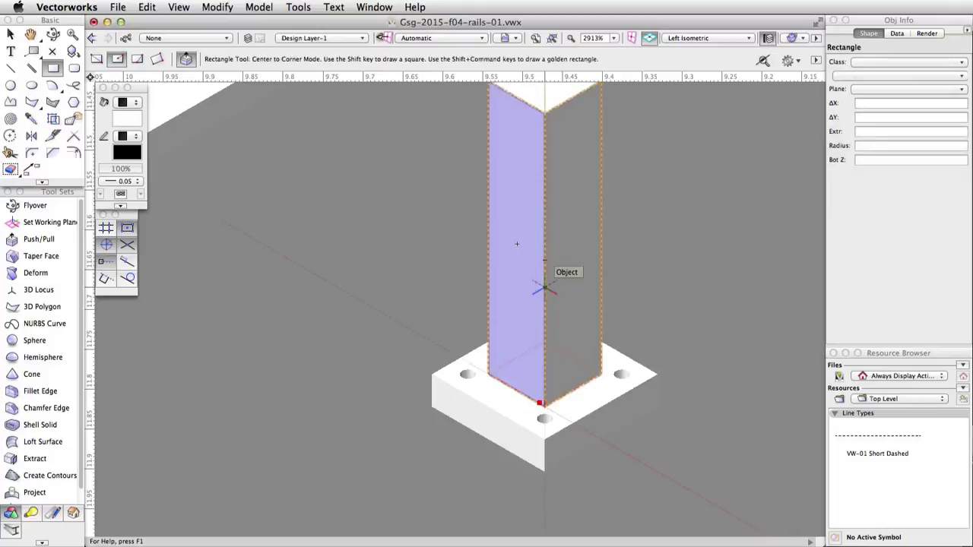
scroll(467, 260, "down", 4)
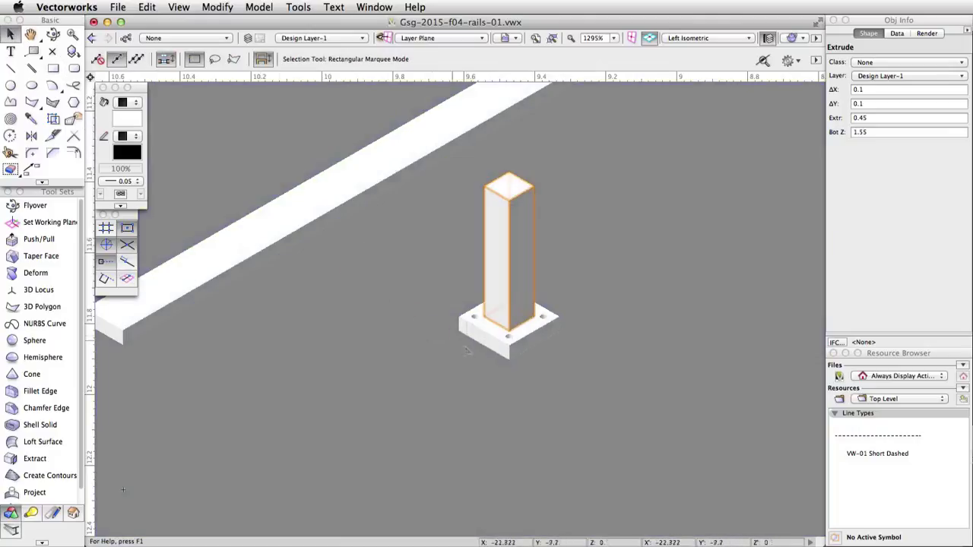
Combine the post and base plate into one Solid Addition.
left_click(492, 331, "shift")
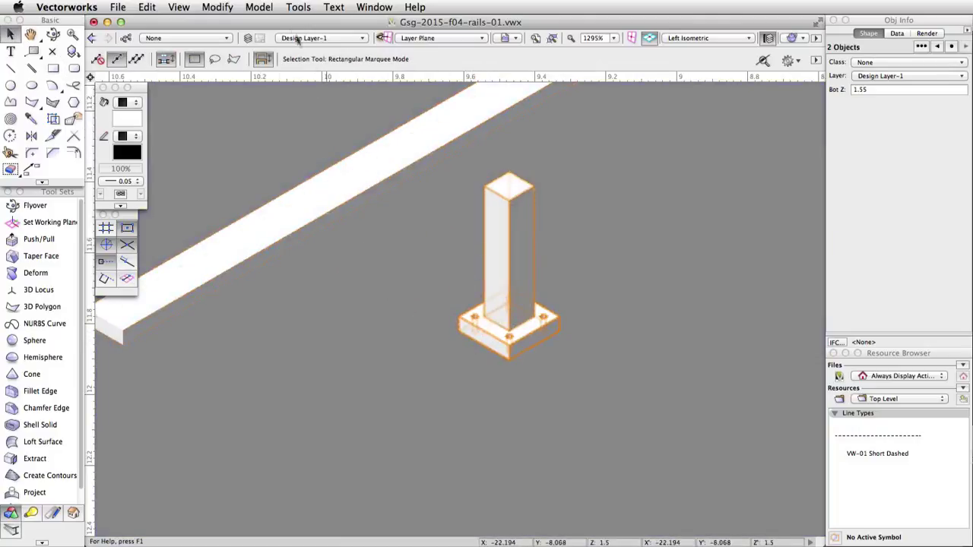
left_click(266, 8)
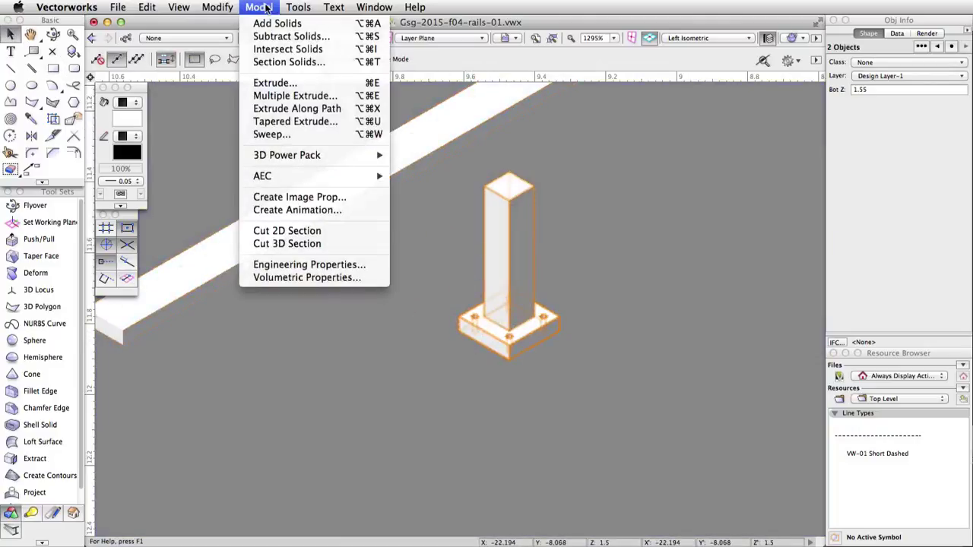
left_click(312, 25)
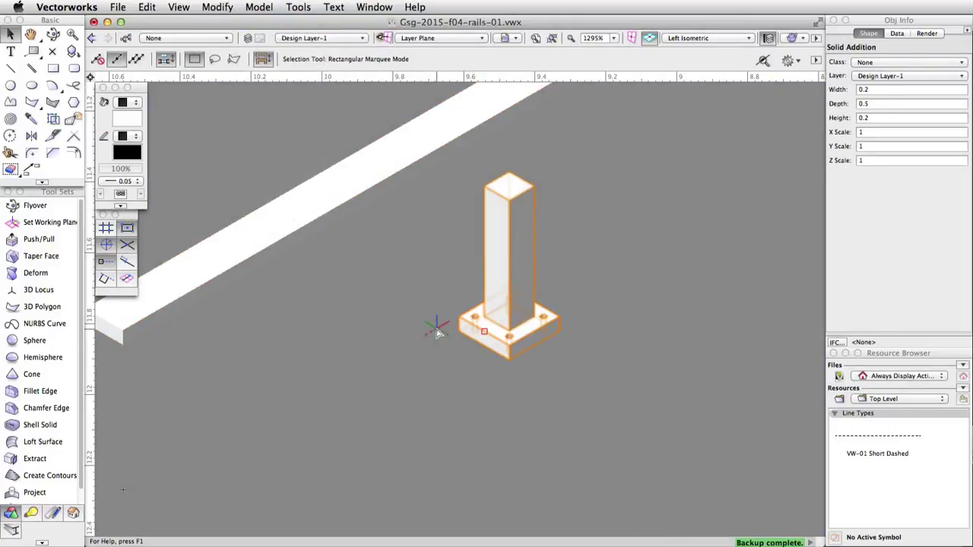
In top view, move the post assembly 0.5 in from the rail bar's left end.
key("F5")
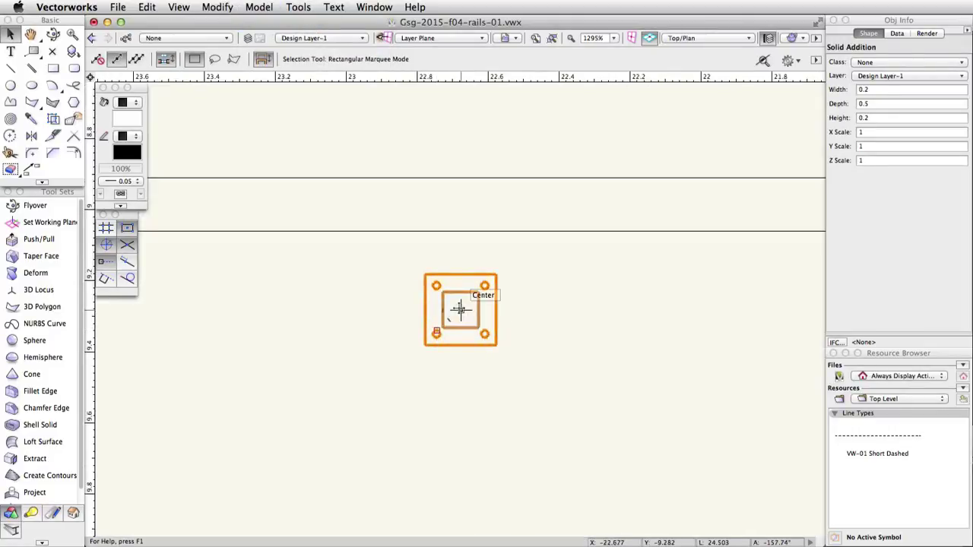
left_click_drag(459, 308, 325, 297)
scroll(463, 332, "down", 3)
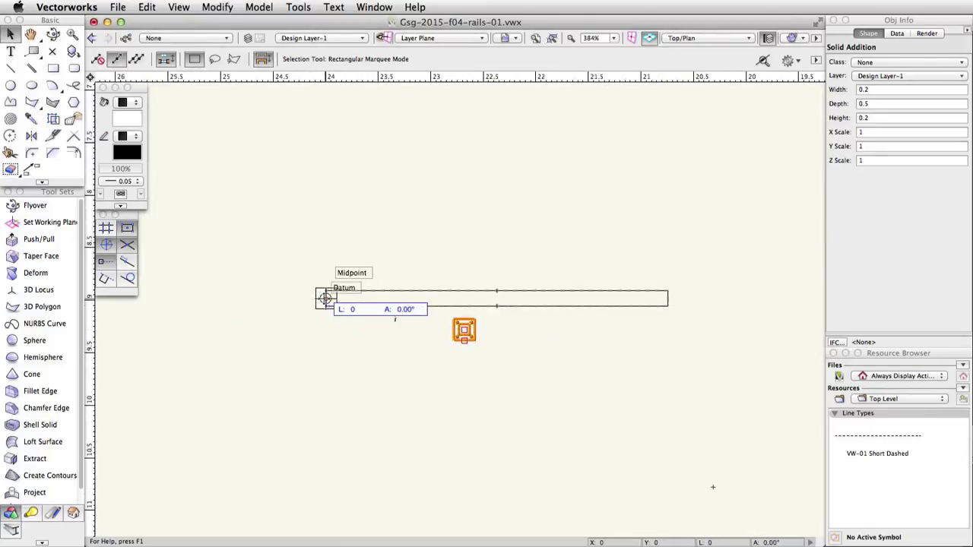
key("Tab")
type("0.5")
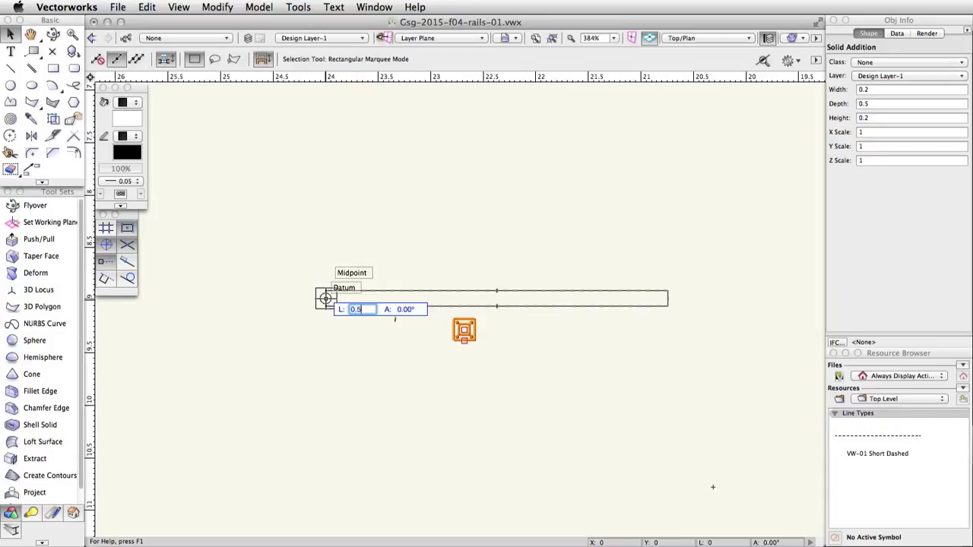
key("Tab")
key("Return")
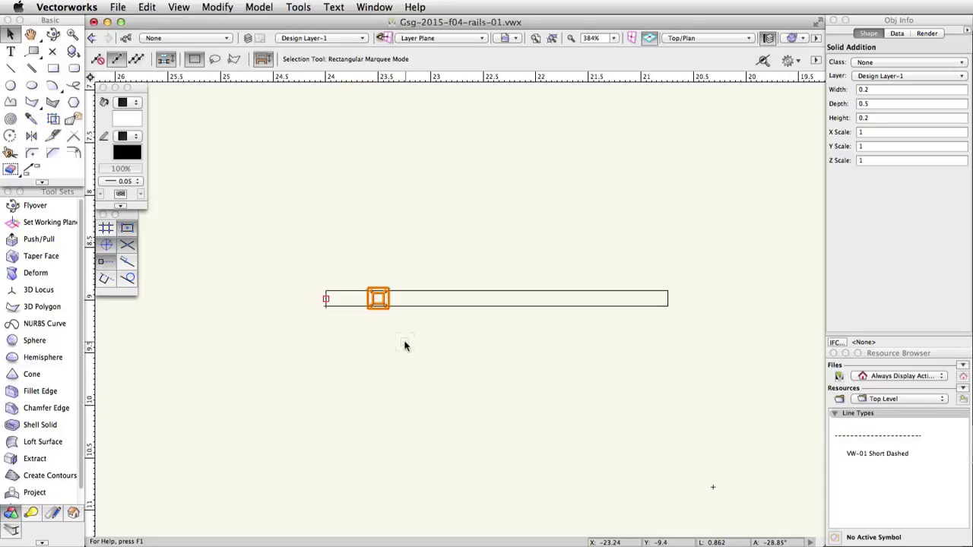
left_click(30, 138)
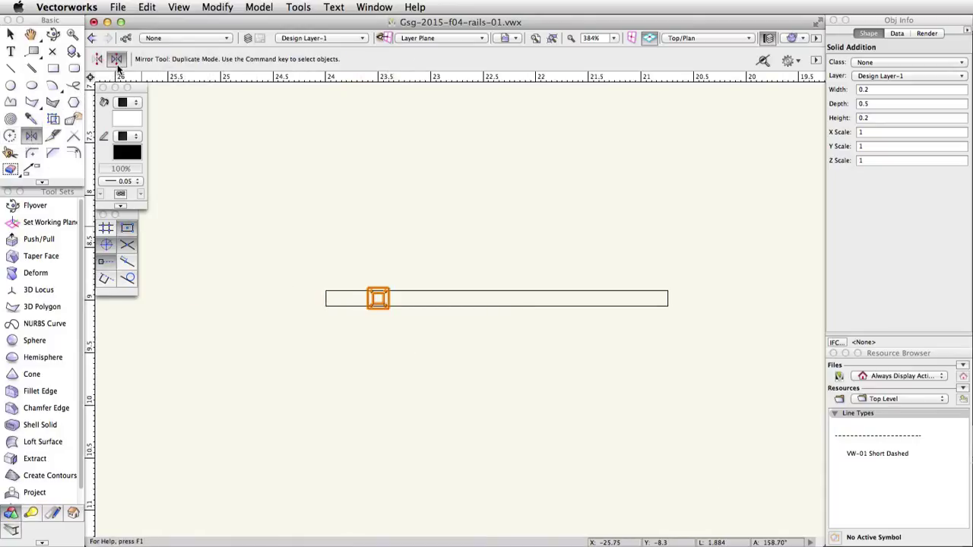
Mirror-copy the end post about a vertical axis at the rail centre, then move a copy to the centre.
left_click(327, 299)
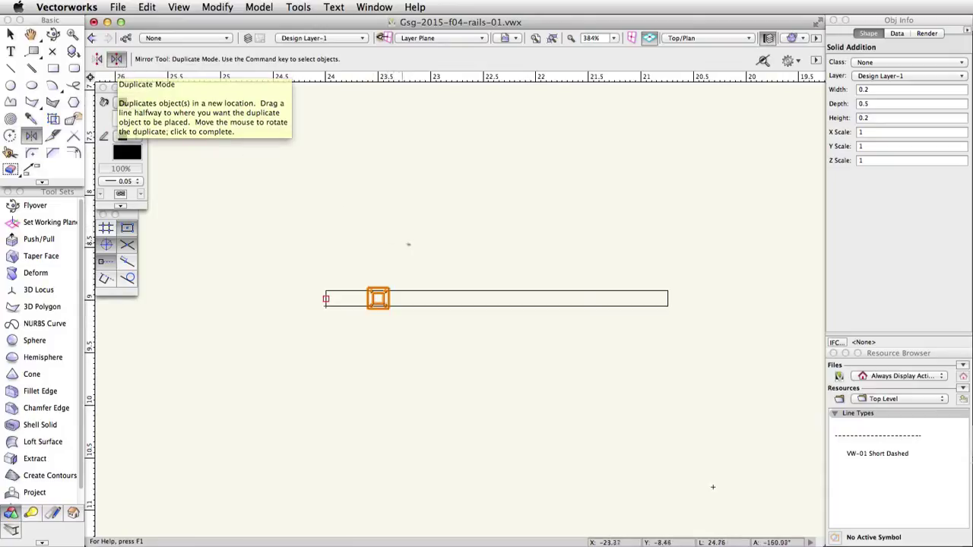
left_click(496, 299)
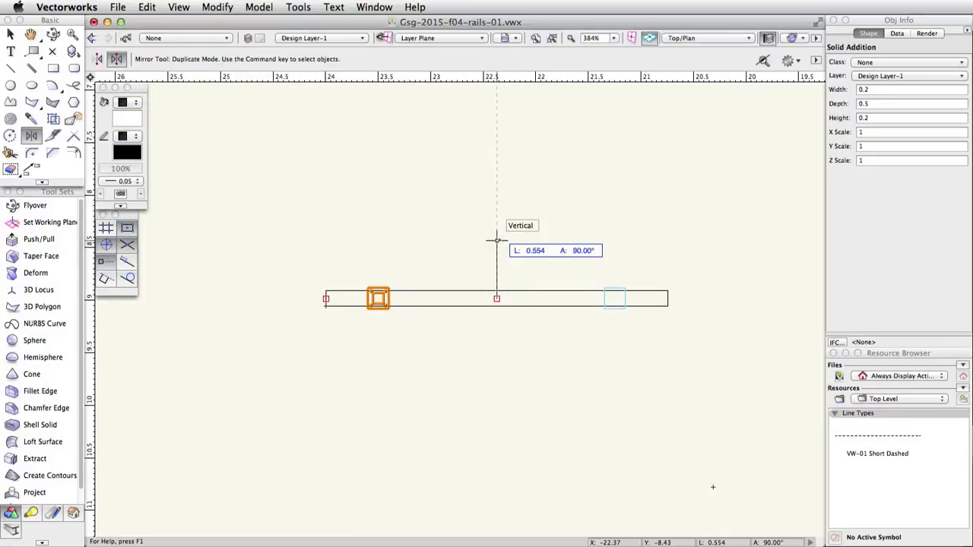
left_click(497, 240)
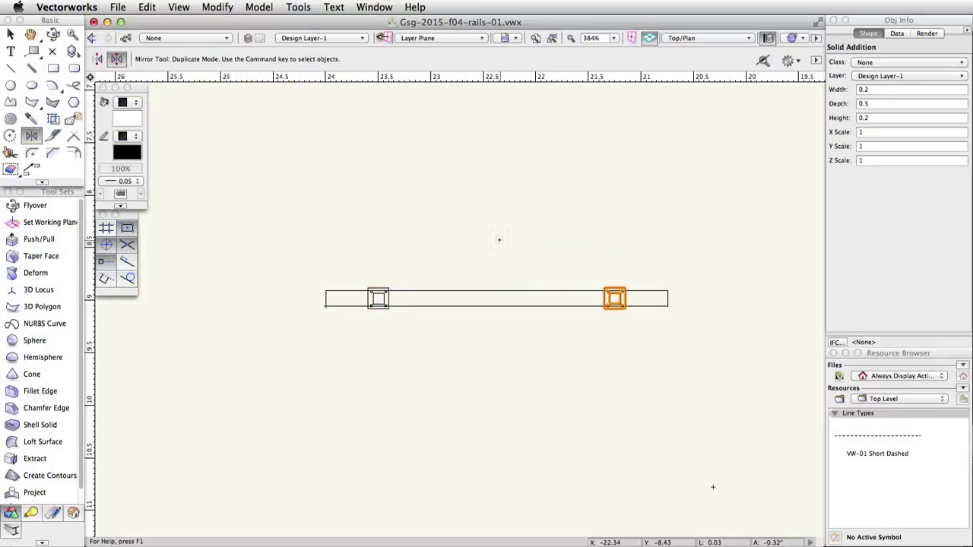
key("x")
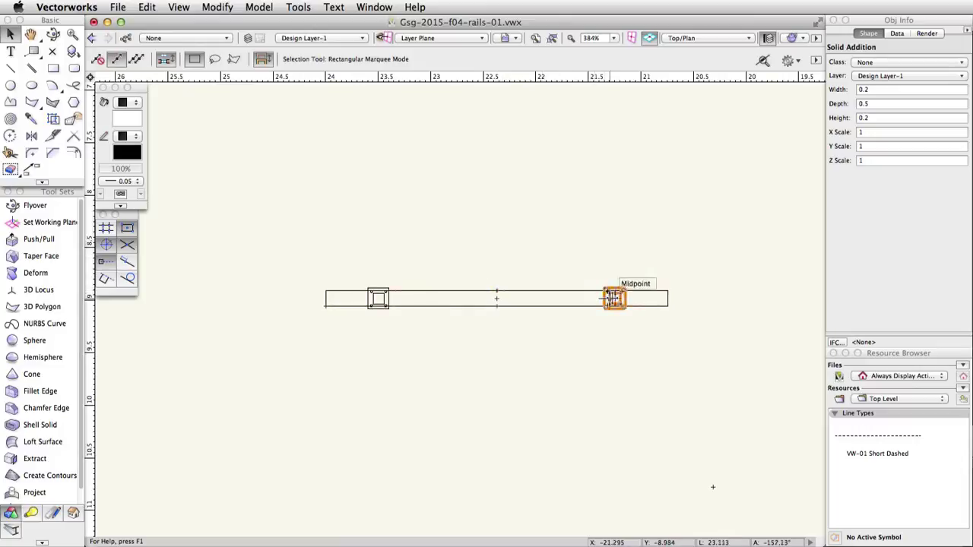
left_click_drag(614, 299, 498, 298)
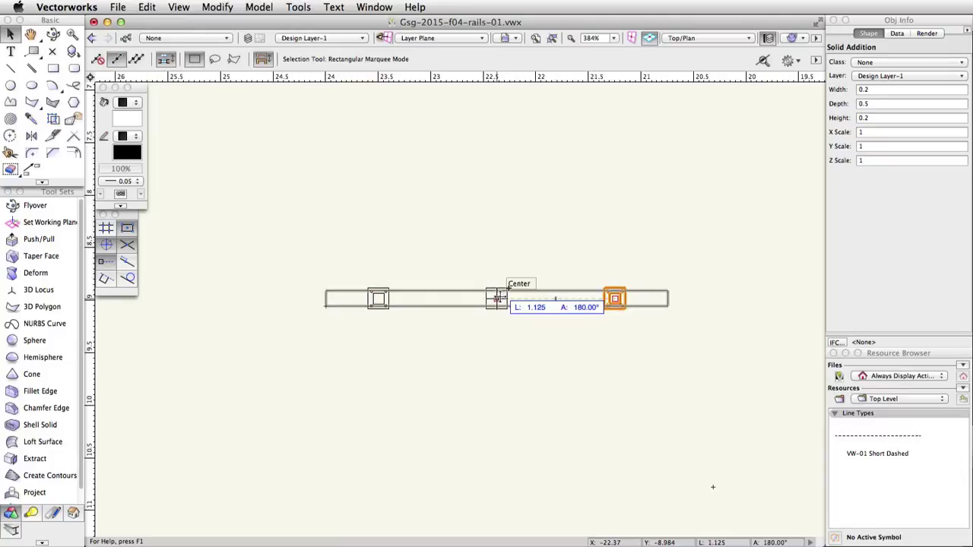
left_click_drag(496, 299, 496, 299)
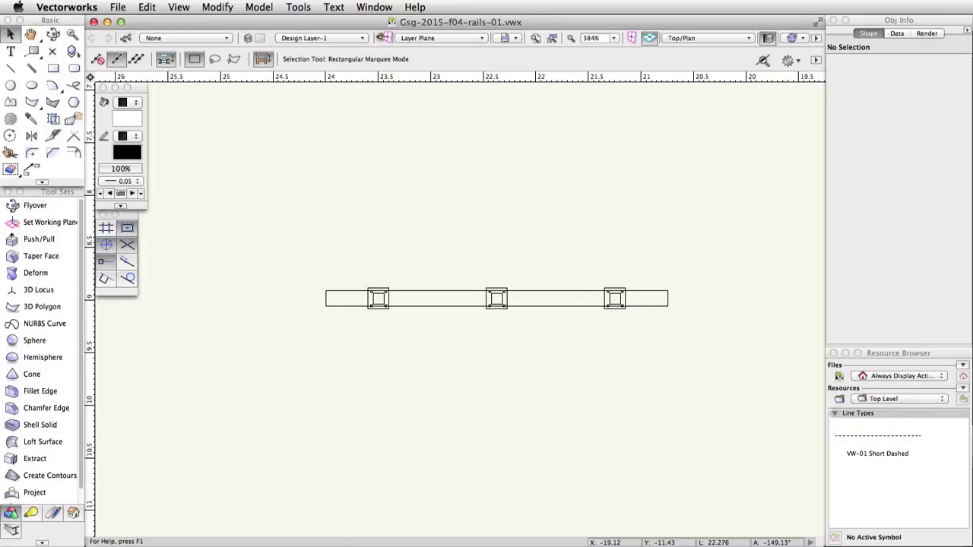
Fill the rail bar black and select it together with its three posts.
left_click(432, 307)
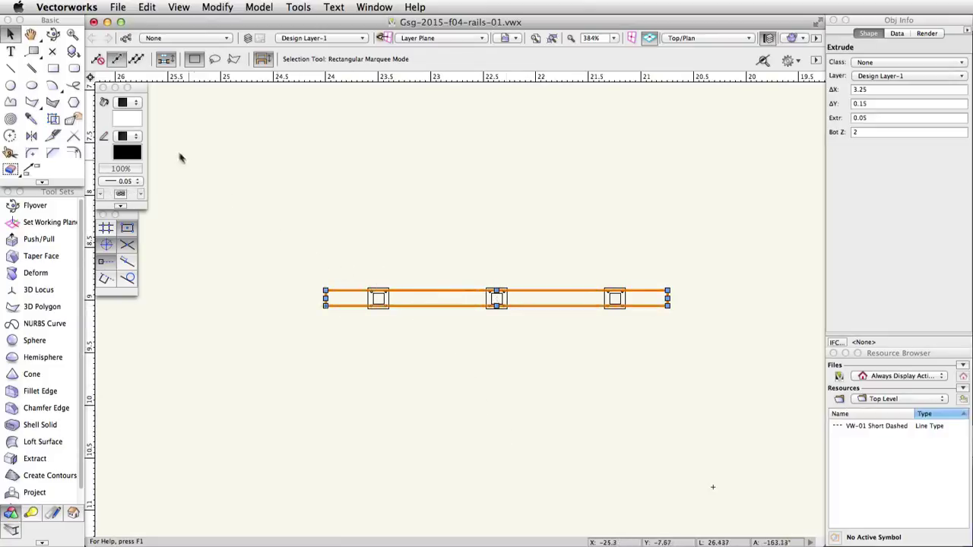
left_click(136, 124)
left_click(136, 192)
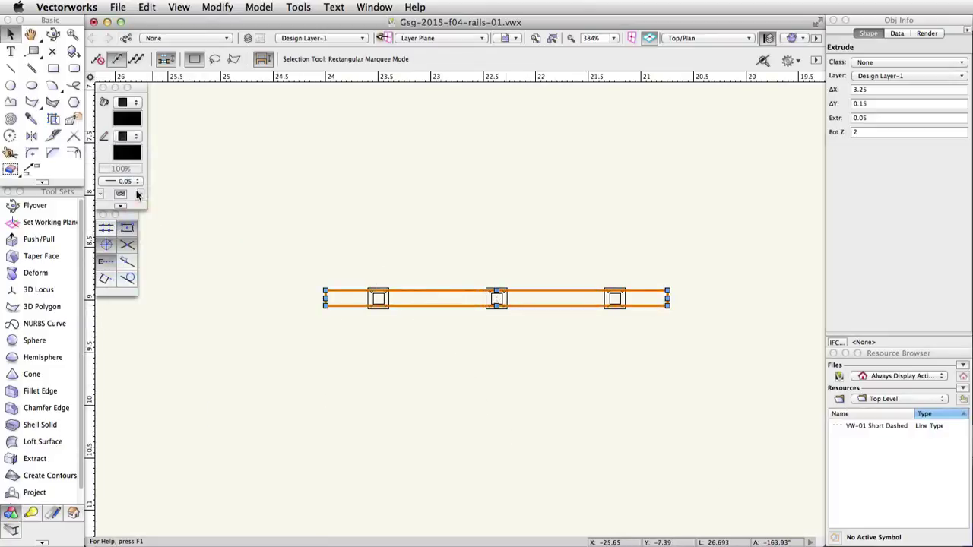
left_click(378, 297, "shift")
left_click(497, 297, "shift")
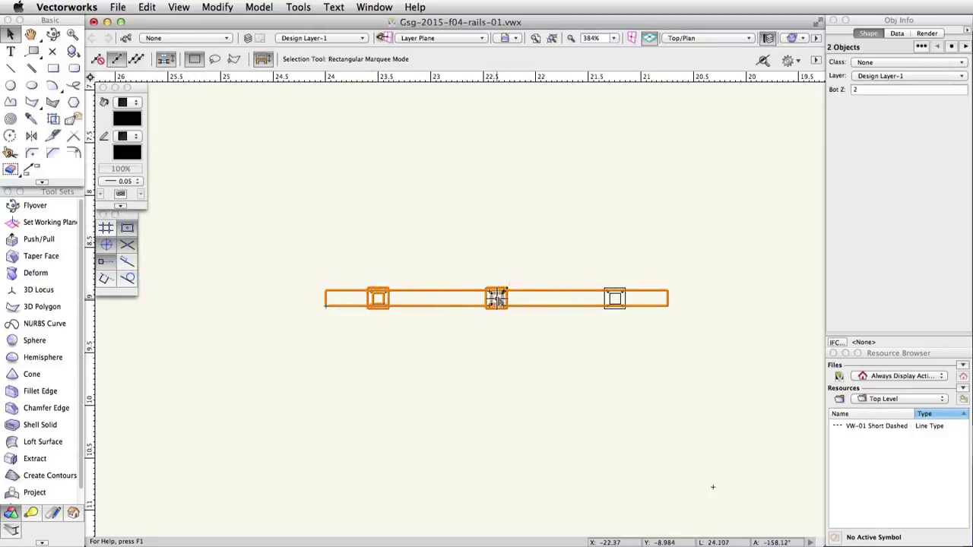
left_click(618, 296, "shift")
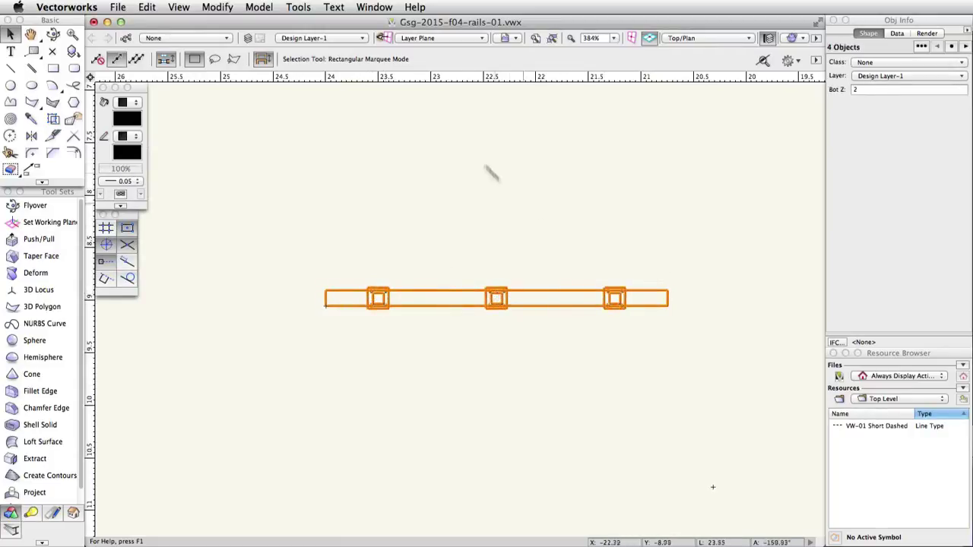
Create a 3D symbol named 'Long Rail' with its insertion point at the rail's midpoint.
left_click(229, 9)
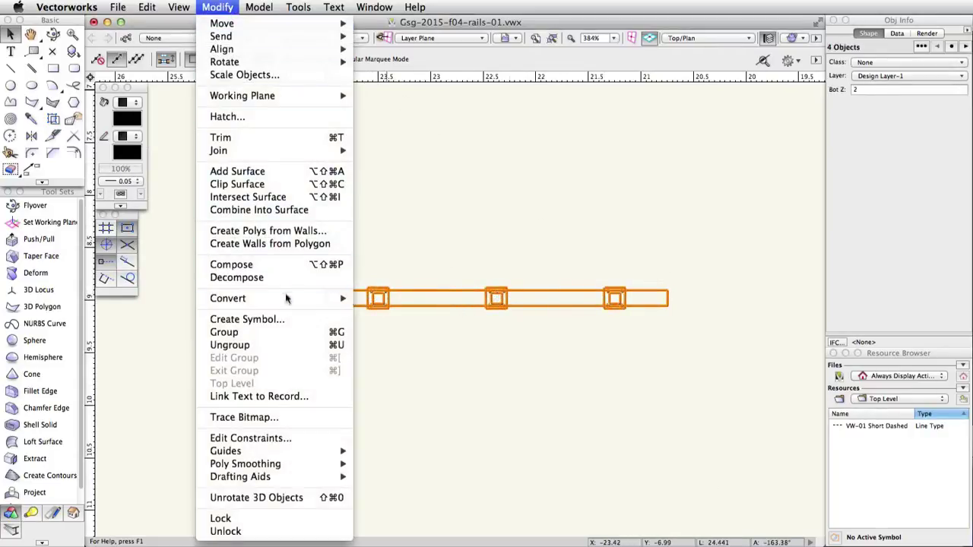
left_click(293, 319)
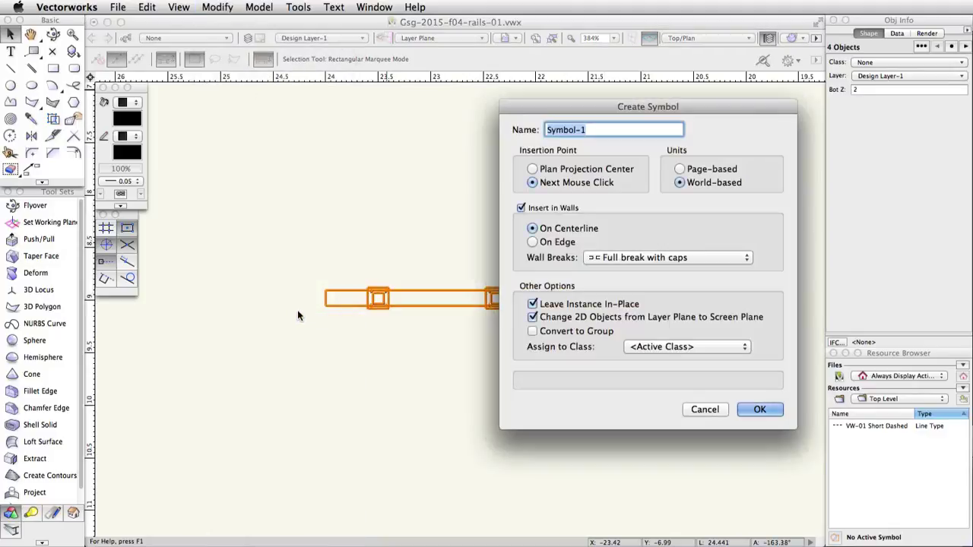
type("Long Rail")
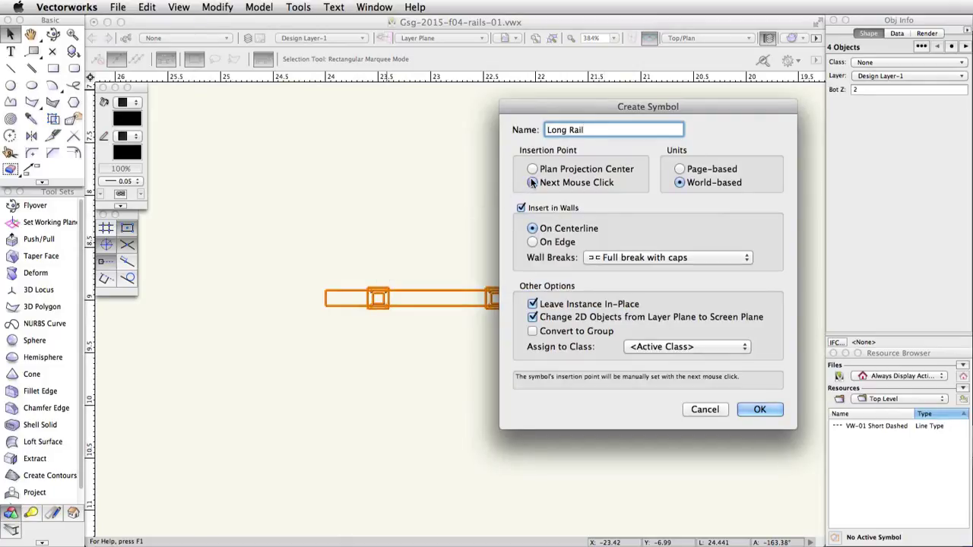
left_click(760, 409)
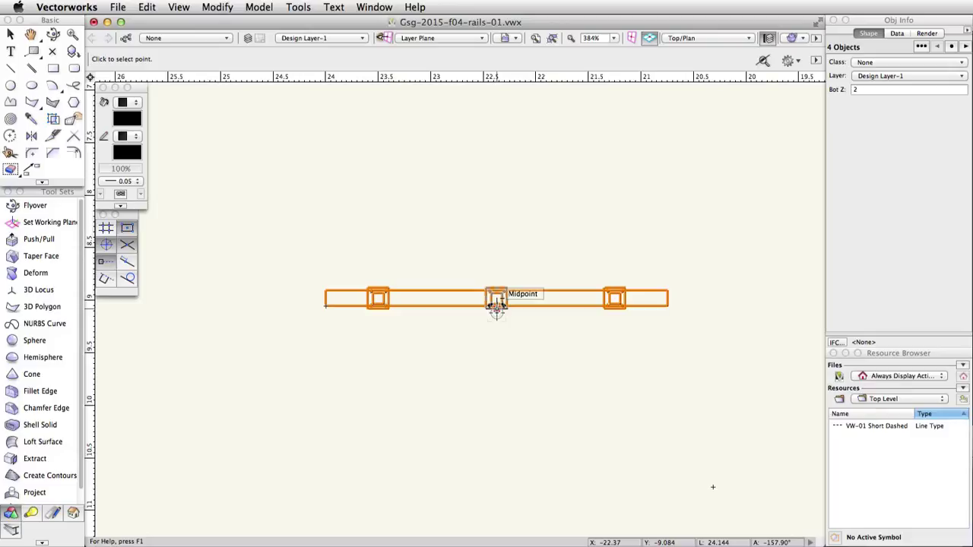
left_click(495, 306)
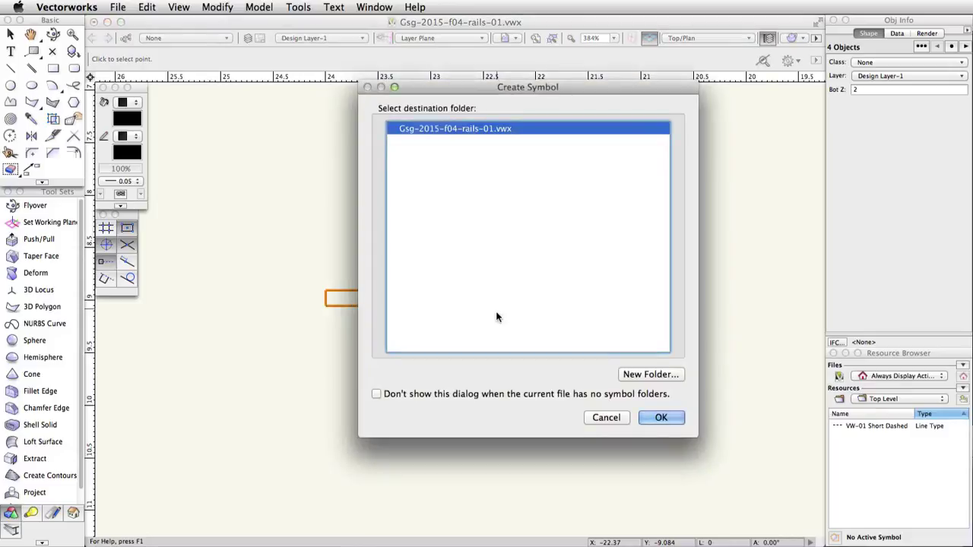
left_click(673, 420)
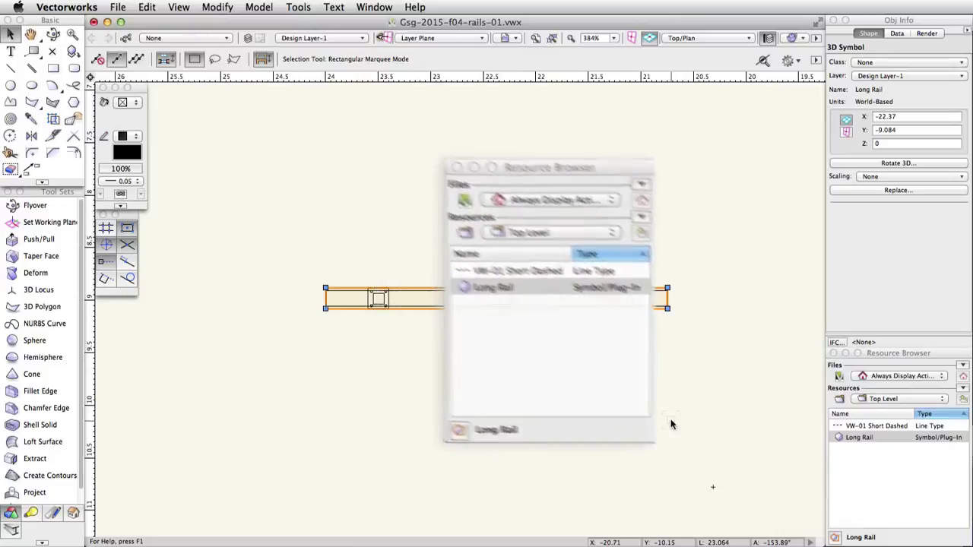
Show the Resource Browser's resources as thumbnails and clear the active symbol.
left_click(962, 378)
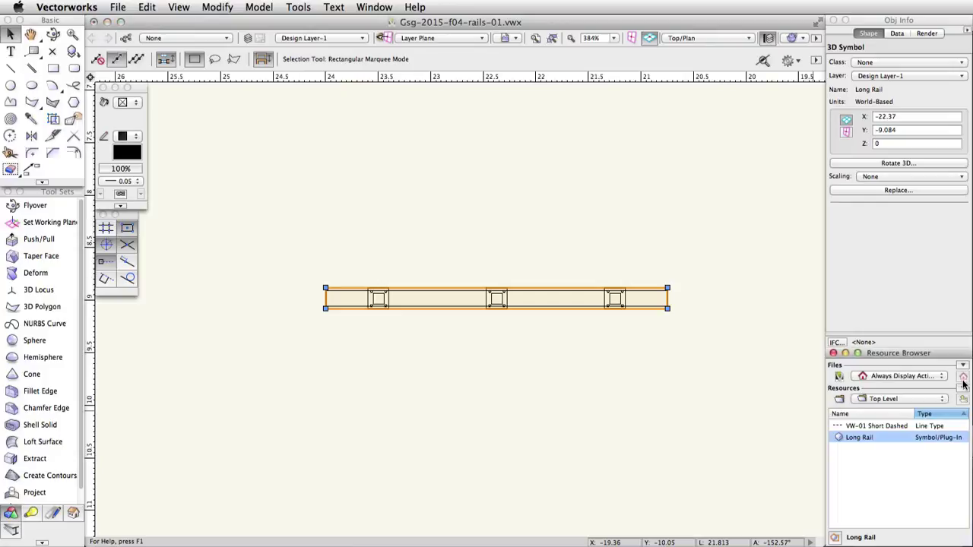
left_click(963, 390)
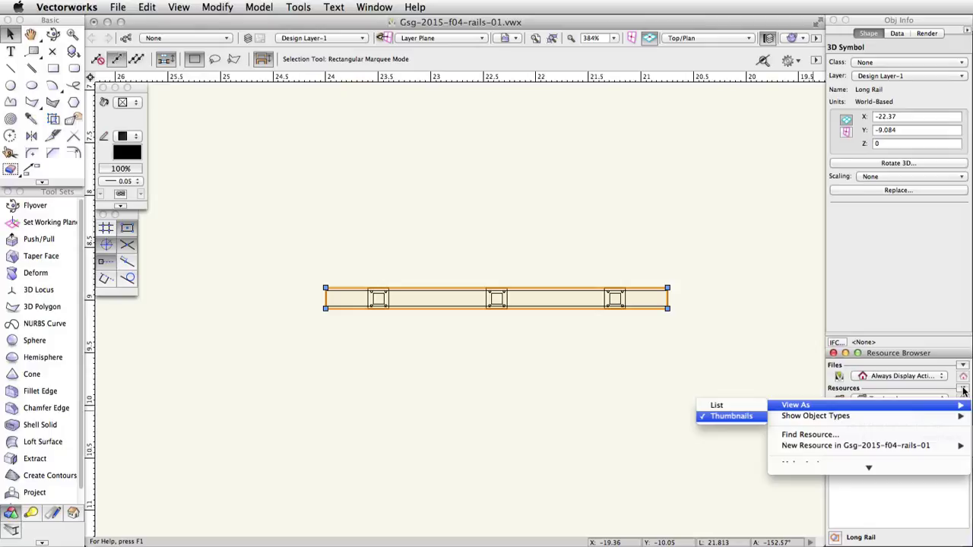
left_click(964, 391)
left_click_drag(968, 420, 968, 433)
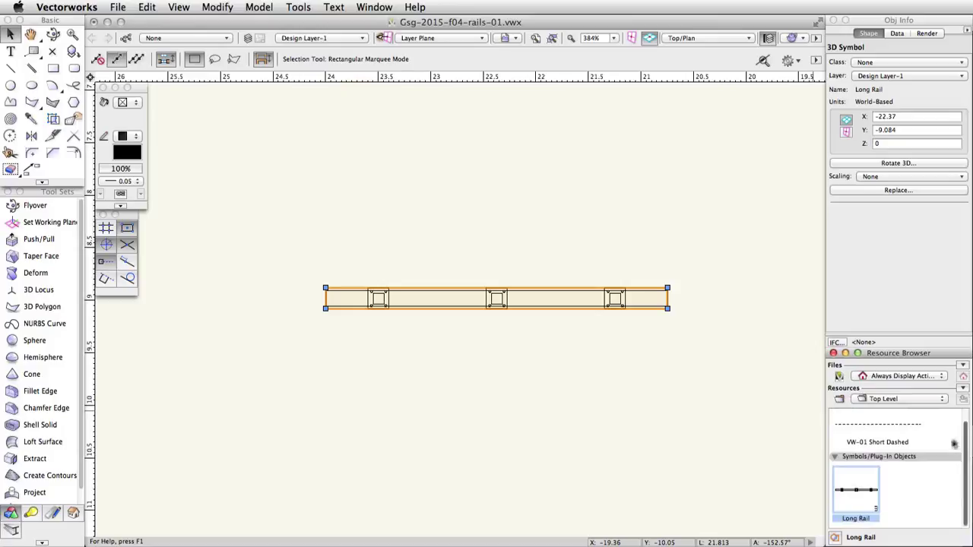
left_click(859, 492)
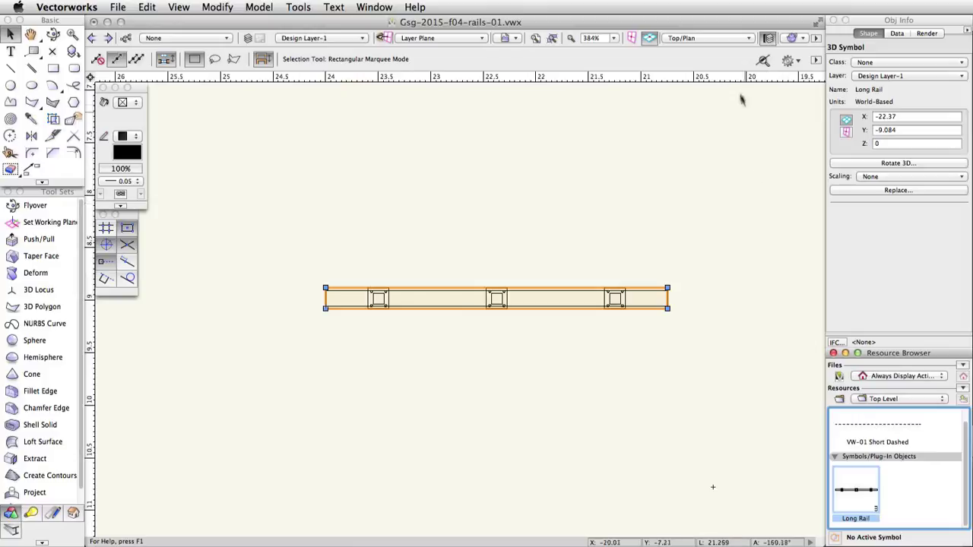
Switch to Left Isometric and drag the Long Rail symbol onto the walkway.
left_click(735, 38)
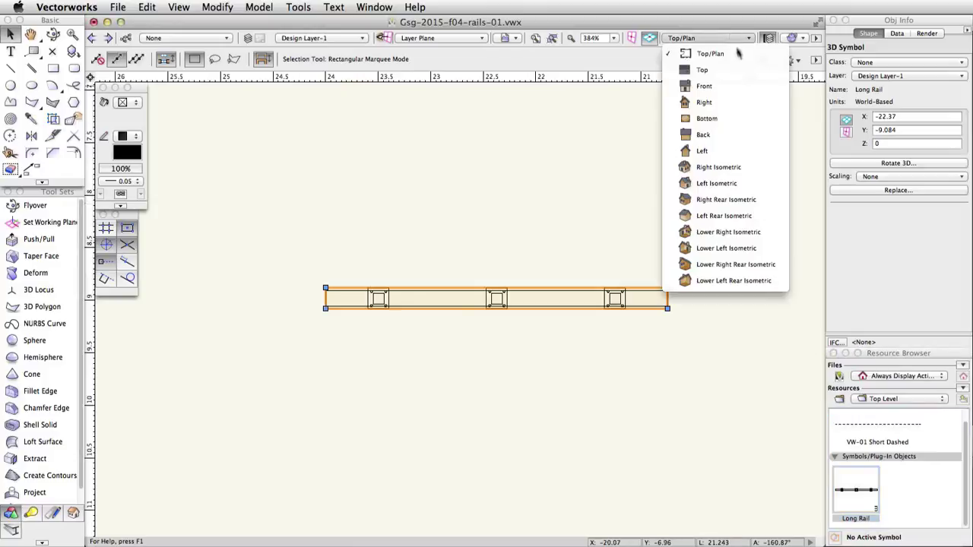
left_click(752, 183)
scroll(591, 338, "down", 5)
scroll(568, 352, "down", 4)
scroll(471, 342, "up", 4)
left_click_drag(859, 483, 392, 315)
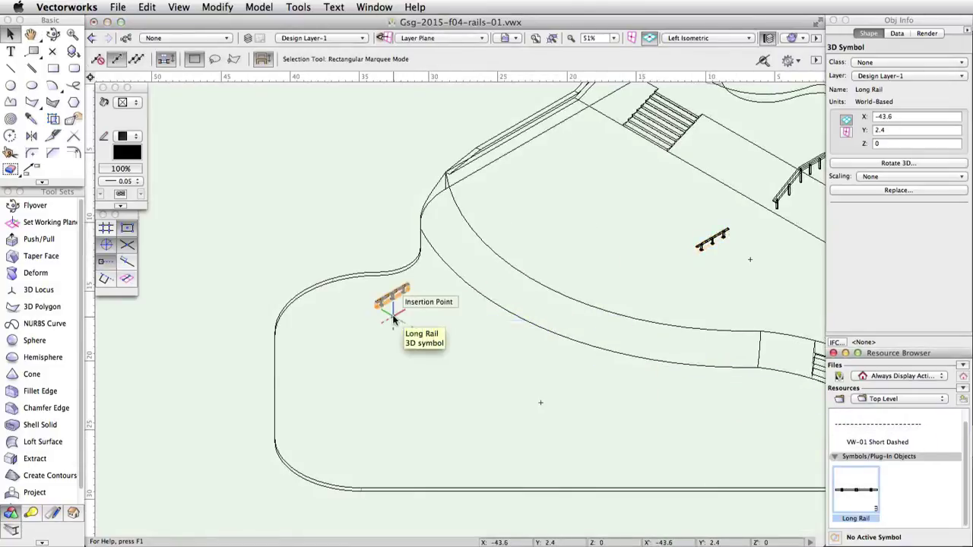